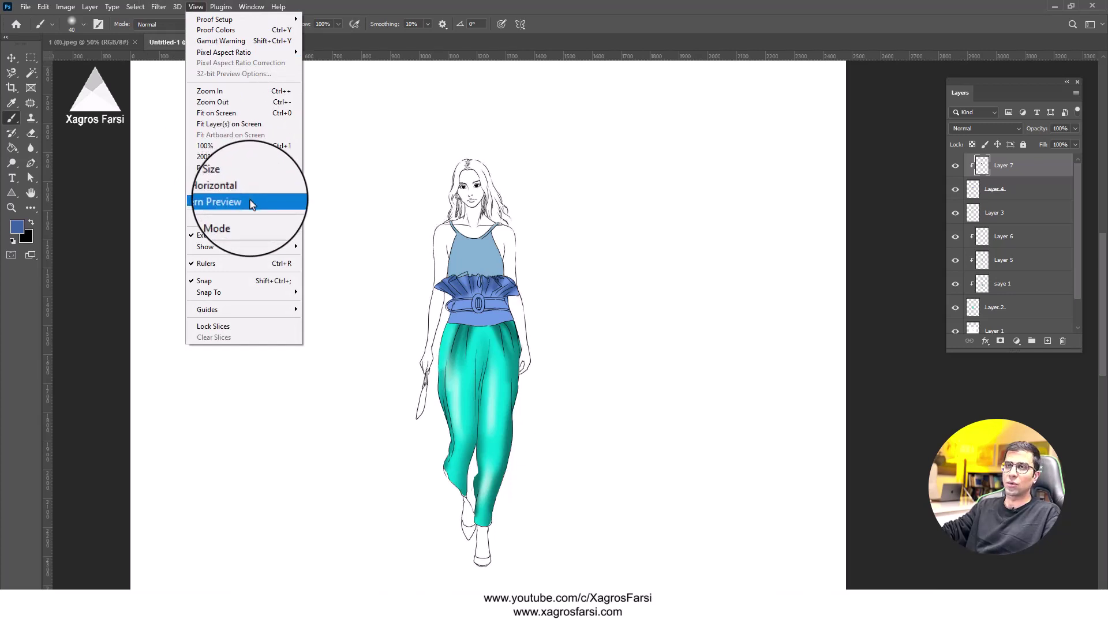
Step: Switch to Chrome and search Google for "floral pattern" in a new browser tab
{"action": "left_click", "coordinate": [416, 99]}
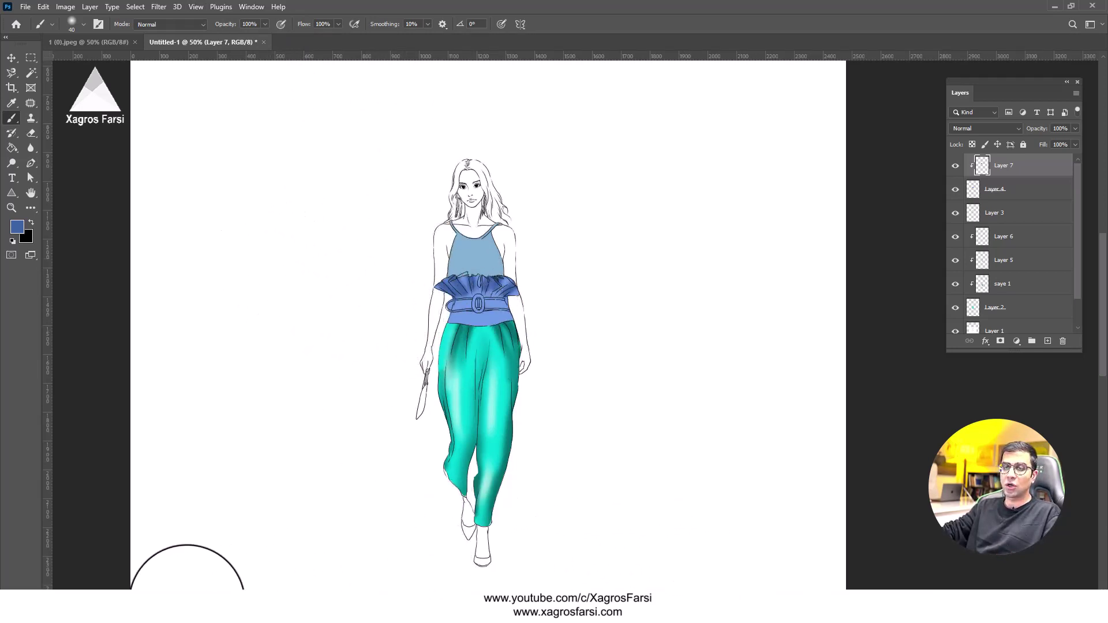
{"action": "left_click", "coordinate": [117, 606]}
{"action": "left_click", "coordinate": [549, 10]}
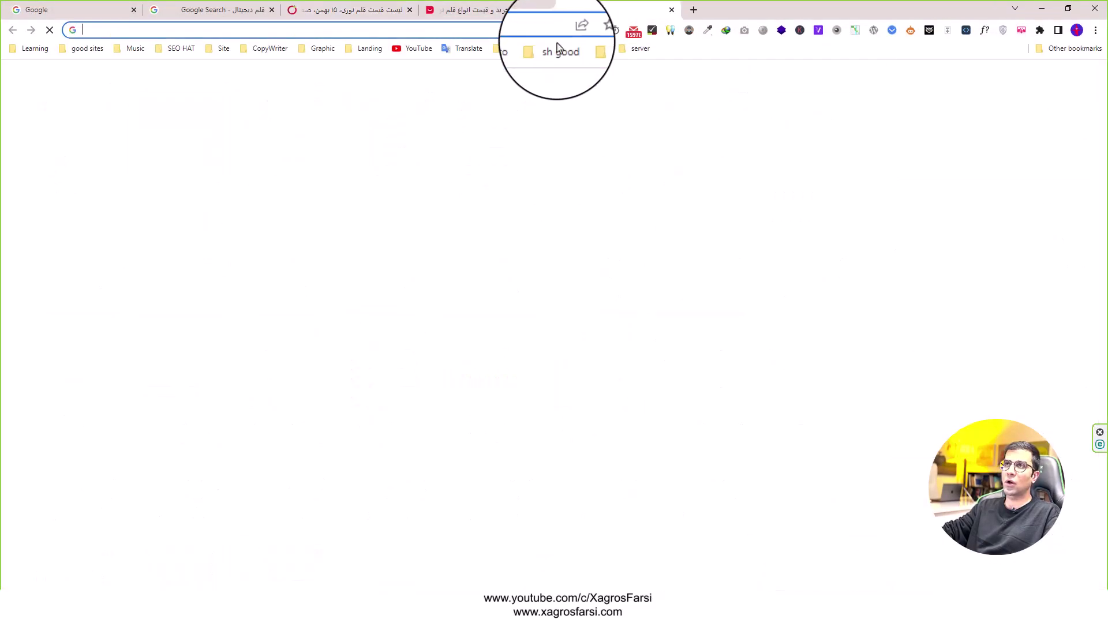
{"action": "left_click", "coordinate": [524, 33]}
{"action": "type", "text": "f"}
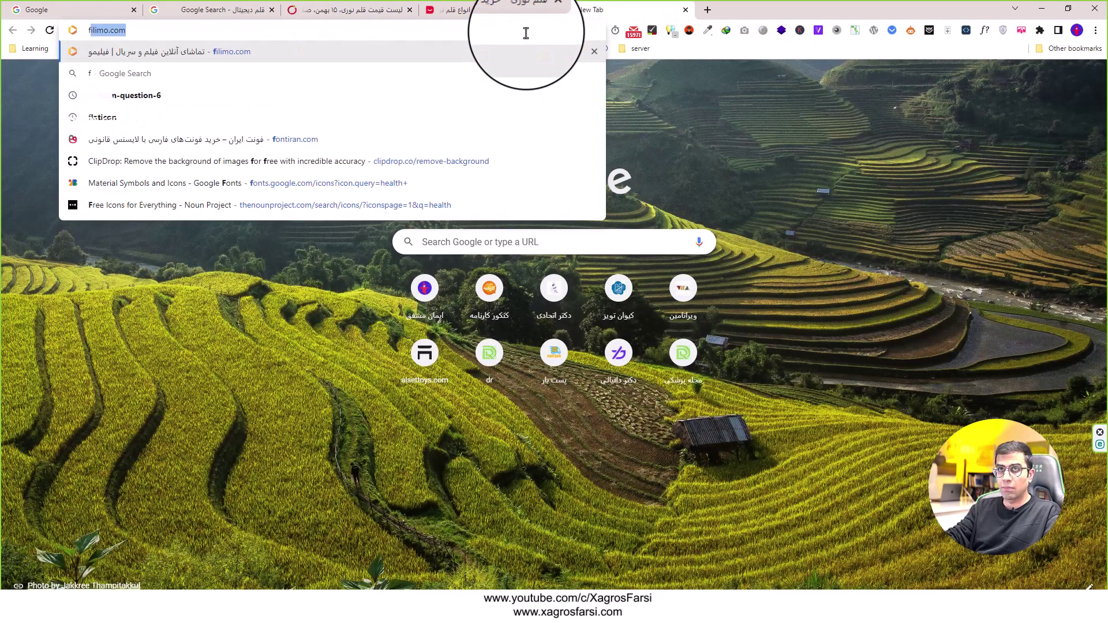
{"action": "type", "text": "lora"}
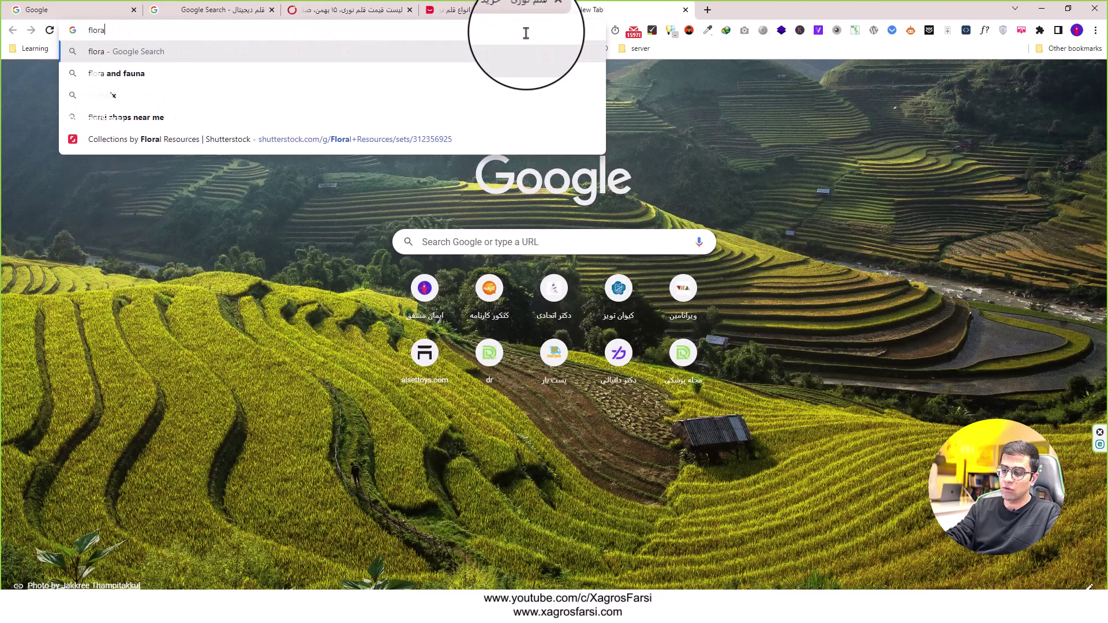
{"action": "type", "text": "l "}
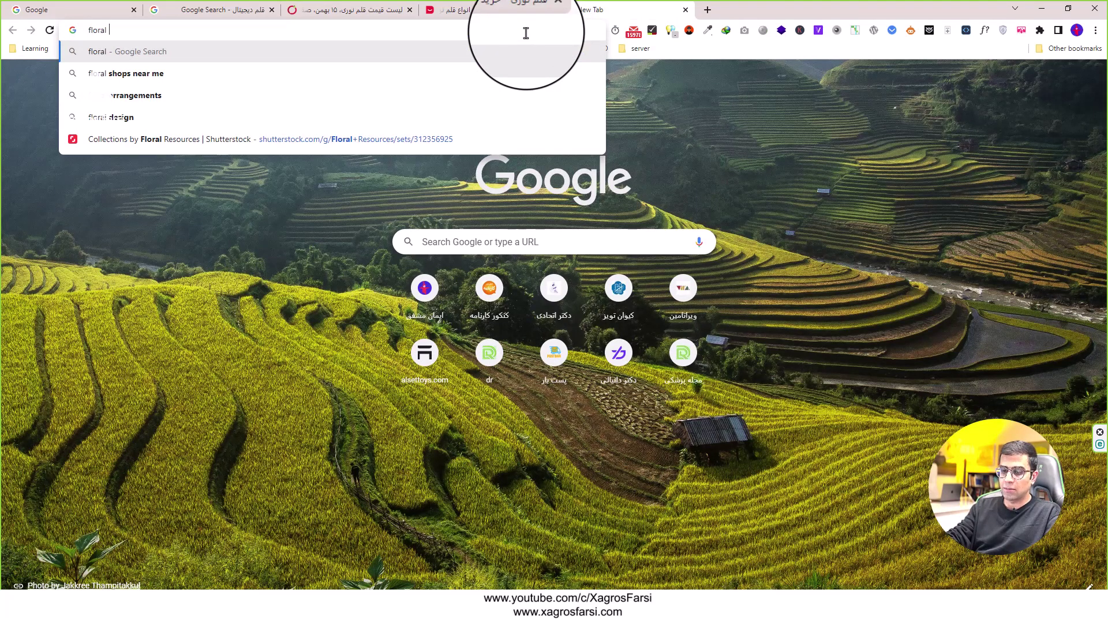
{"action": "type", "text": "pate"}
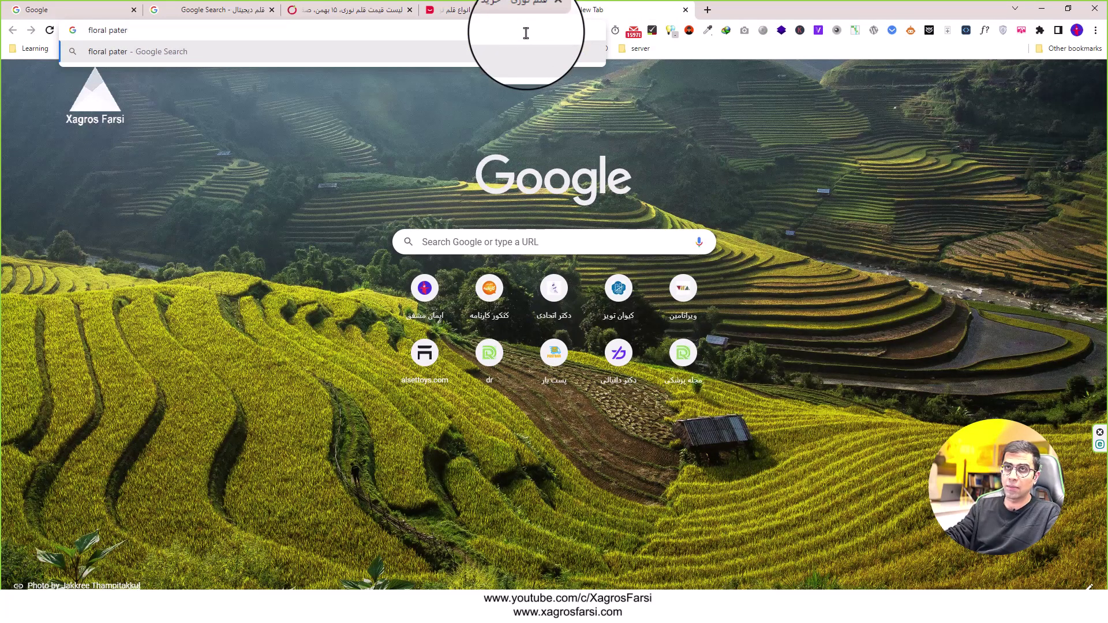
{"action": "key", "text": "BackSpace"}
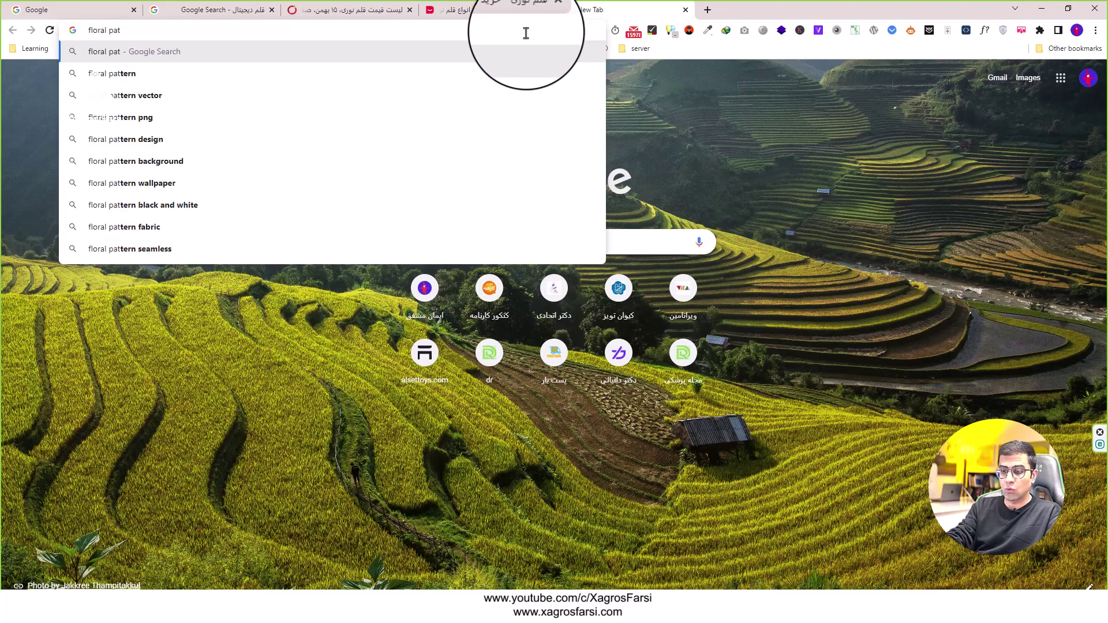
{"action": "key", "text": "Down"}
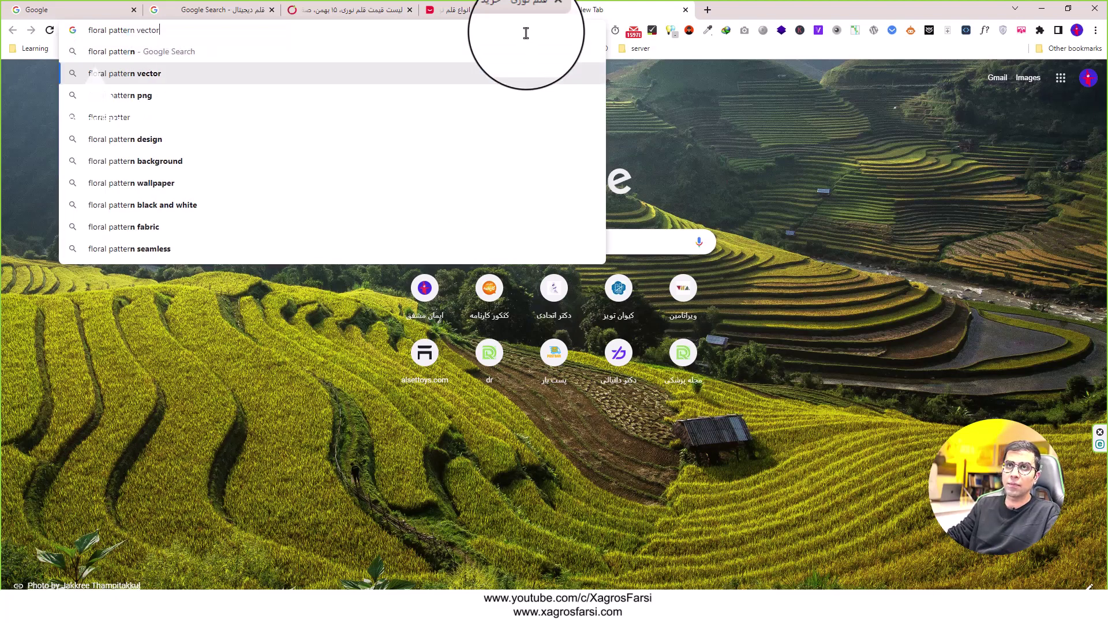
{"action": "key", "text": "Up"}
{"action": "key", "text": "Return"}
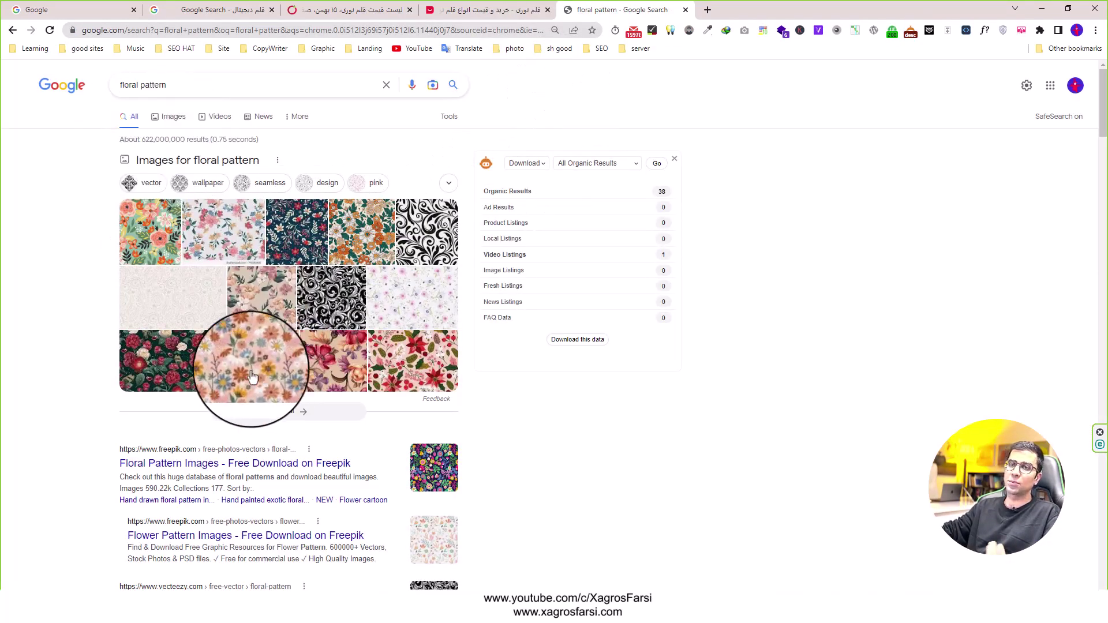
Step: Show the image results for the floral pattern search and filter them to large size
{"action": "scroll", "coordinate": [301, 437], "scroll_direction": "down", "scroll_amount": 3}
{"action": "scroll", "coordinate": [301, 437], "scroll_direction": "down", "scroll_amount": 2}
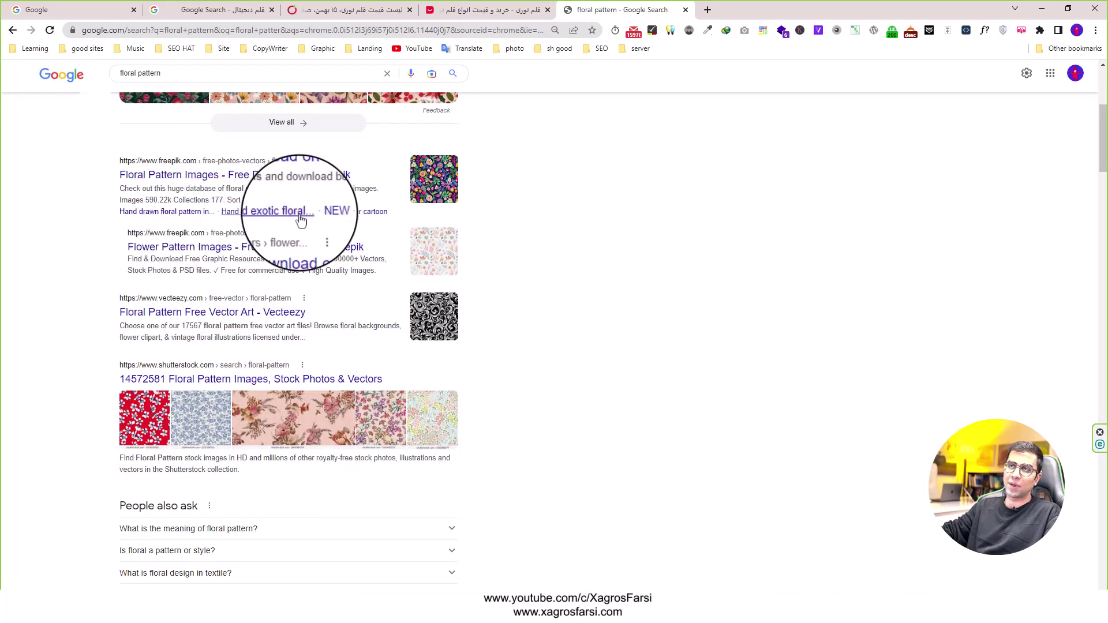
{"action": "scroll", "coordinate": [567, 390], "scroll_direction": "down", "scroll_amount": 2}
{"action": "scroll", "coordinate": [549, 394], "scroll_direction": "up", "scroll_amount": 7}
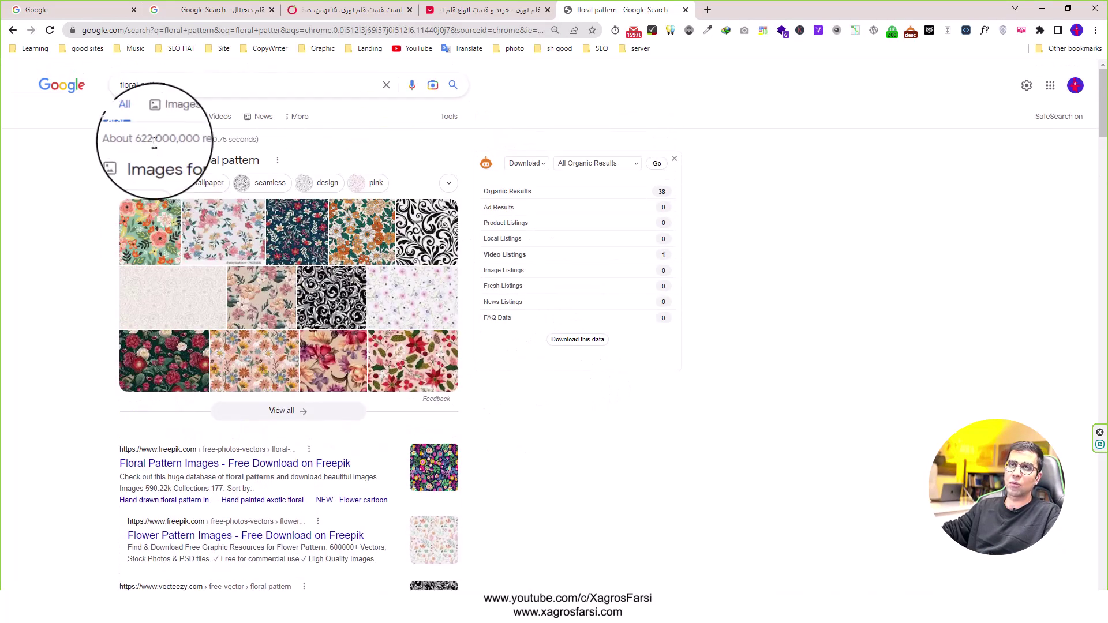
{"action": "left_click", "coordinate": [175, 117]}
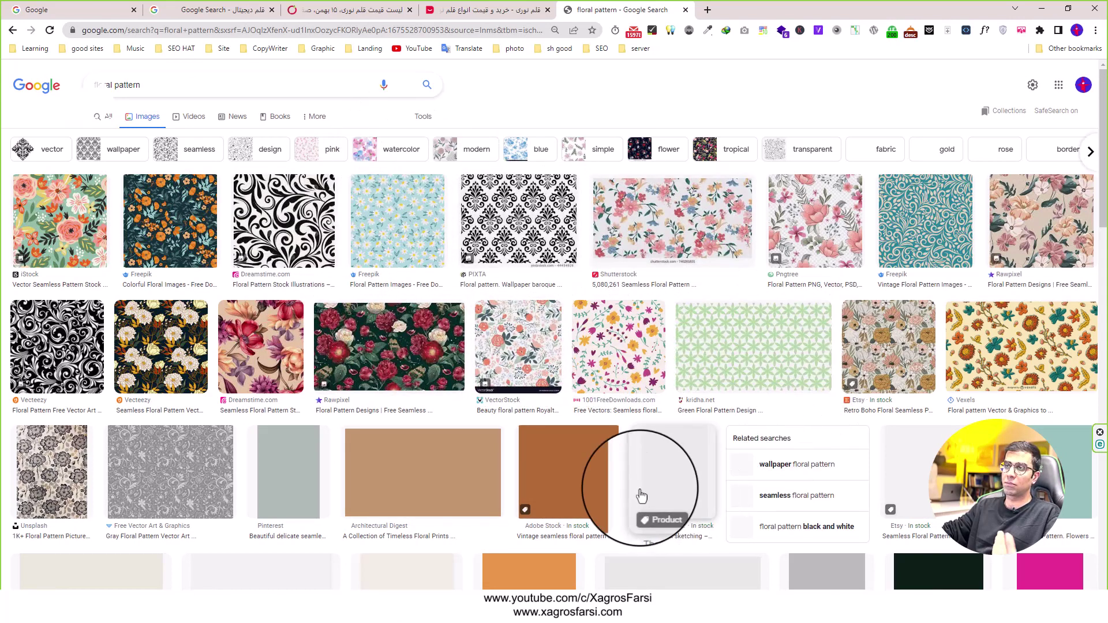
{"action": "left_click", "coordinate": [426, 119]}
{"action": "left_click", "coordinate": [91, 134]}
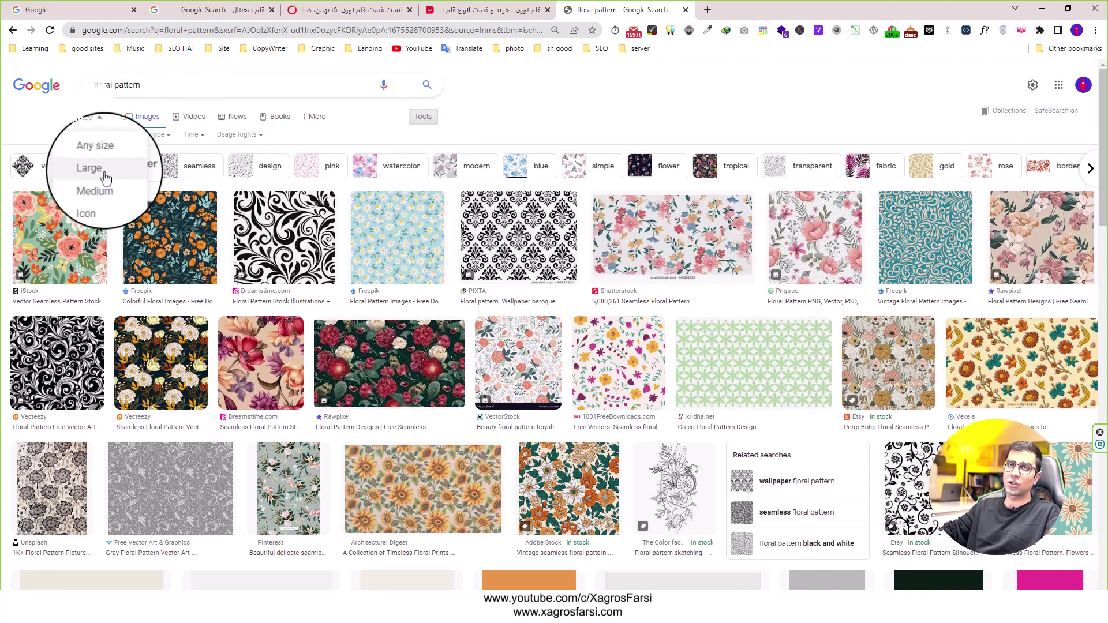
{"action": "left_click", "coordinate": [105, 174]}
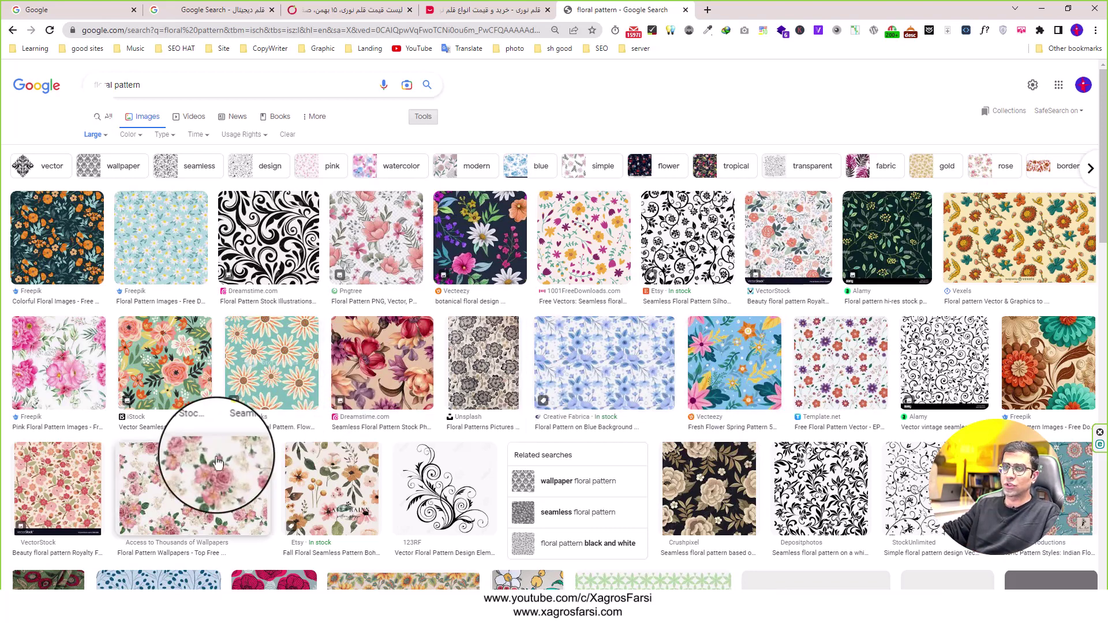
Step: Open the pink rose wallpaper from Access to Thousands of Wallpapers and copy the image
{"action": "left_click", "coordinate": [196, 461]}
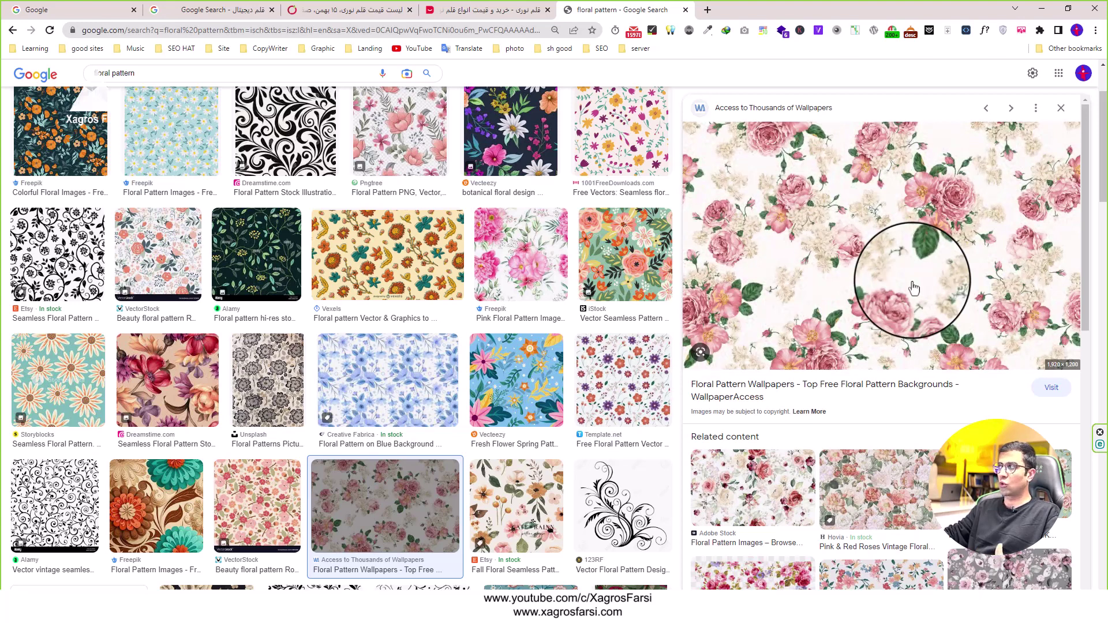
{"action": "right_click", "coordinate": [829, 202]}
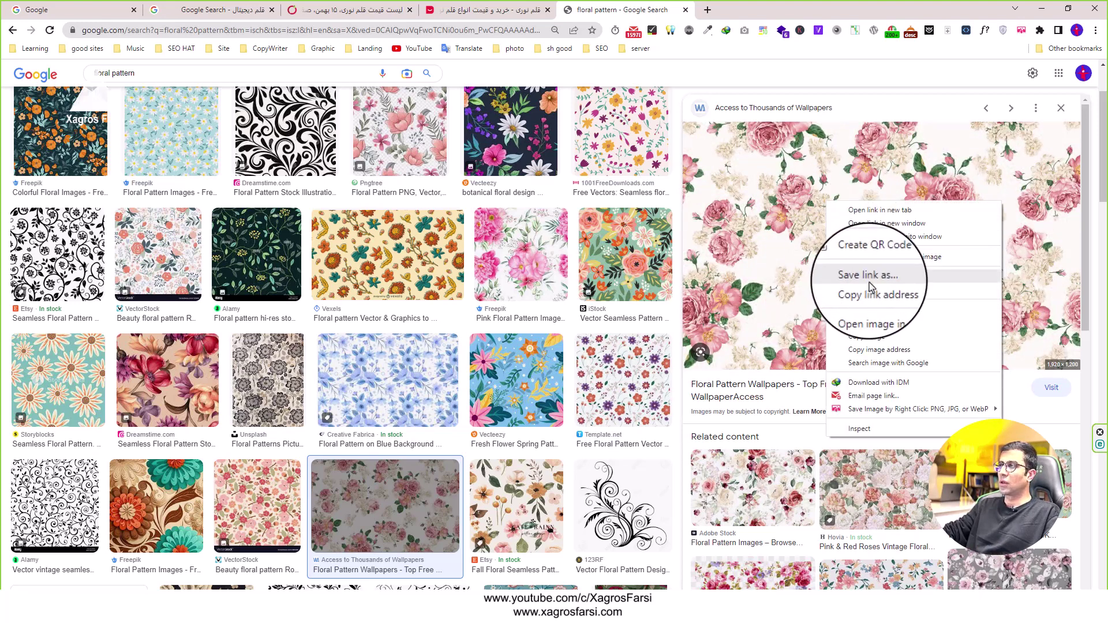
{"action": "left_click", "coordinate": [883, 341]}
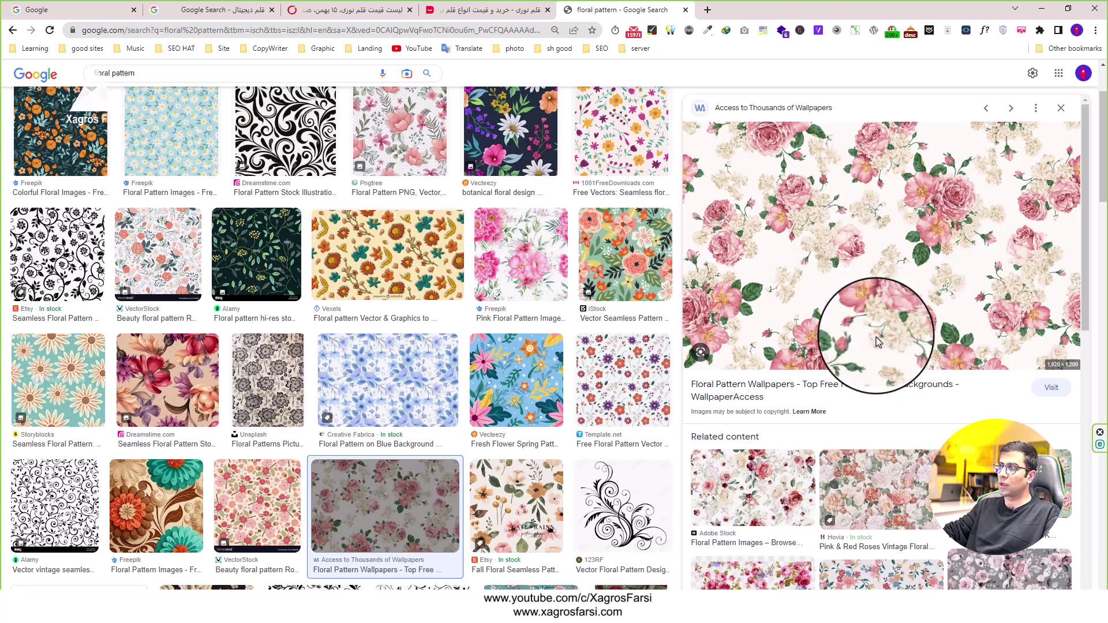
Step: Switch to Photoshop, paste the floral image into the fashion sketch and position it over the figure
{"action": "left_click", "coordinate": [372, 613]}
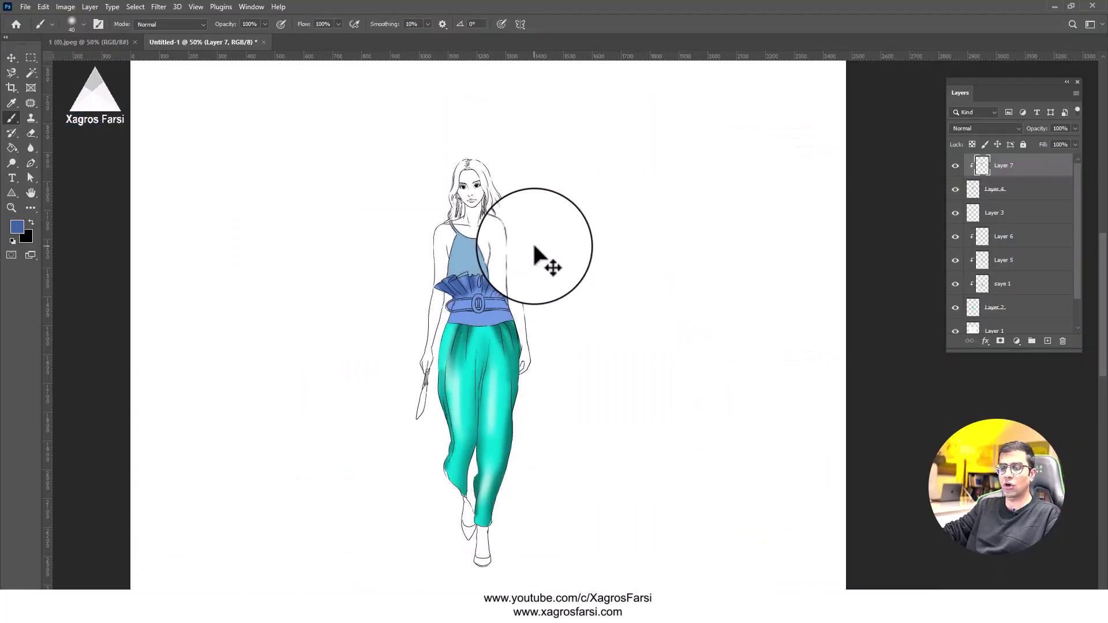
{"action": "key", "text": "ctrl+v"}
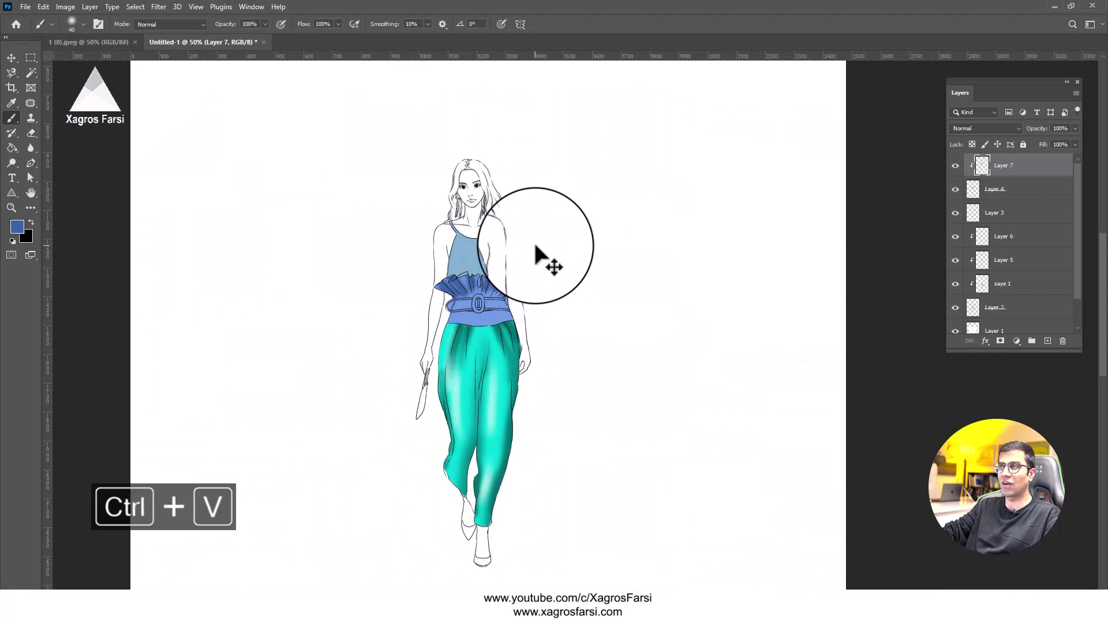
{"action": "left_click", "coordinate": [12, 58]}
{"action": "left_click_drag", "start_coordinate": [595, 308], "coordinate": [598, 279]}
{"action": "left_click_drag", "start_coordinate": [627, 234], "coordinate": [601, 216]}
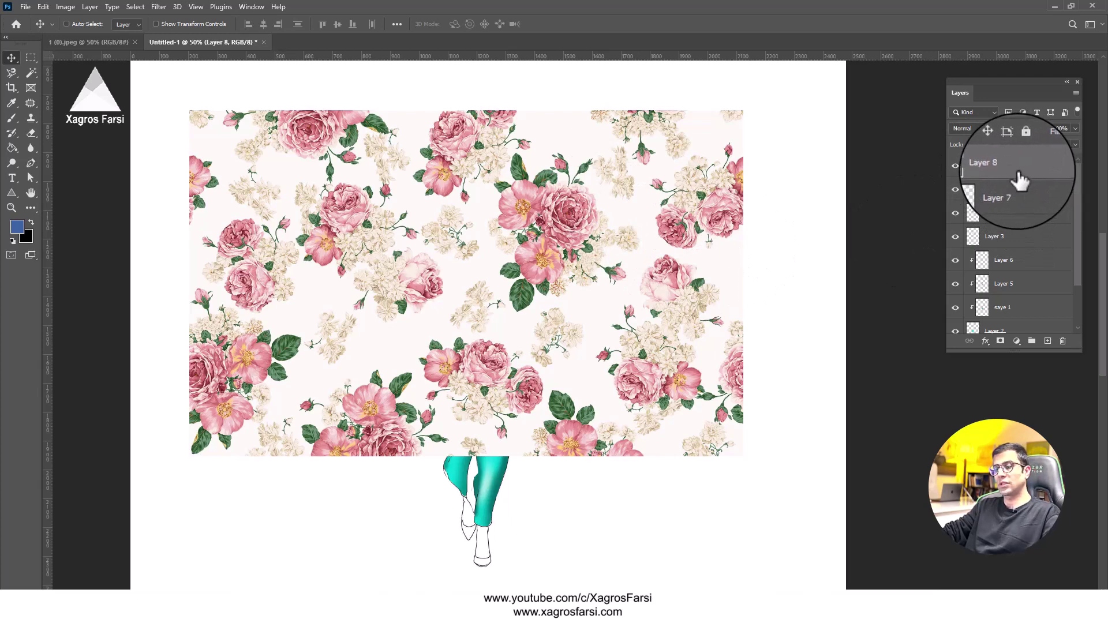
Step: Free-transform the floral image to about 38% scale, rotate it 90° and place it over the trousers
{"action": "key", "text": "ctrl+t"}
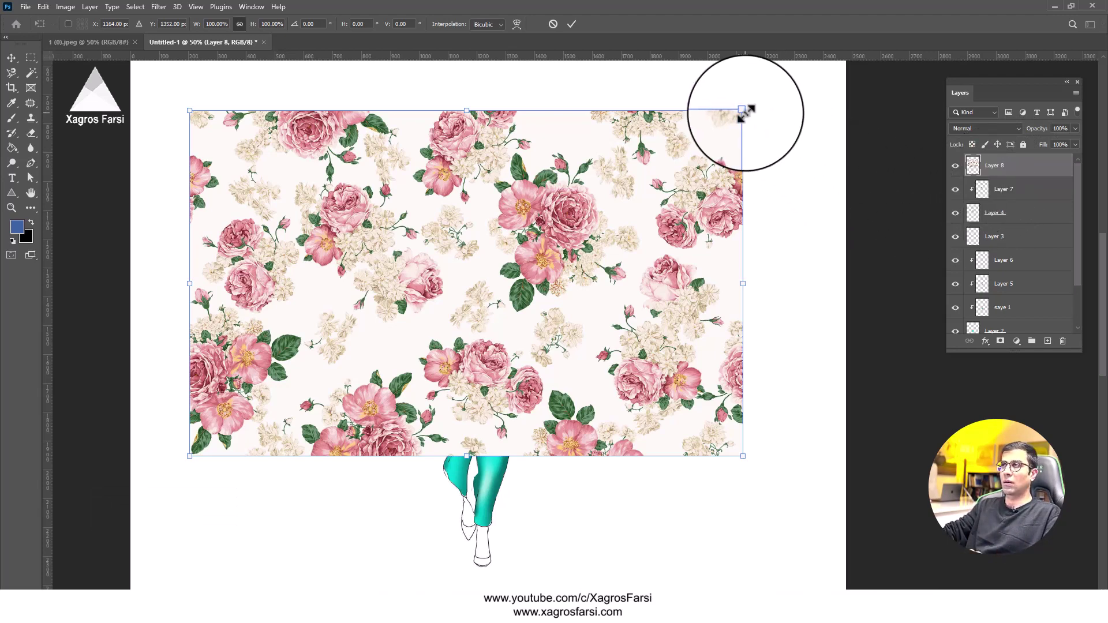
{"action": "left_click_drag", "start_coordinate": [746, 113], "coordinate": [358, 487]}
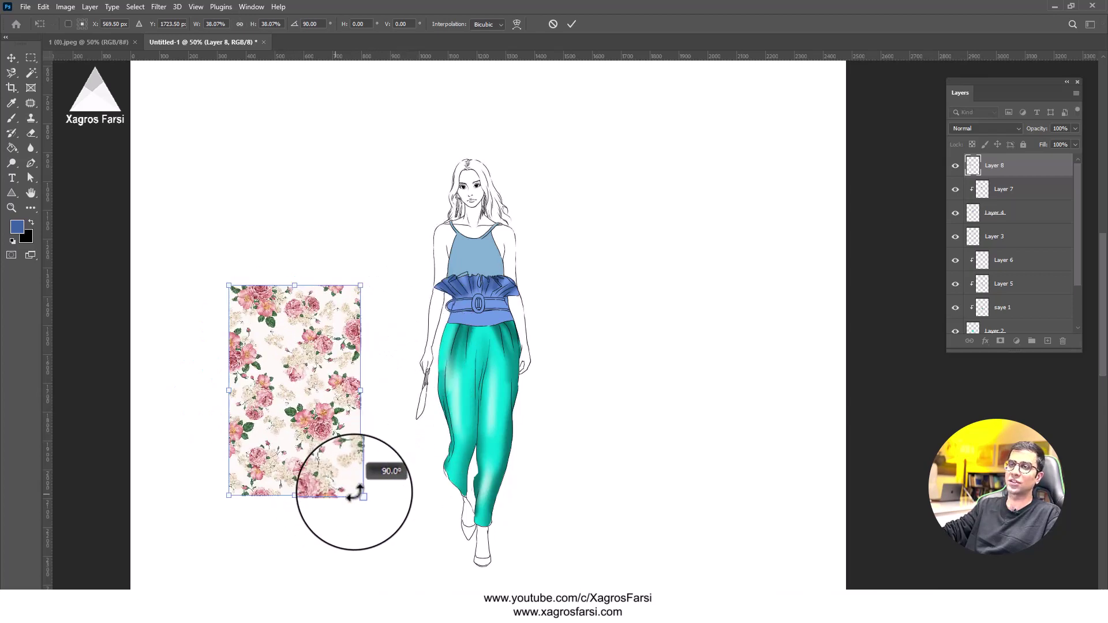
{"action": "left_click_drag", "start_coordinate": [307, 447], "coordinate": [495, 384]}
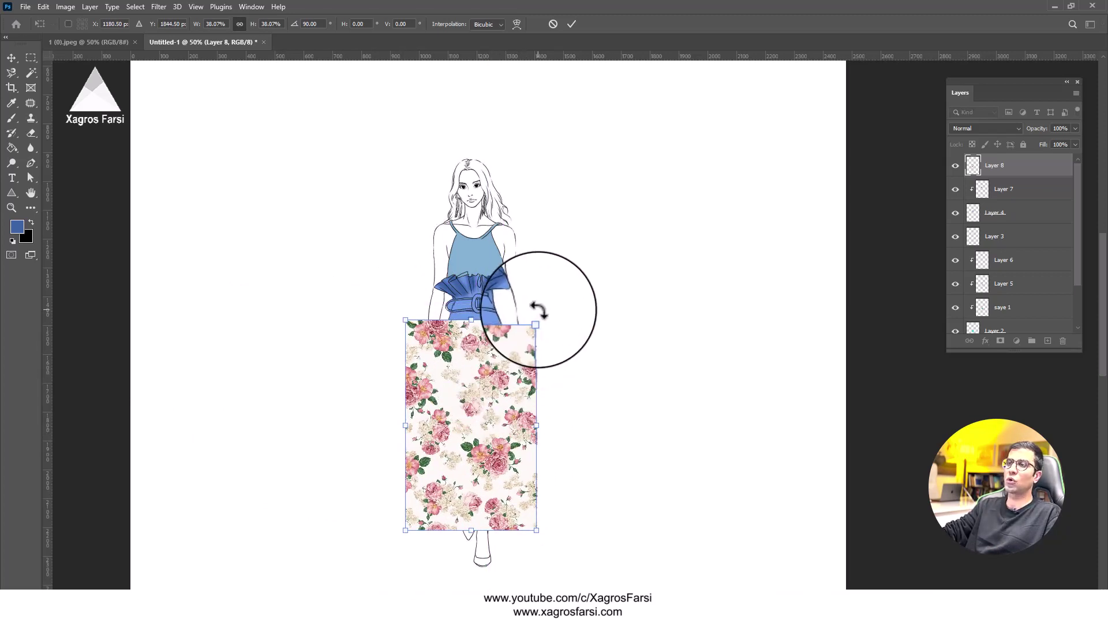
{"action": "left_click_drag", "start_coordinate": [536, 310], "coordinate": [537, 313]}
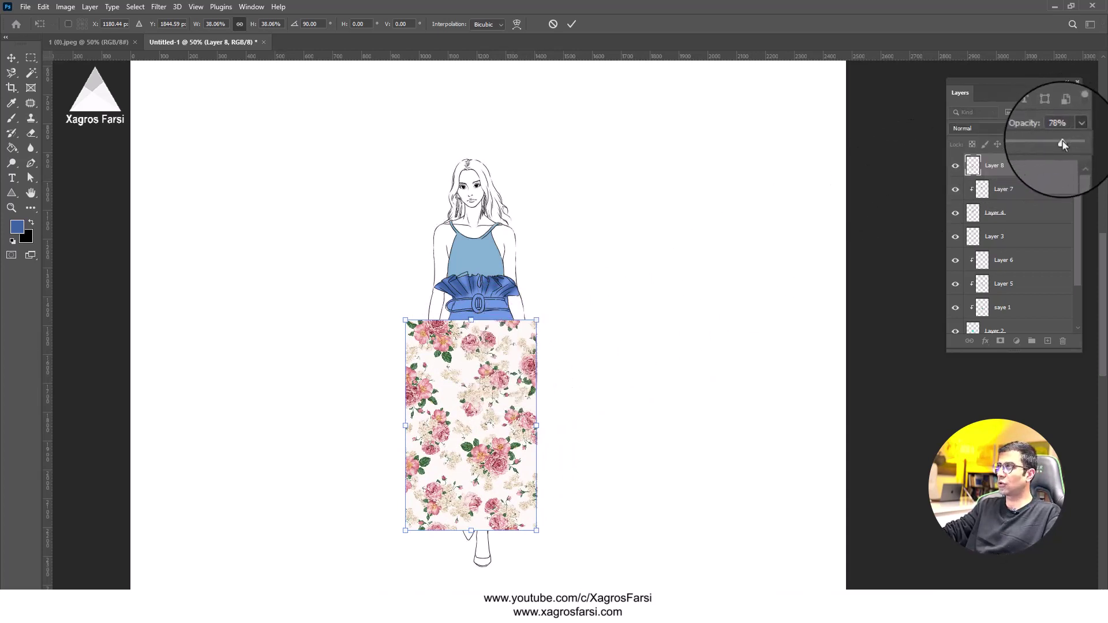
Step: Lower the floral layer's opacity to 52%, then enlarge it to about 40% scale, align it over the trousers and apply the transform
{"action": "left_click_drag", "start_coordinate": [1062, 142], "coordinate": [1043, 141]}
{"action": "left_click_drag", "start_coordinate": [522, 352], "coordinate": [553, 308]}
{"action": "left_click_drag", "start_coordinate": [521, 375], "coordinate": [530, 380]}
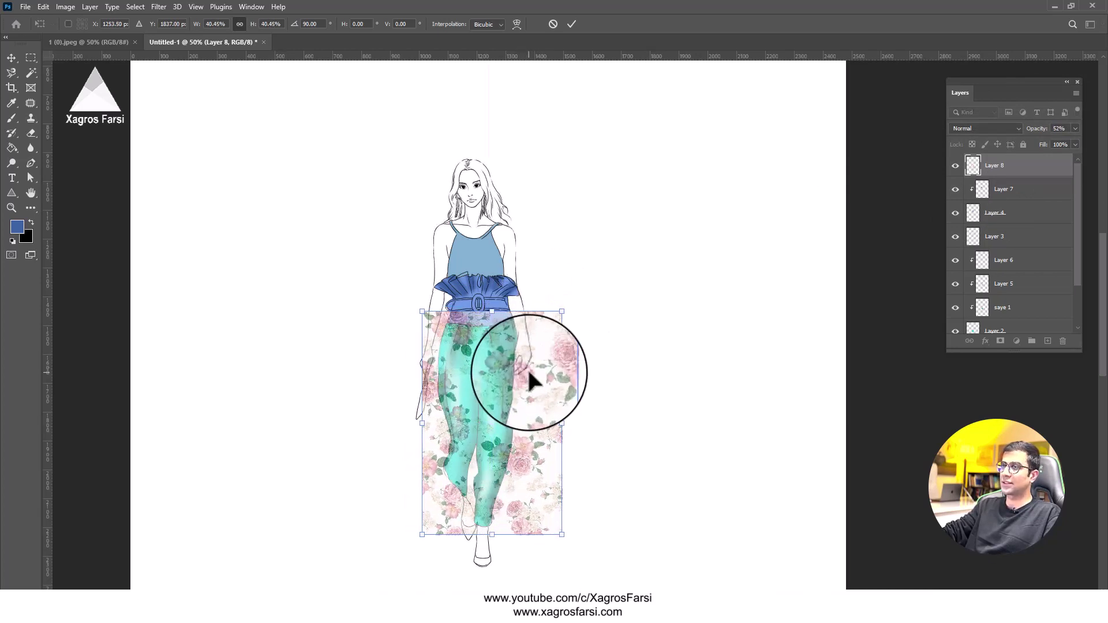
{"action": "left_click", "coordinate": [570, 24]}
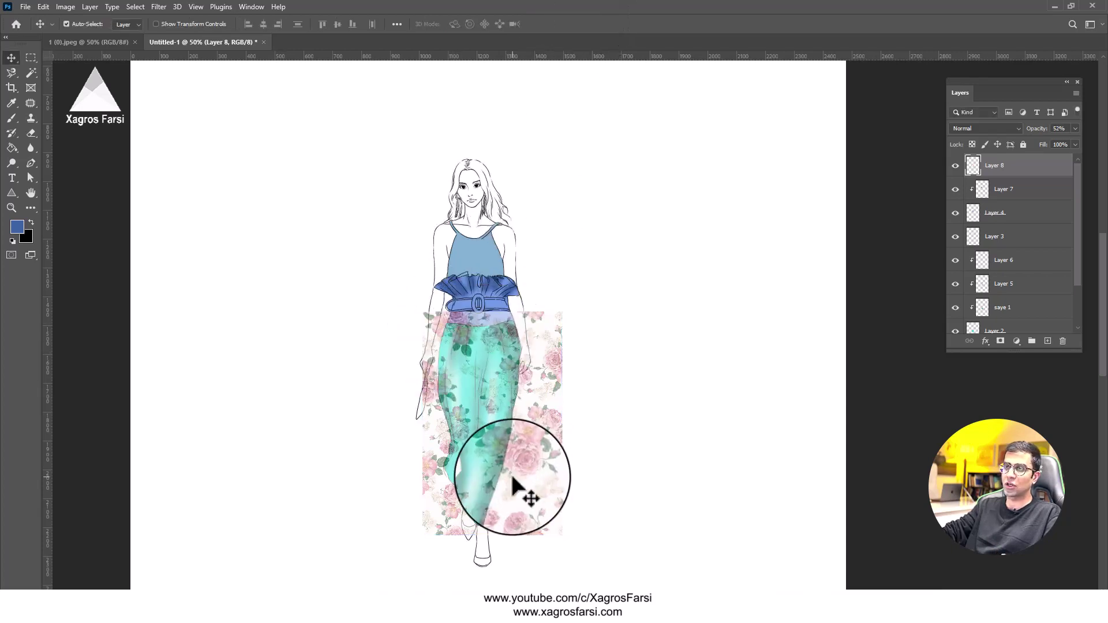
Step: Restore the floral layer's opacity to 100% and move the layer between Layer 3 and Layer 6
{"action": "left_click", "coordinate": [1078, 128]}
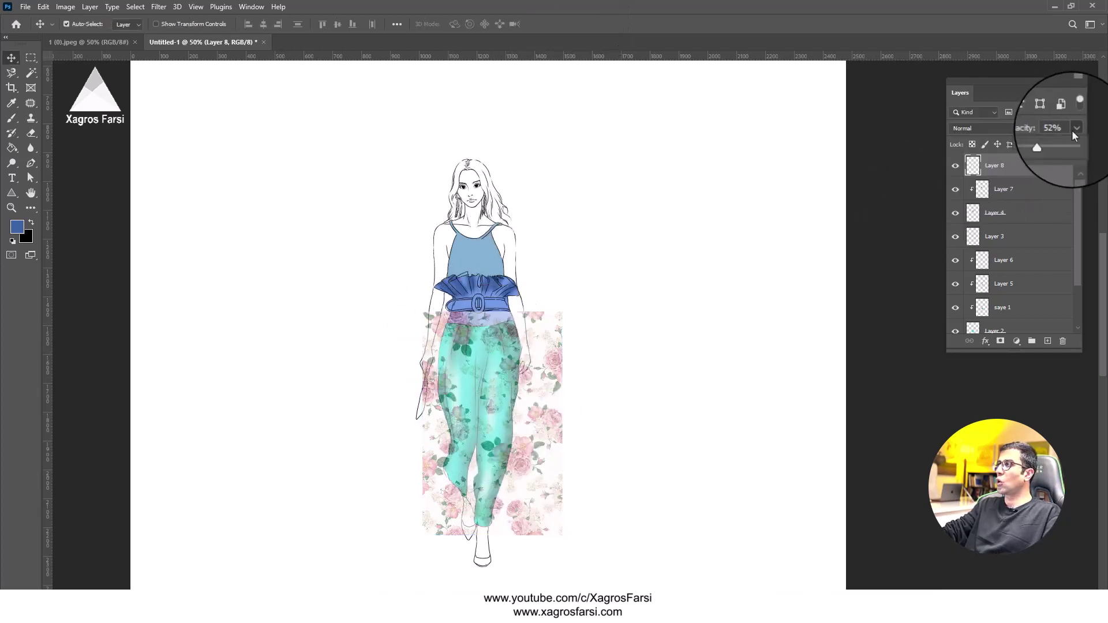
{"action": "left_click_drag", "start_coordinate": [1050, 141], "coordinate": [1077, 142]}
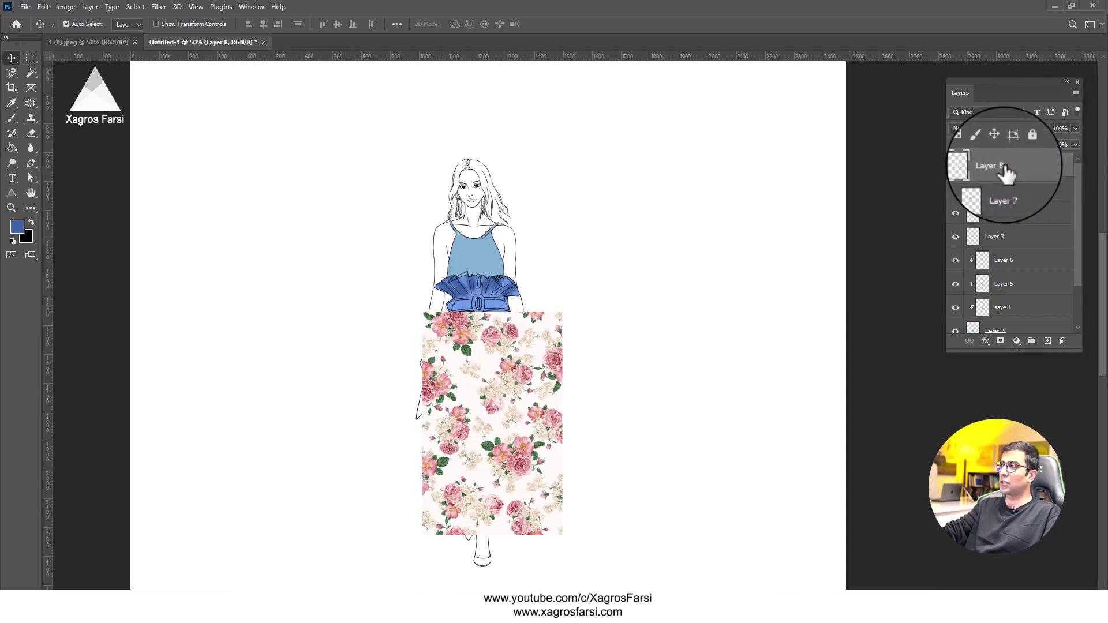
{"action": "left_click_drag", "start_coordinate": [1006, 174], "coordinate": [1015, 254]}
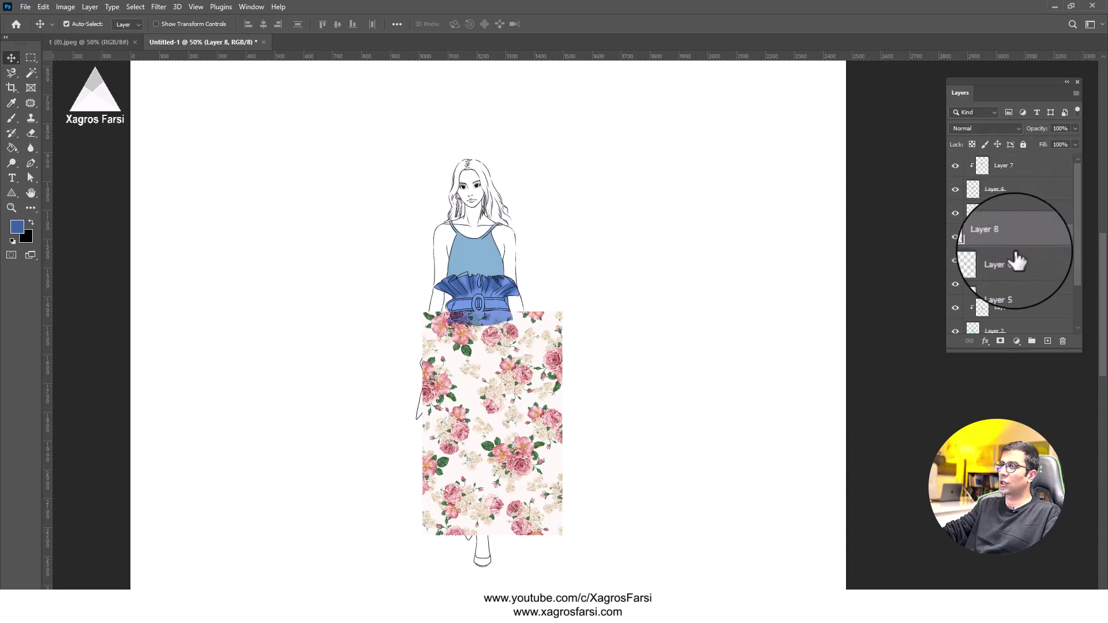
Step: Create a clipping mask that confines the floral layer to the trousers shape on Layer 2
{"action": "scroll", "coordinate": [1034, 277], "scroll_direction": "down", "scroll_amount": 1}
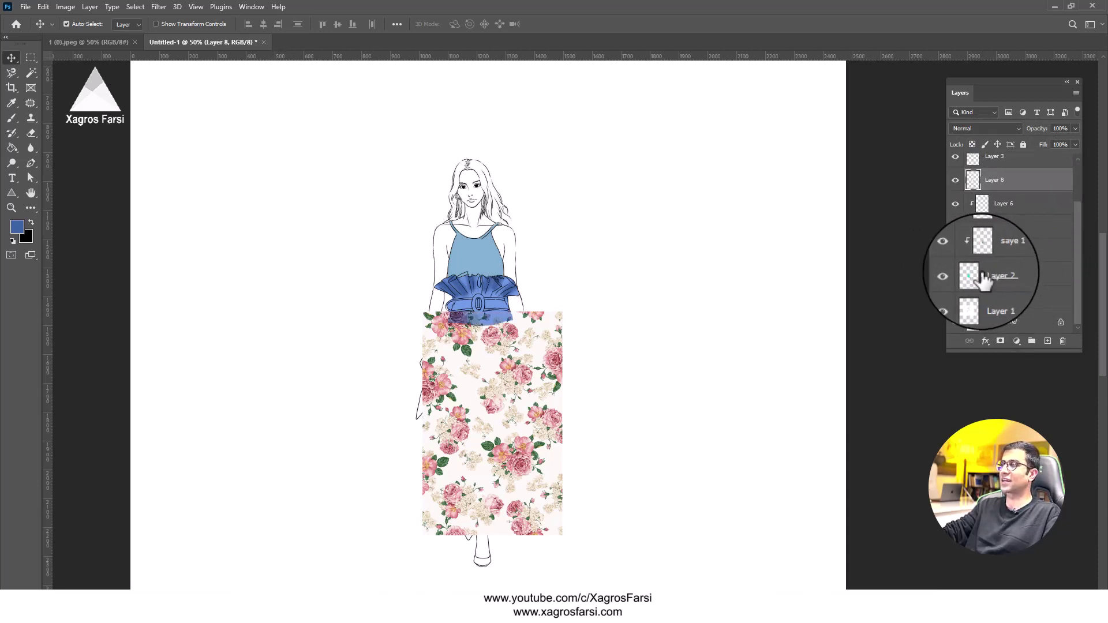
{"action": "right_click", "coordinate": [1014, 190]}
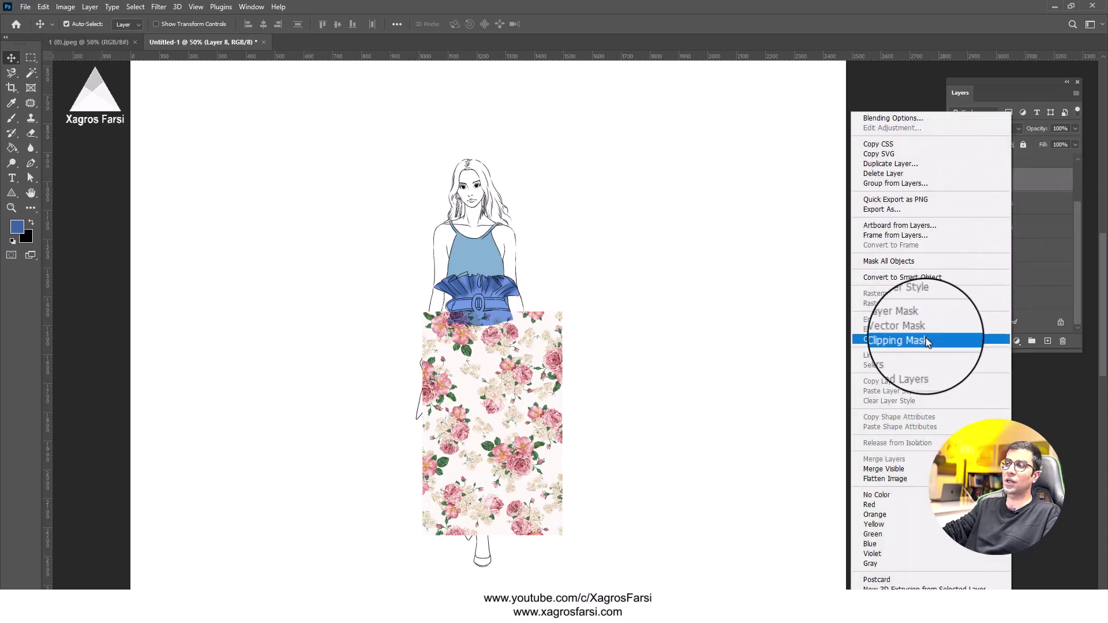
{"action": "left_click", "coordinate": [926, 341]}
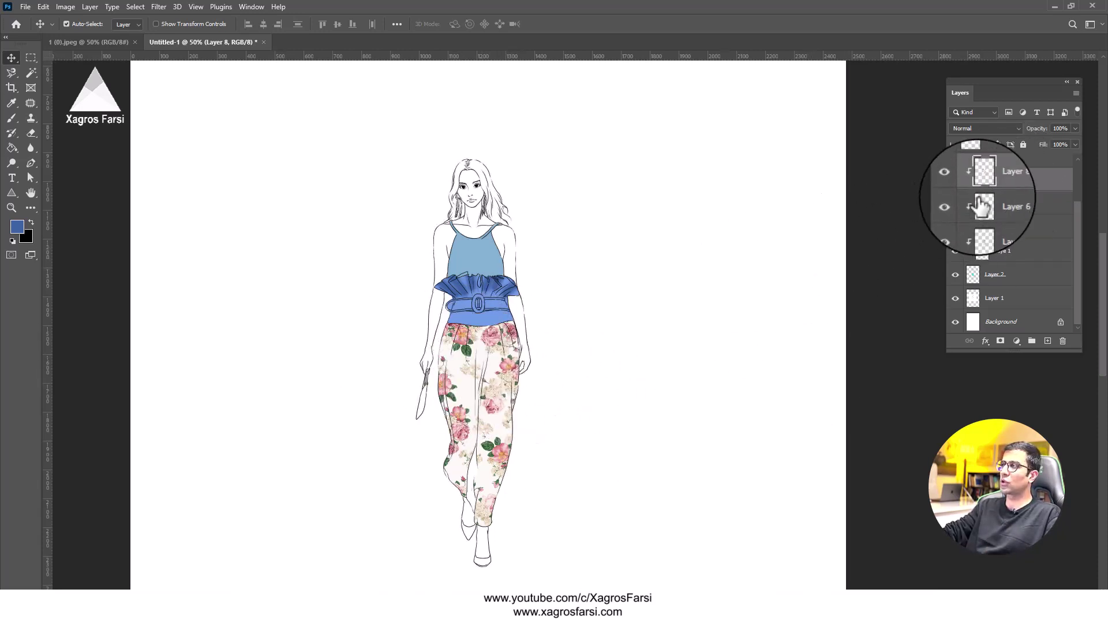
Step: Release the floral layer's clipping mask, shift the pattern slightly left and down over the trousers, and clip it again
{"action": "right_click", "coordinate": [1027, 186]}
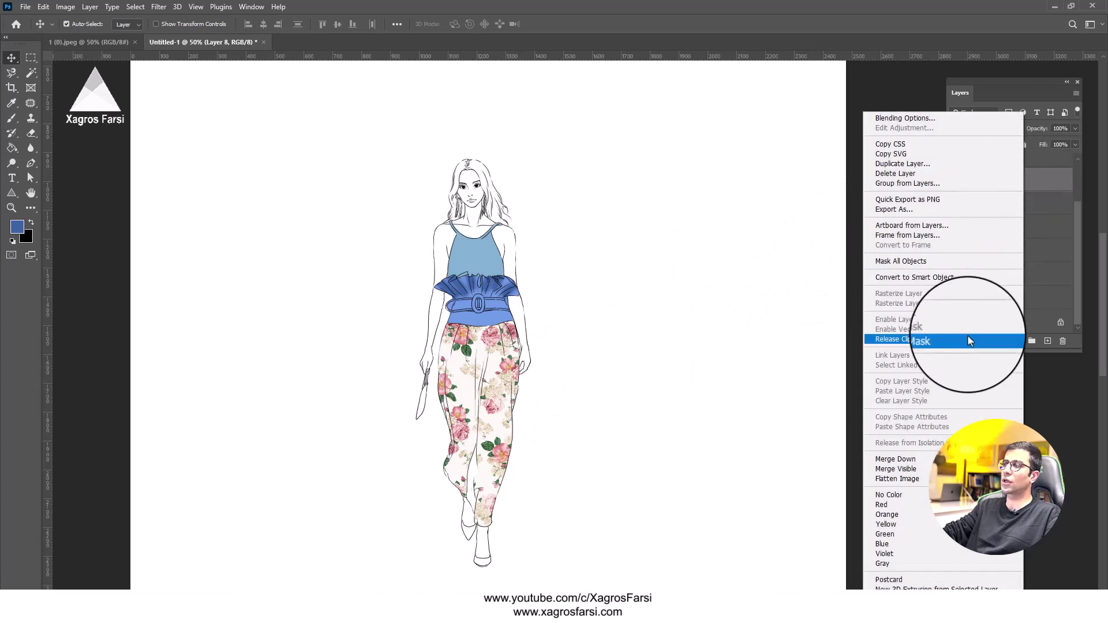
{"action": "left_click", "coordinate": [935, 342]}
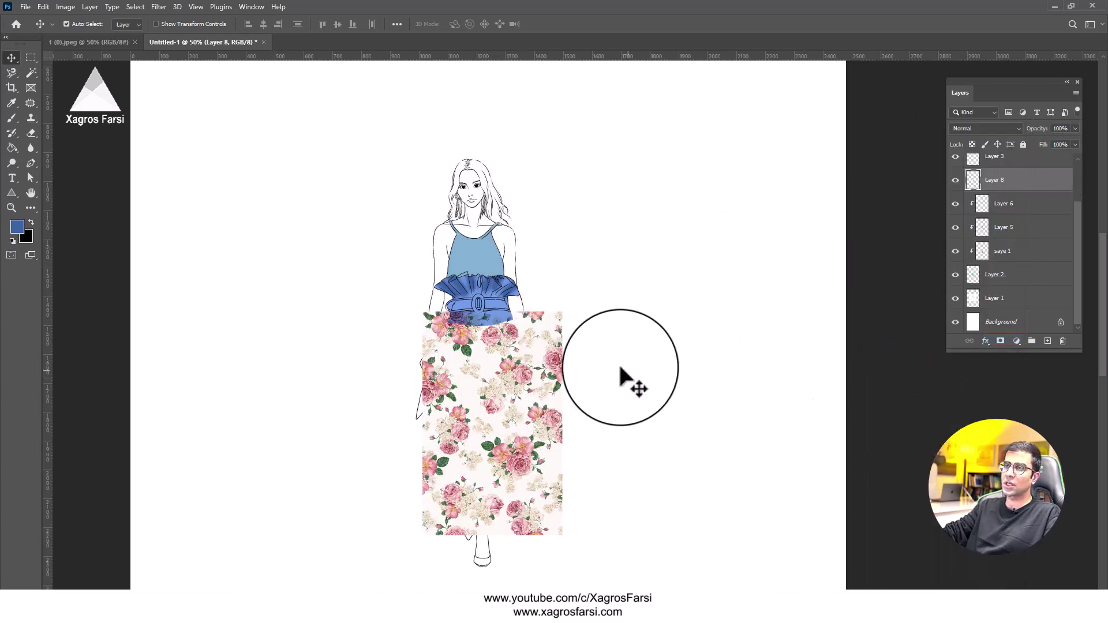
{"action": "mouse_move", "coordinate": [500, 382]}
{"action": "left_mouse_down"}
{"action": "mouse_move", "coordinate": [642, 385]}
{"action": "mouse_move", "coordinate": [541, 399]}
{"action": "mouse_move", "coordinate": [482, 390]}
{"action": "left_mouse_up"}
{"action": "right_click", "coordinate": [1016, 182]}
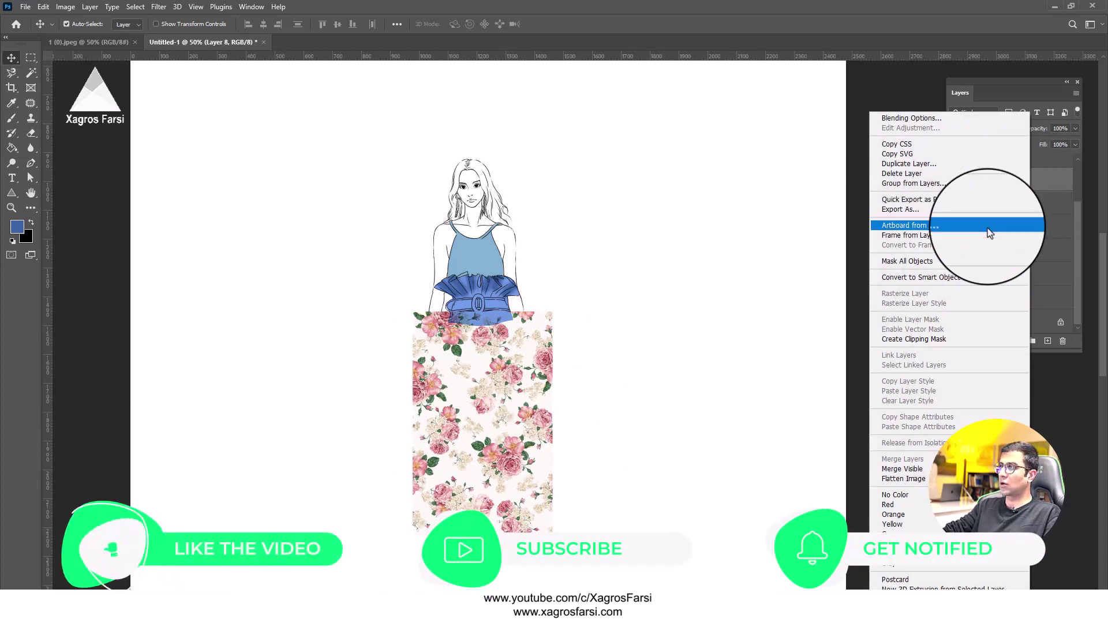
{"action": "left_click", "coordinate": [938, 341]}
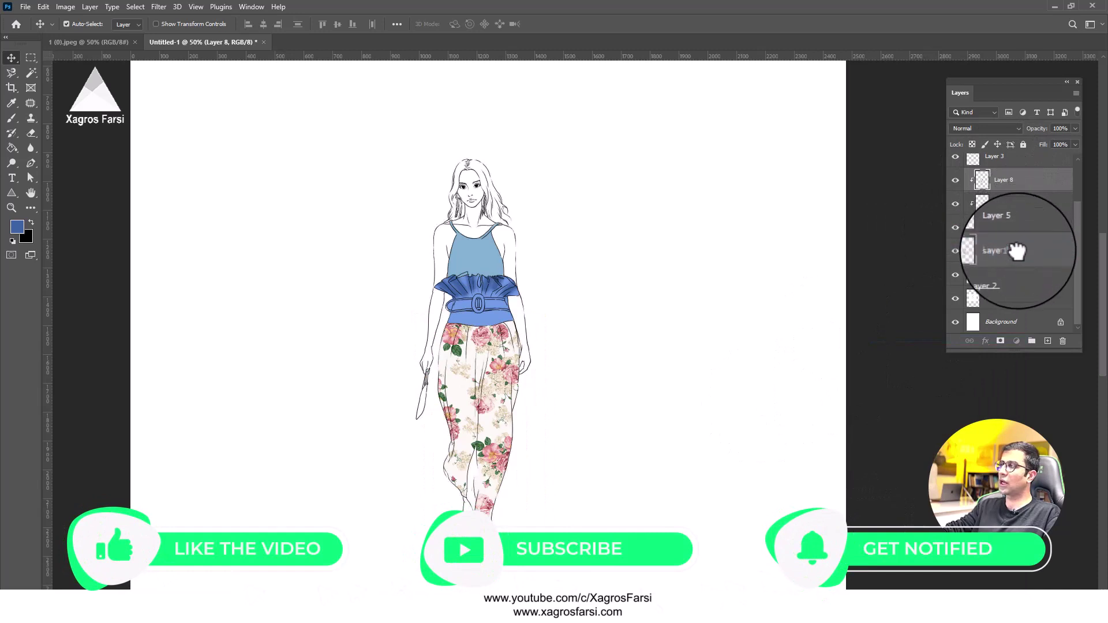
Step: Move the floral layer directly above Layer 2 and delete the old trouser shading layers Layer 6, Layer 5 and saye 1
{"action": "left_click_drag", "start_coordinate": [1017, 252], "coordinate": [1004, 266]}
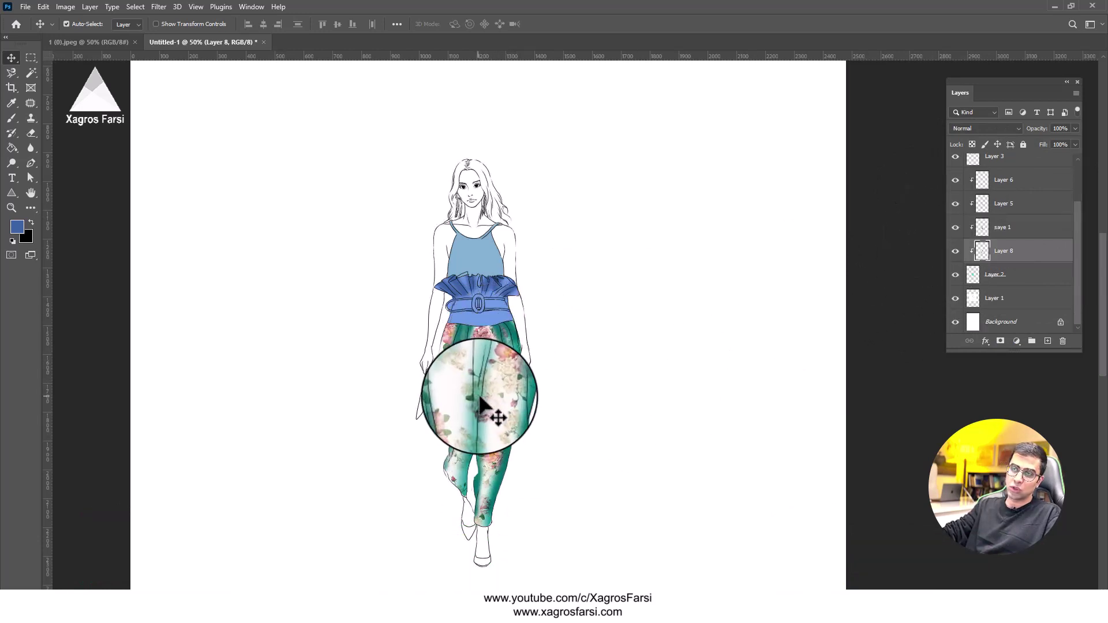
{"action": "left_click", "coordinate": [1008, 185], "text": "shift"}
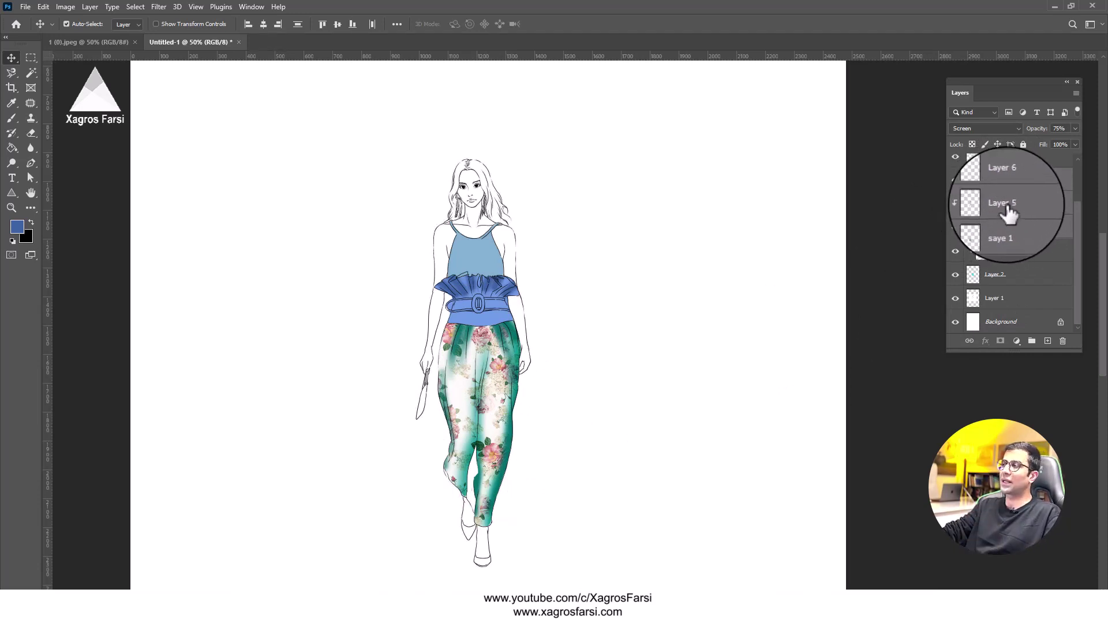
{"action": "left_click_drag", "start_coordinate": [1010, 213], "coordinate": [1068, 343]}
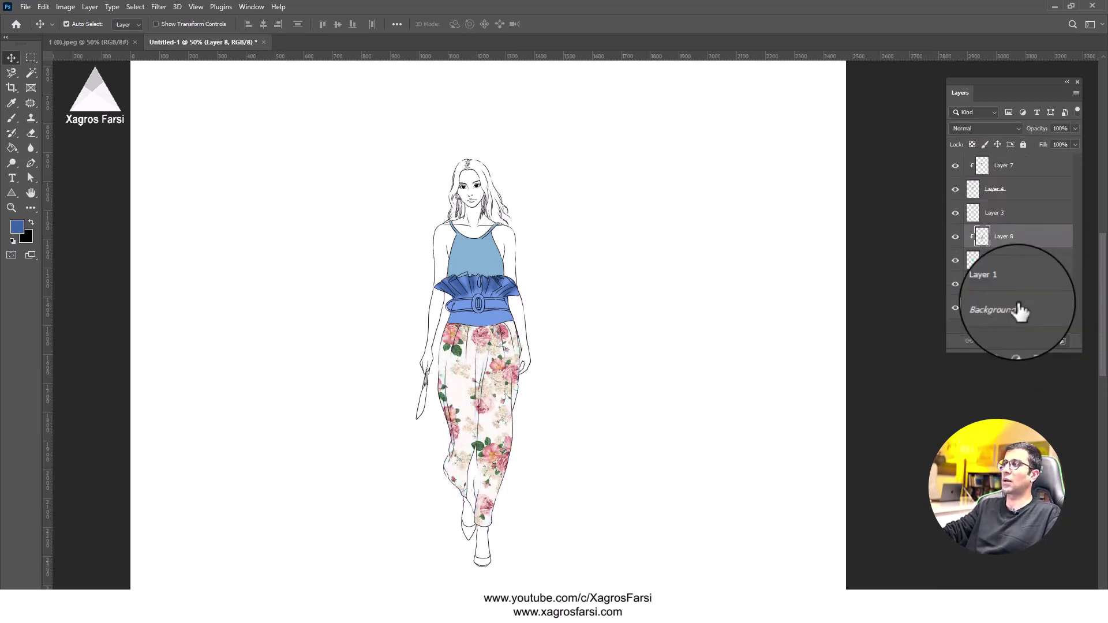
Step: Add a new layer above the floral layer and set the foreground colour to a dusty red sampled from the flowers
{"action": "left_click", "coordinate": [1004, 236]}
{"action": "left_click", "coordinate": [1048, 343]}
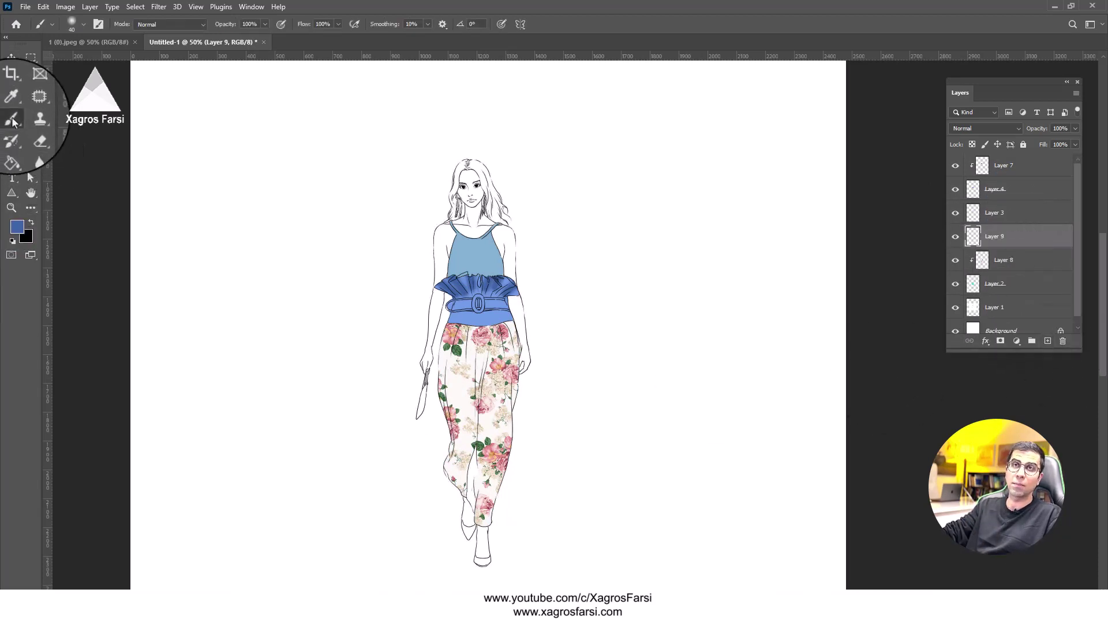
{"action": "left_click", "coordinate": [17, 226]}
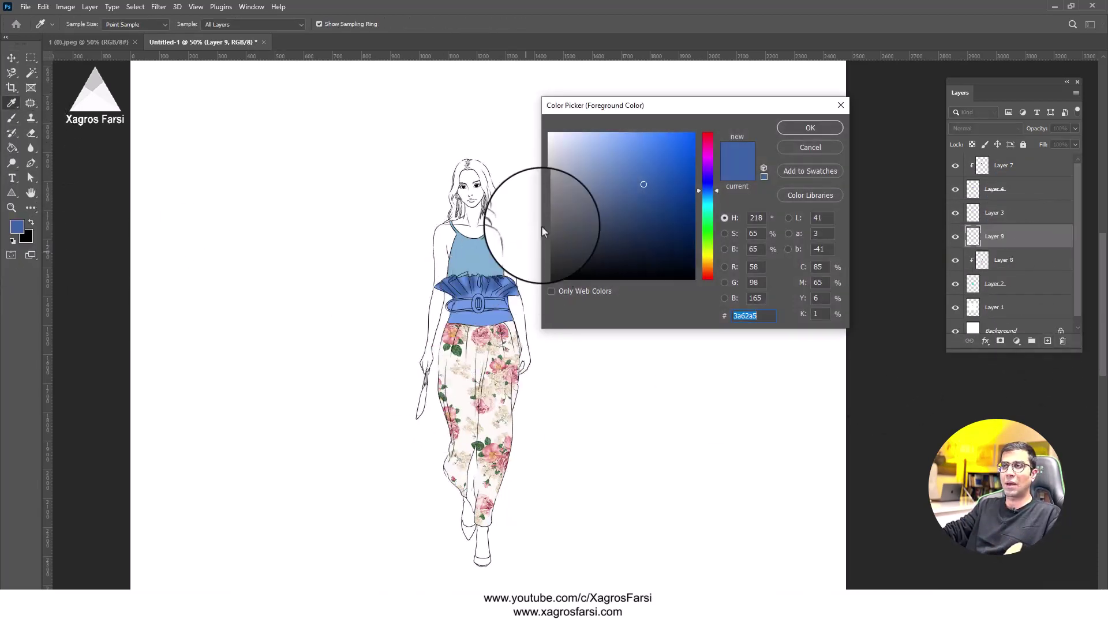
{"action": "mouse_move", "coordinate": [542, 226]}
{"action": "left_mouse_down"}
{"action": "mouse_move", "coordinate": [594, 262]}
{"action": "mouse_move", "coordinate": [487, 341]}
{"action": "mouse_move", "coordinate": [520, 322]}
{"action": "mouse_move", "coordinate": [629, 169]}
{"action": "mouse_move", "coordinate": [616, 183]}
{"action": "left_mouse_up"}
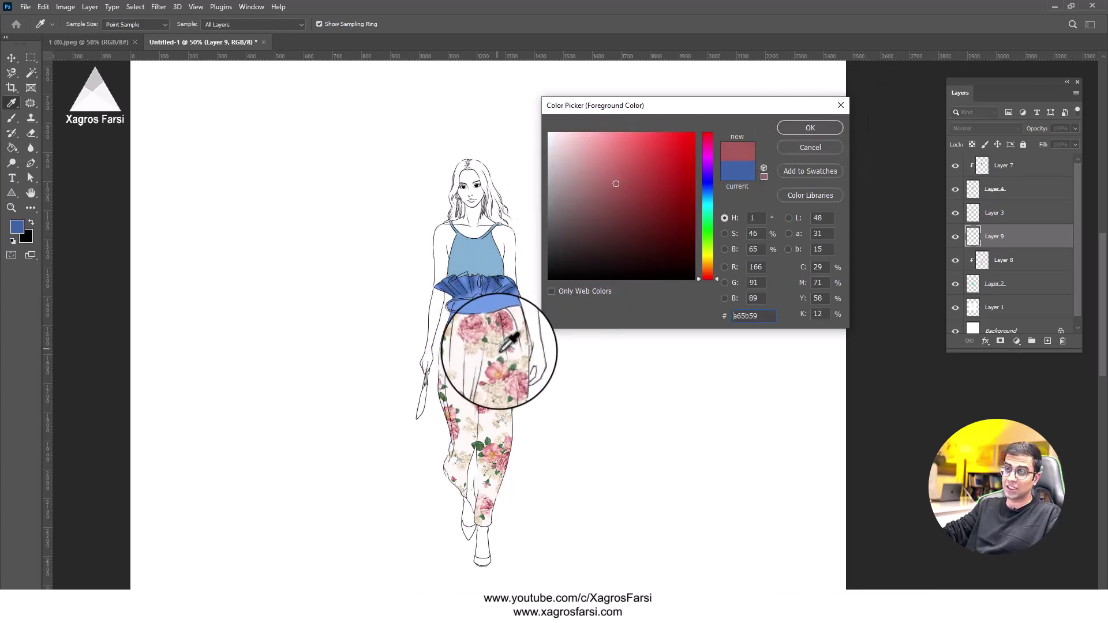
{"action": "left_click", "coordinate": [809, 128]}
{"action": "key", "text": "b"}
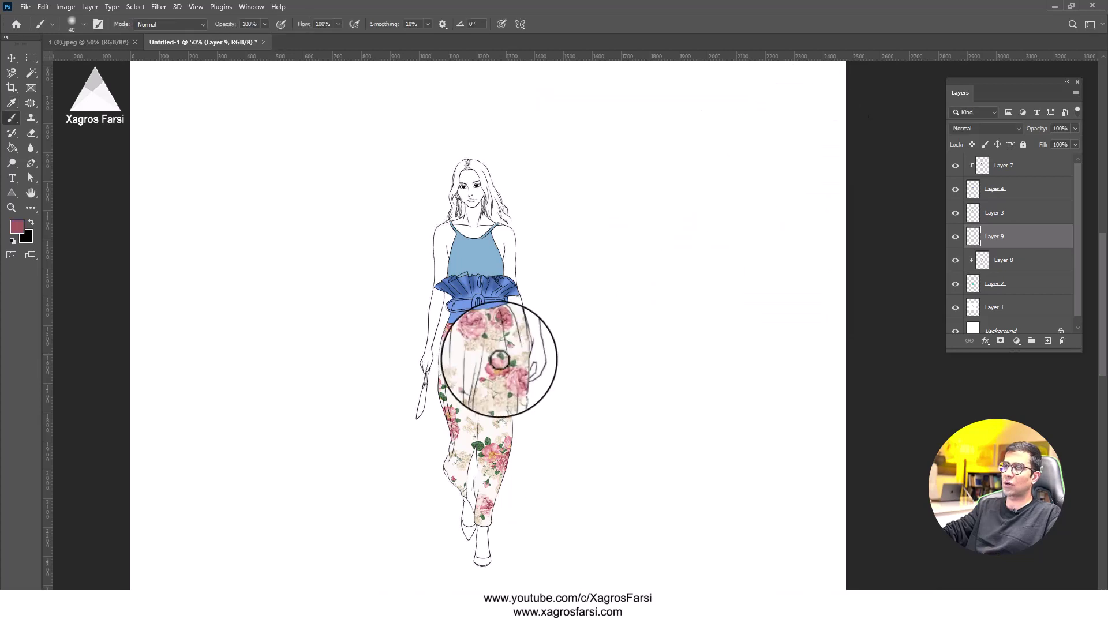
Step: Paint shadow strokes with a 30 px brush along the folds, side edges and lower legs of the trousers
{"action": "key", "text": "bracketleft"}
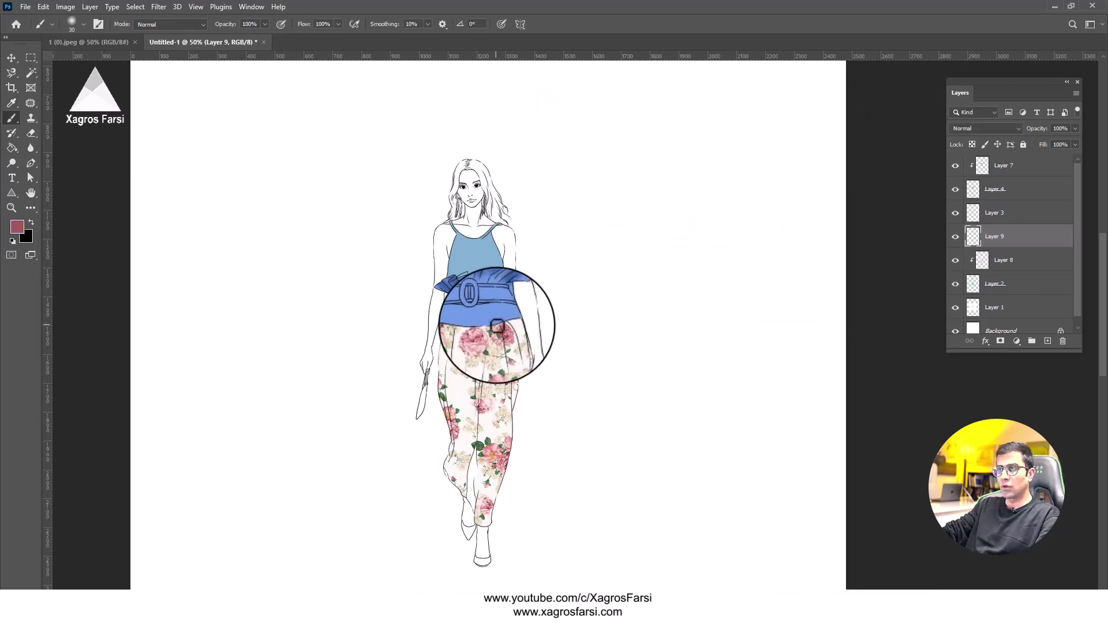
{"action": "mouse_move", "coordinate": [489, 323]}
{"action": "left_mouse_down"}
{"action": "mouse_move", "coordinate": [491, 376]}
{"action": "mouse_move", "coordinate": [501, 369]}
{"action": "left_mouse_up"}
{"action": "left_click_drag", "start_coordinate": [509, 318], "coordinate": [514, 367]}
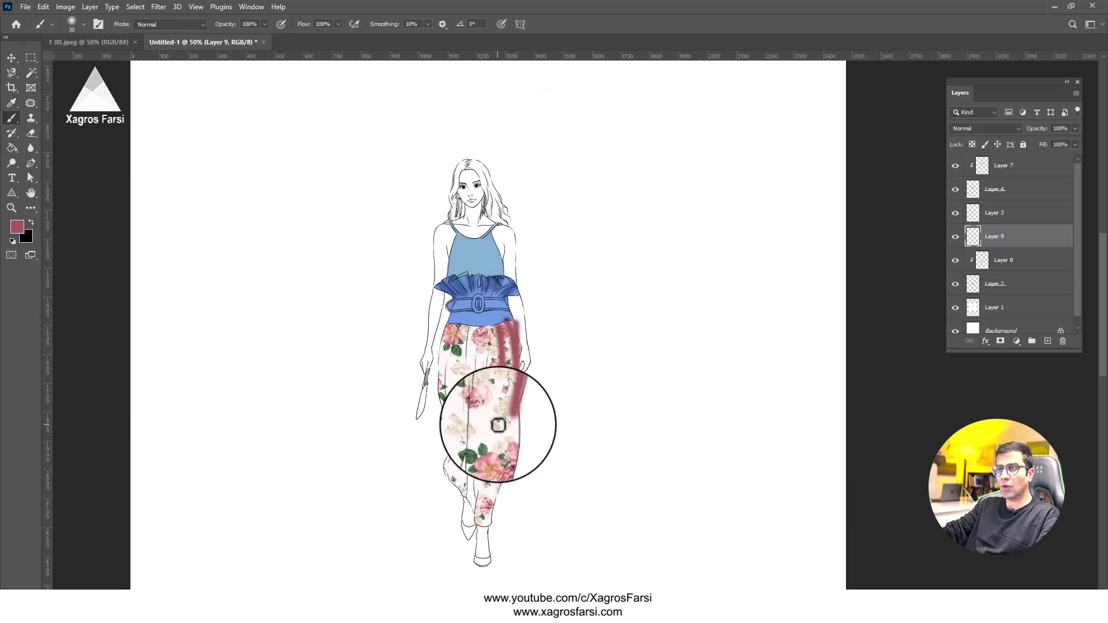
{"action": "left_click_drag", "start_coordinate": [453, 339], "coordinate": [470, 348]}
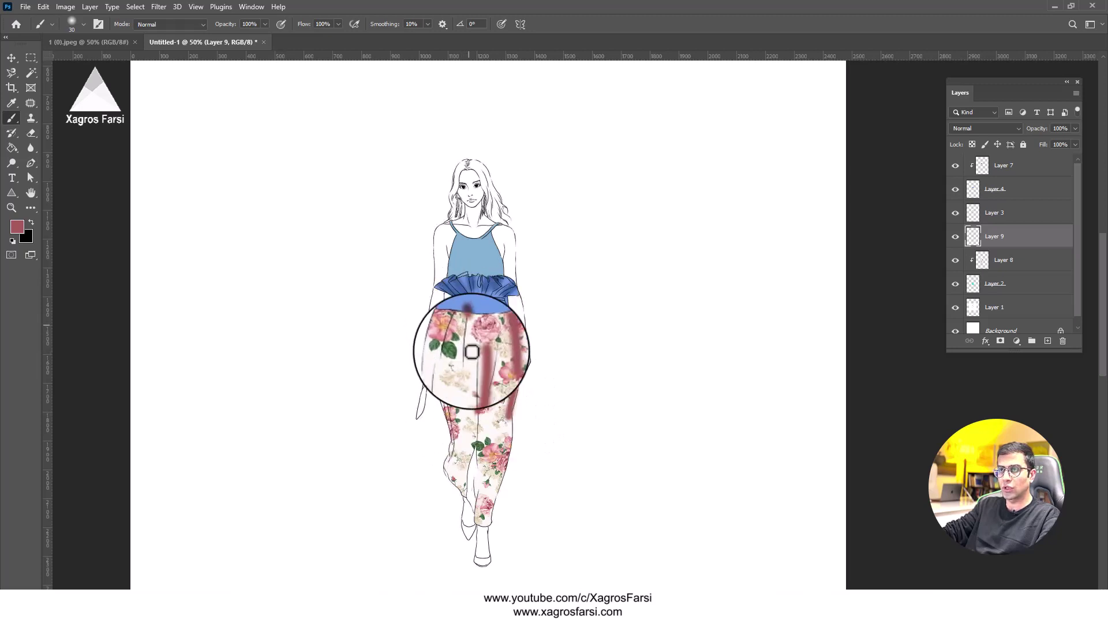
{"action": "mouse_move", "coordinate": [458, 301]}
{"action": "left_mouse_down"}
{"action": "mouse_move", "coordinate": [448, 372]}
{"action": "mouse_move", "coordinate": [434, 377]}
{"action": "mouse_move", "coordinate": [442, 419]}
{"action": "left_mouse_up"}
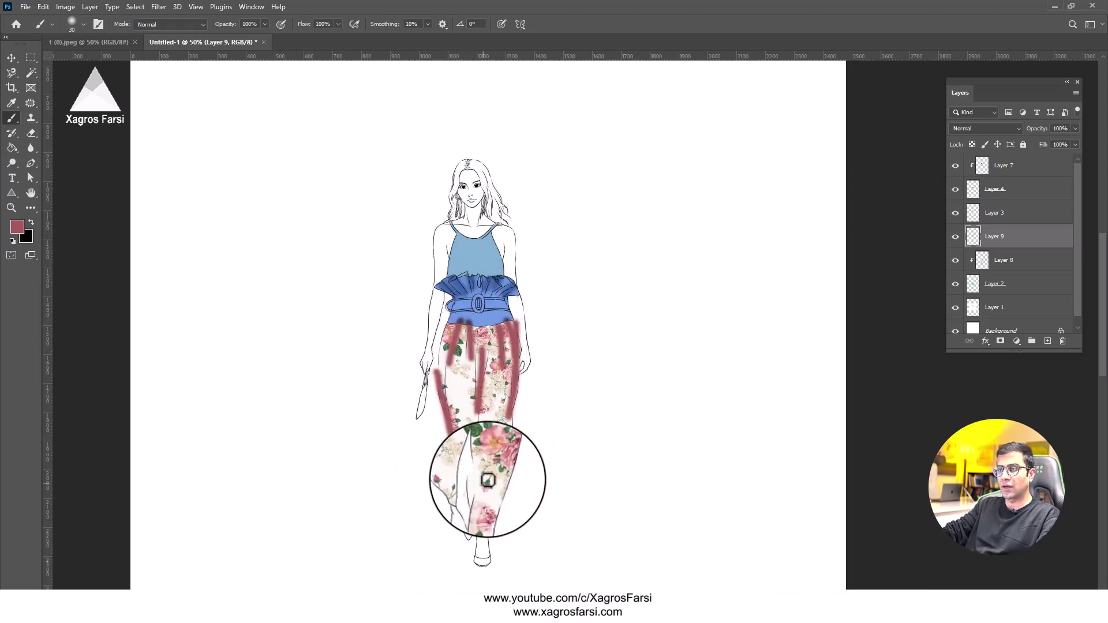
{"action": "mouse_move", "coordinate": [472, 470]}
{"action": "left_mouse_down"}
{"action": "mouse_move", "coordinate": [452, 491]}
{"action": "mouse_move", "coordinate": [443, 455]}
{"action": "mouse_move", "coordinate": [455, 506]}
{"action": "mouse_move", "coordinate": [501, 507]}
{"action": "mouse_move", "coordinate": [500, 475]}
{"action": "left_mouse_up"}
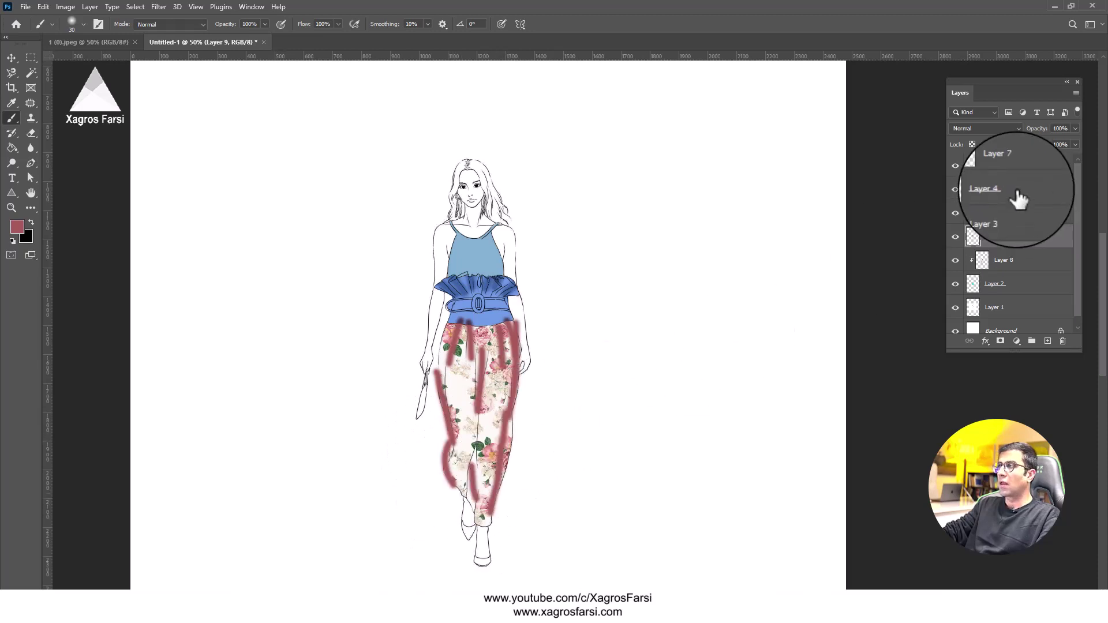
Step: Set the shadow layer to Multiply at 62% opacity and clip it to the trousers
{"action": "left_click", "coordinate": [985, 128]}
{"action": "left_click", "coordinate": [973, 174]}
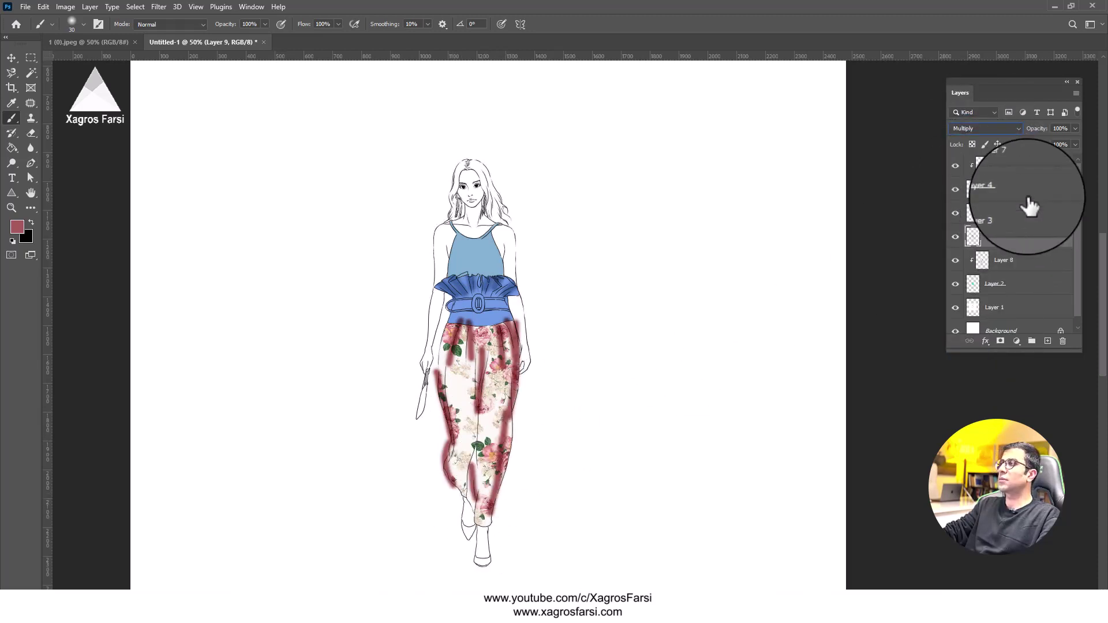
{"action": "right_click", "coordinate": [1011, 245]}
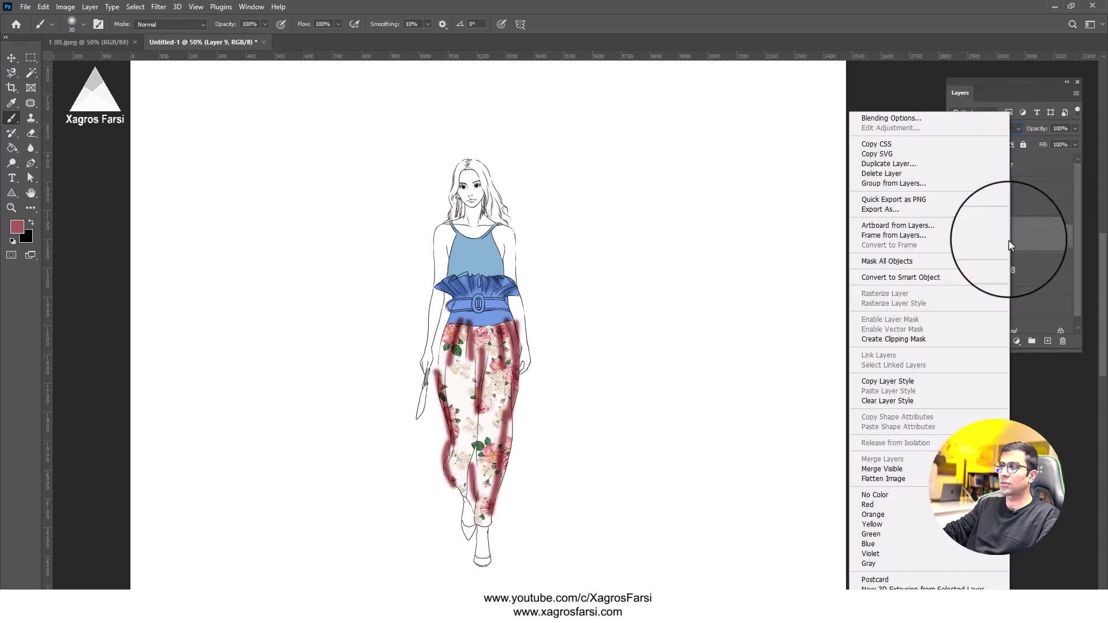
{"action": "left_click", "coordinate": [905, 339]}
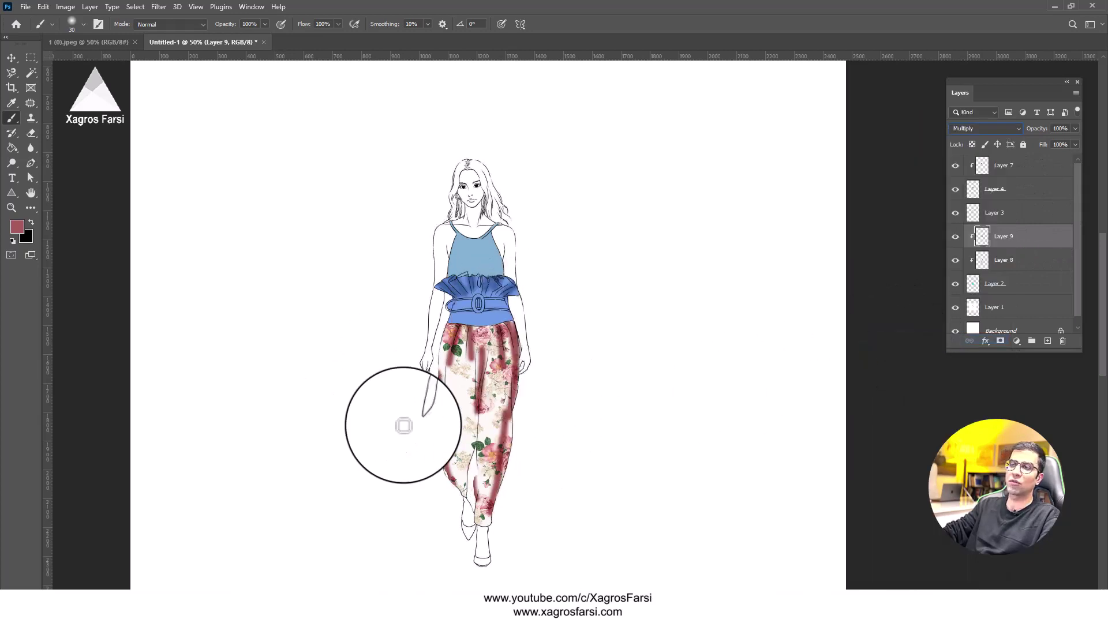
{"action": "left_click_drag", "start_coordinate": [1075, 131], "coordinate": [1054, 144]}
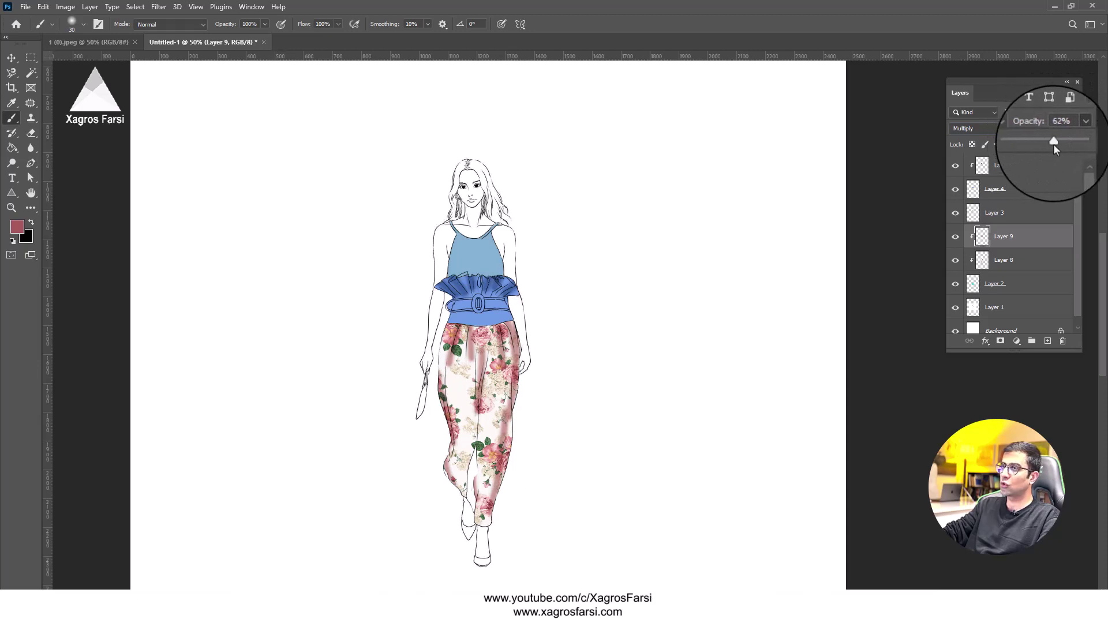
Step: Soften the shadow strokes with a 175 px soft eraser, then set the shadow layer's opacity to 80%
{"action": "left_click", "coordinate": [32, 131]}
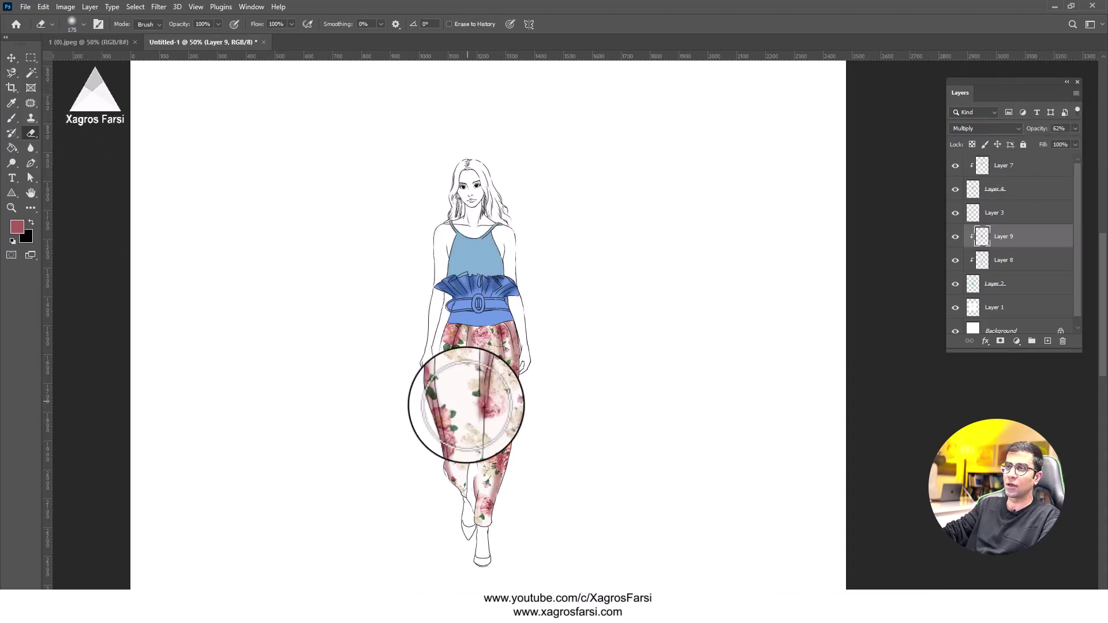
{"action": "mouse_move", "coordinate": [477, 356]}
{"action": "left_mouse_down"}
{"action": "mouse_move", "coordinate": [447, 390]}
{"action": "mouse_move", "coordinate": [475, 441]}
{"action": "mouse_move", "coordinate": [493, 412]}
{"action": "mouse_move", "coordinate": [499, 426]}
{"action": "mouse_move", "coordinate": [530, 423]}
{"action": "mouse_move", "coordinate": [534, 444]}
{"action": "mouse_move", "coordinate": [481, 484]}
{"action": "left_mouse_up"}
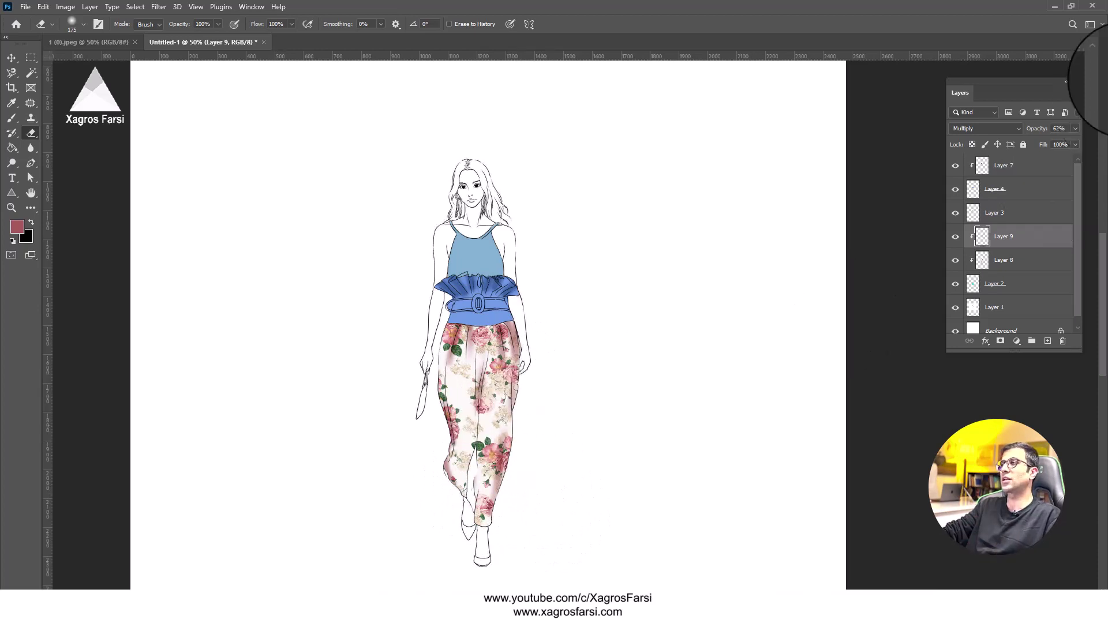
{"action": "left_click", "coordinate": [1076, 129]}
{"action": "left_click_drag", "start_coordinate": [1062, 142], "coordinate": [1064, 142]}
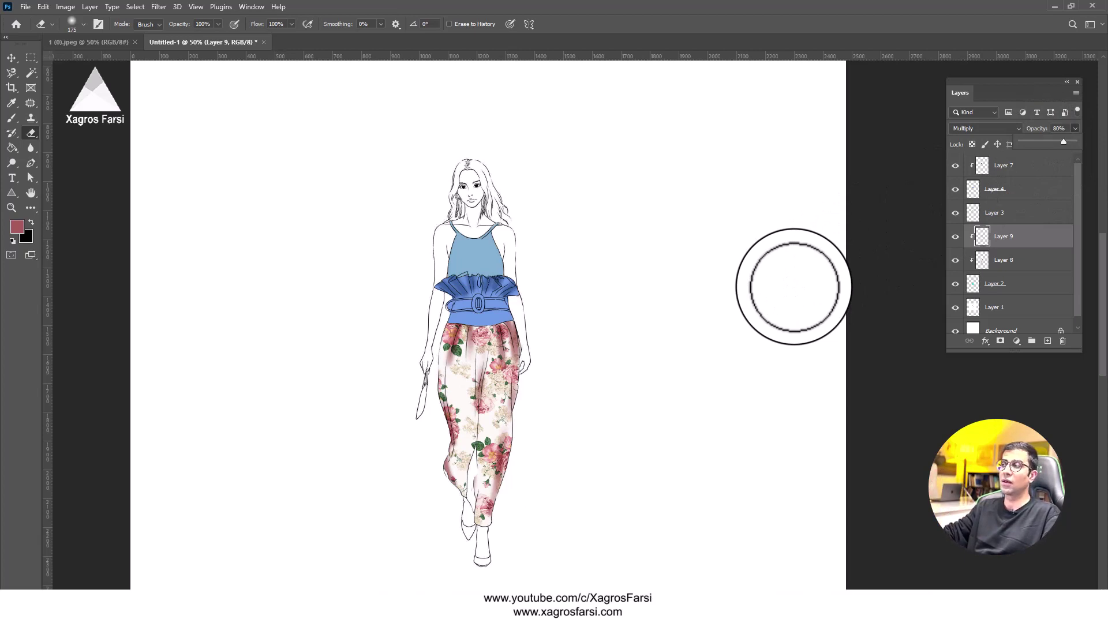
Step: Create a new A4 document, 210 x 297 mm at 300 ppi
{"action": "left_click", "coordinate": [10, 58]}
{"action": "scroll", "coordinate": [673, 261], "scroll_direction": "down", "scroll_amount": 2}
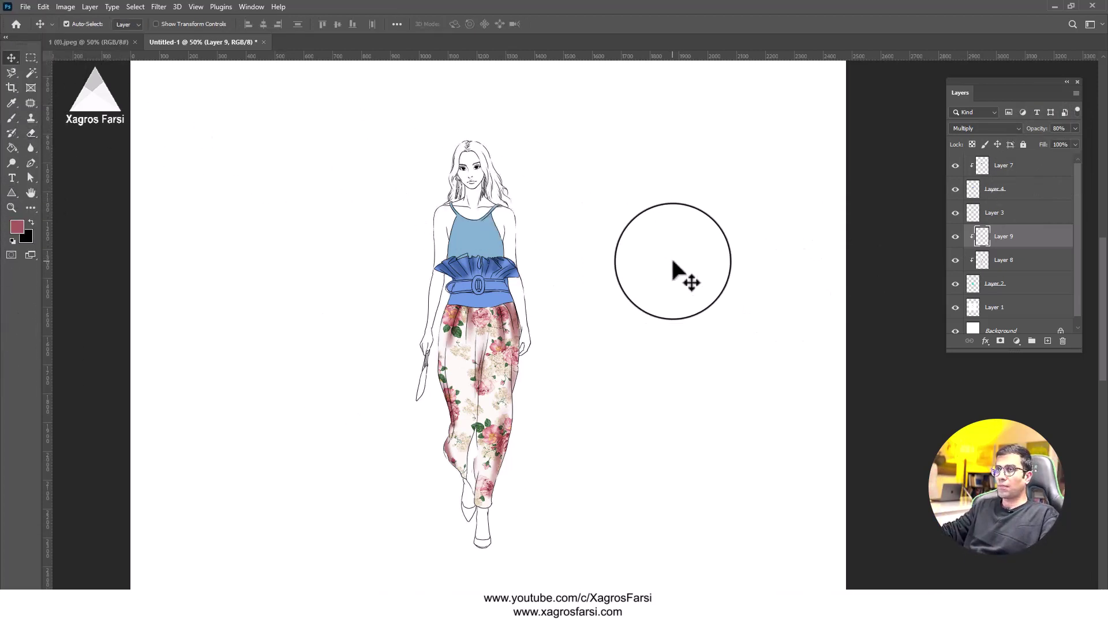
{"action": "left_click", "coordinate": [26, 7]}
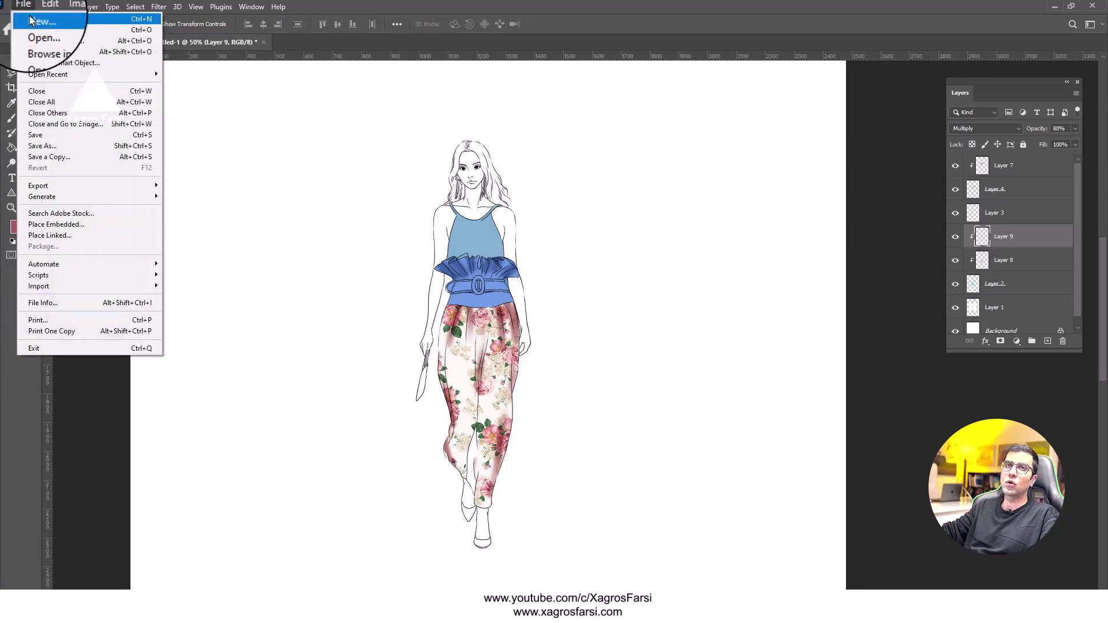
{"action": "left_click", "coordinate": [30, 16]}
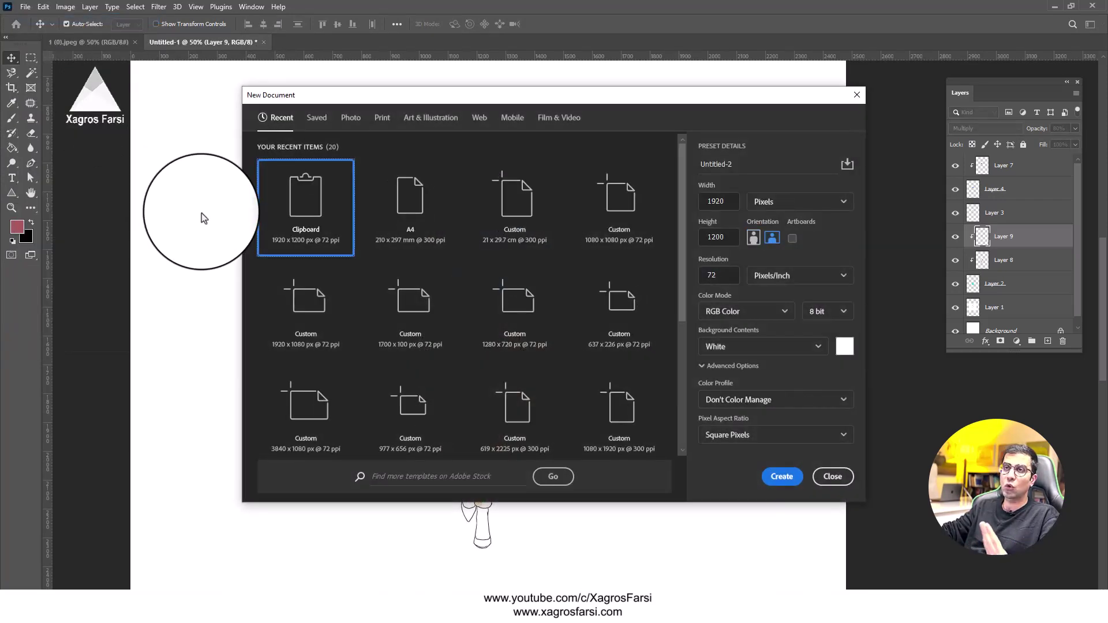
{"action": "left_click", "coordinate": [414, 242]}
{"action": "left_click", "coordinate": [779, 477]}
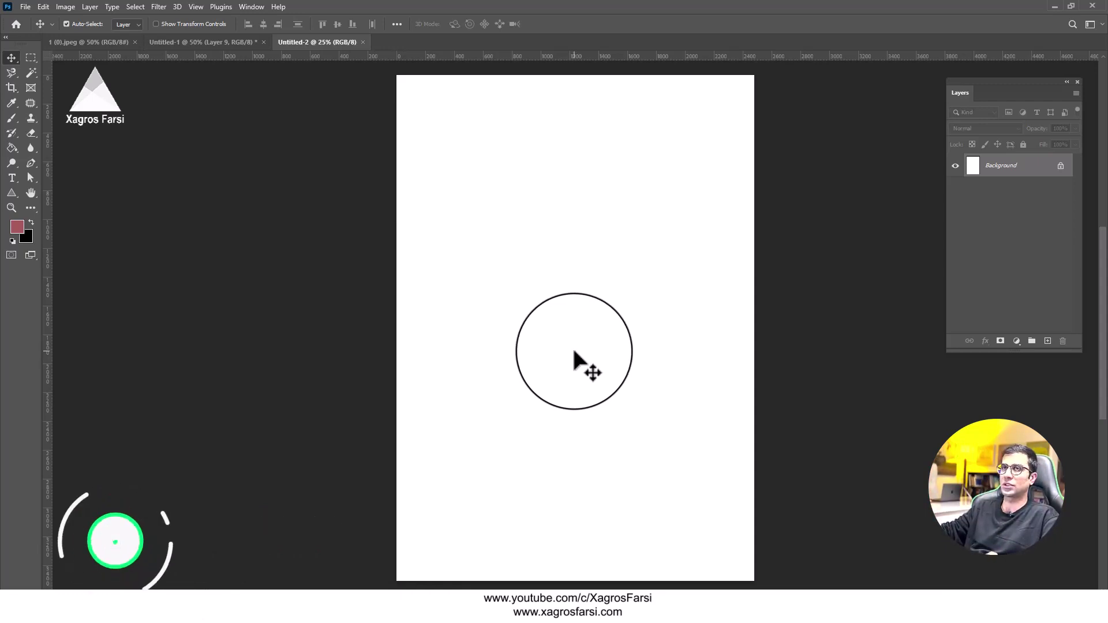
Step: Select a square about 216 px wide near the page's upper-left corner, fill it with dusty red on a new layer and deselect
{"action": "left_click", "coordinate": [30, 58]}
{"action": "left_click_drag", "start_coordinate": [436, 107], "coordinate": [485, 184]}
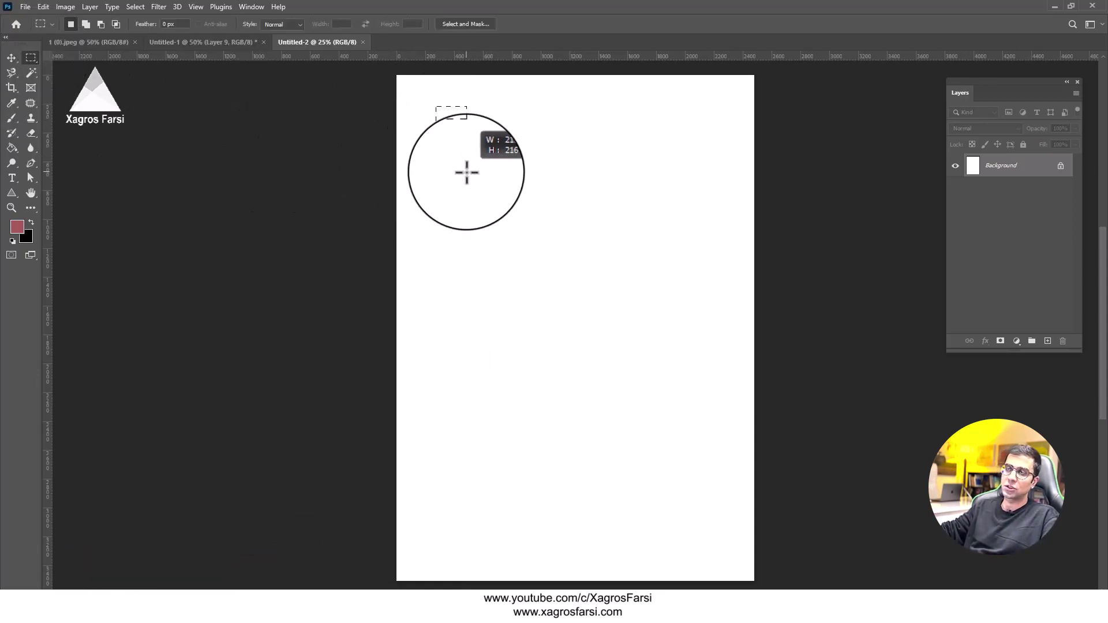
{"action": "left_click", "coordinate": [1049, 343]}
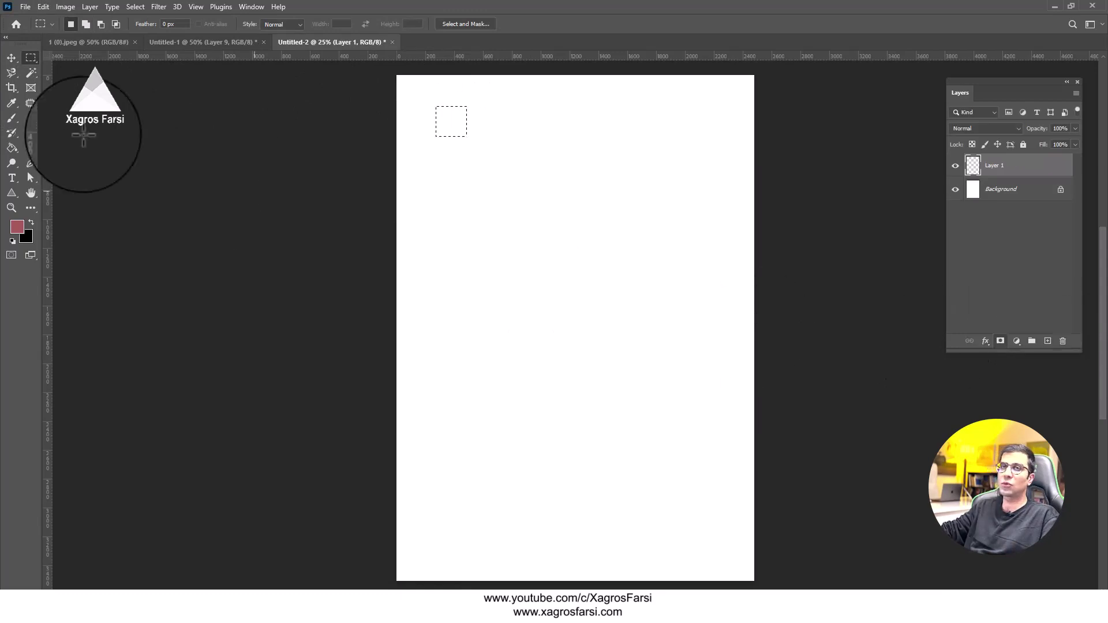
{"action": "left_click", "coordinate": [11, 148]}
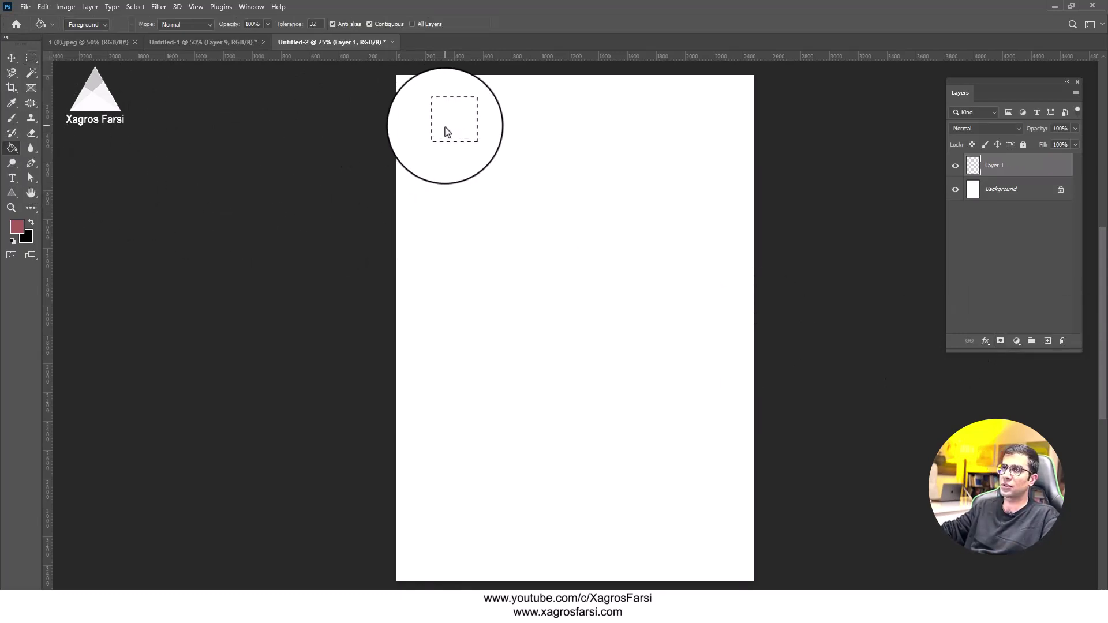
{"action": "key", "text": "ctrl+d"}
{"action": "left_click", "coordinate": [11, 59]}
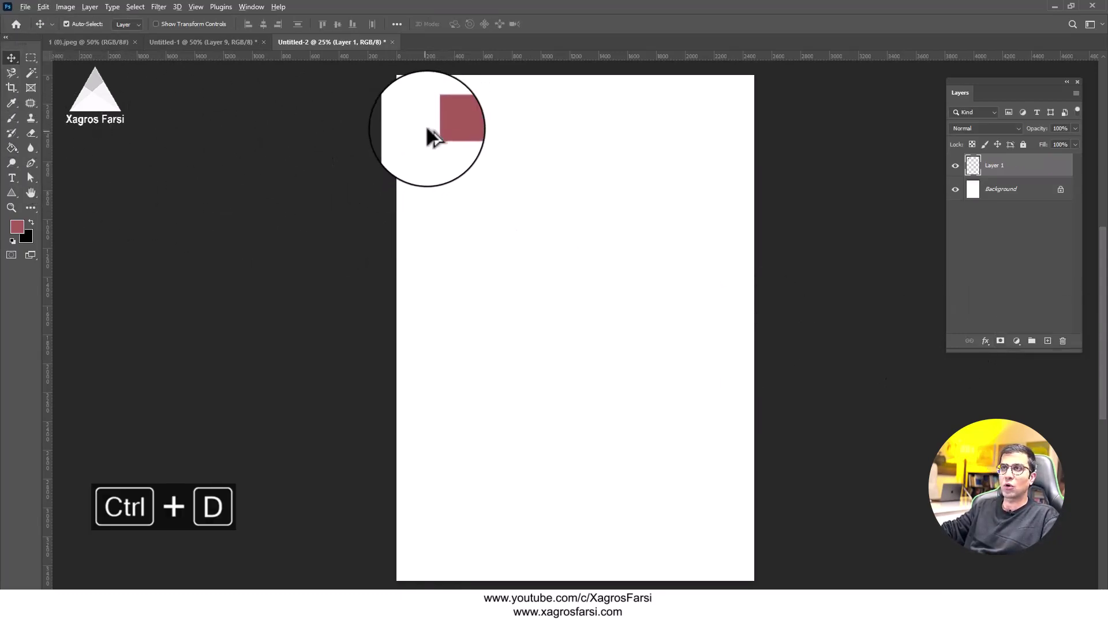
Step: Duplicate the red square into an evenly spaced row of four across the top of the page
{"action": "left_click_drag", "start_coordinate": [510, 140], "coordinate": [475, 142]}
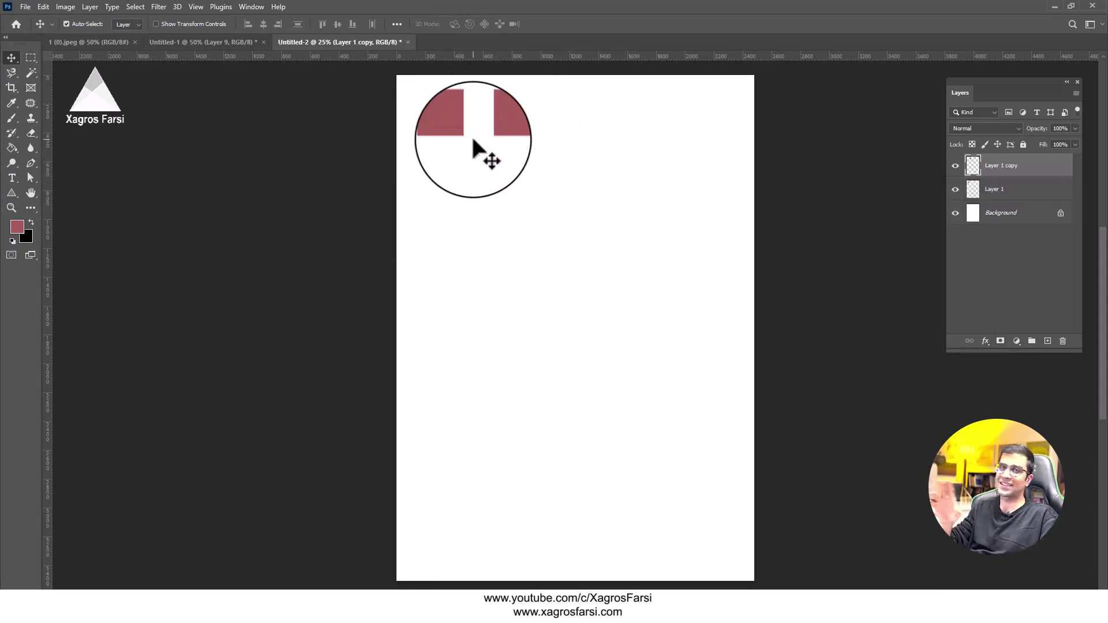
{"action": "key", "text": "ctrl+z"}
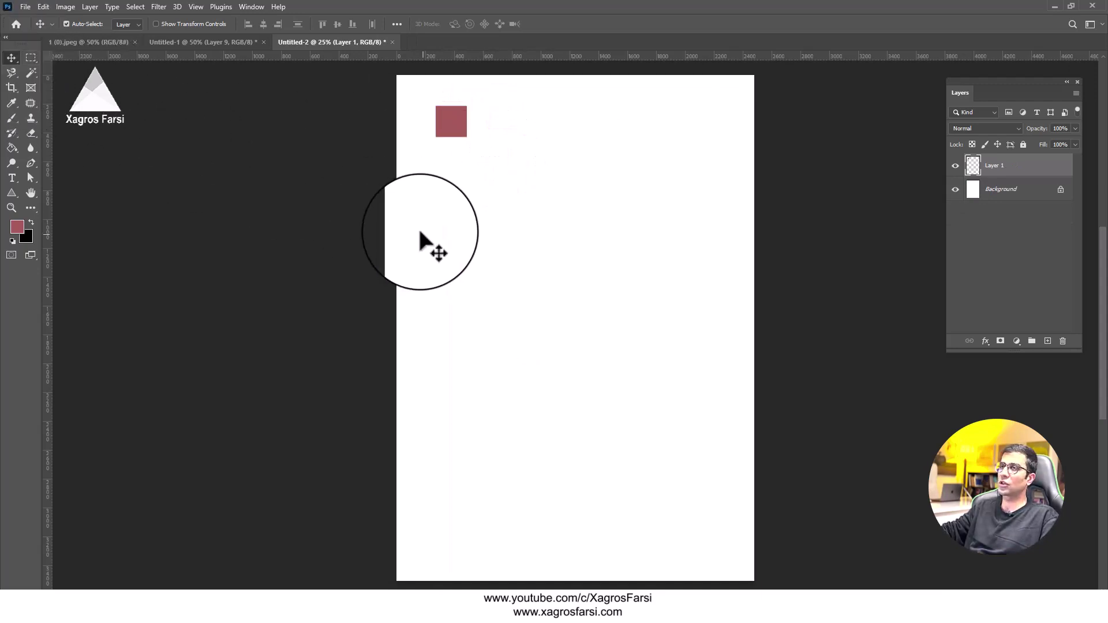
{"action": "left_click_drag", "start_coordinate": [449, 126], "coordinate": [508, 128]}
{"action": "left_click_drag", "start_coordinate": [530, 178], "coordinate": [572, 126]}
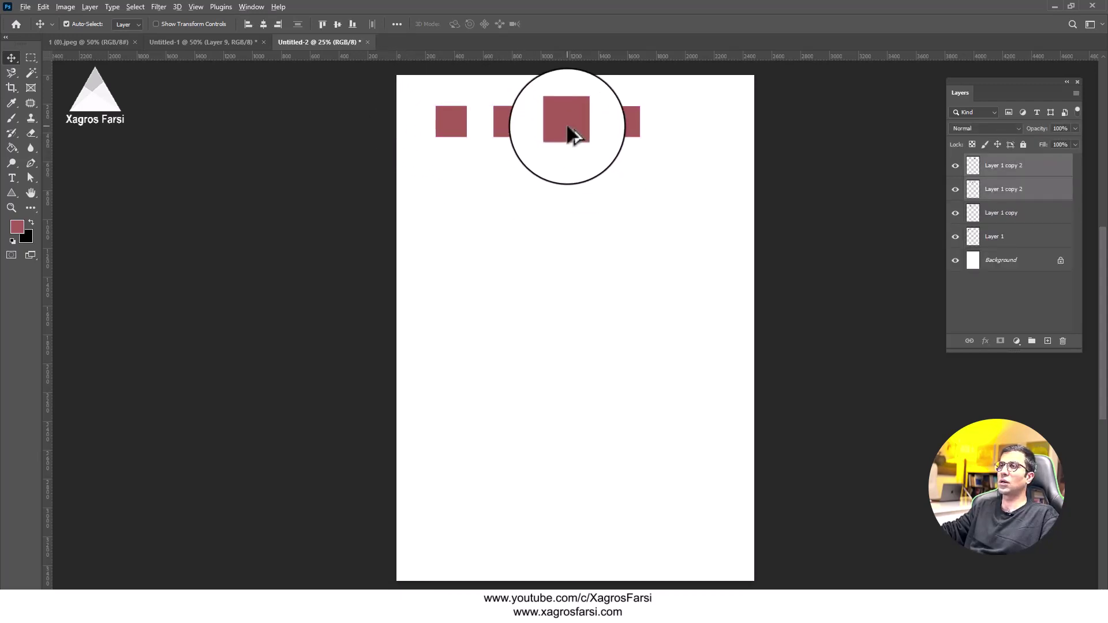
{"action": "left_click_drag", "start_coordinate": [676, 169], "coordinate": [515, 192]}
{"action": "key", "text": "ctrl+z"}
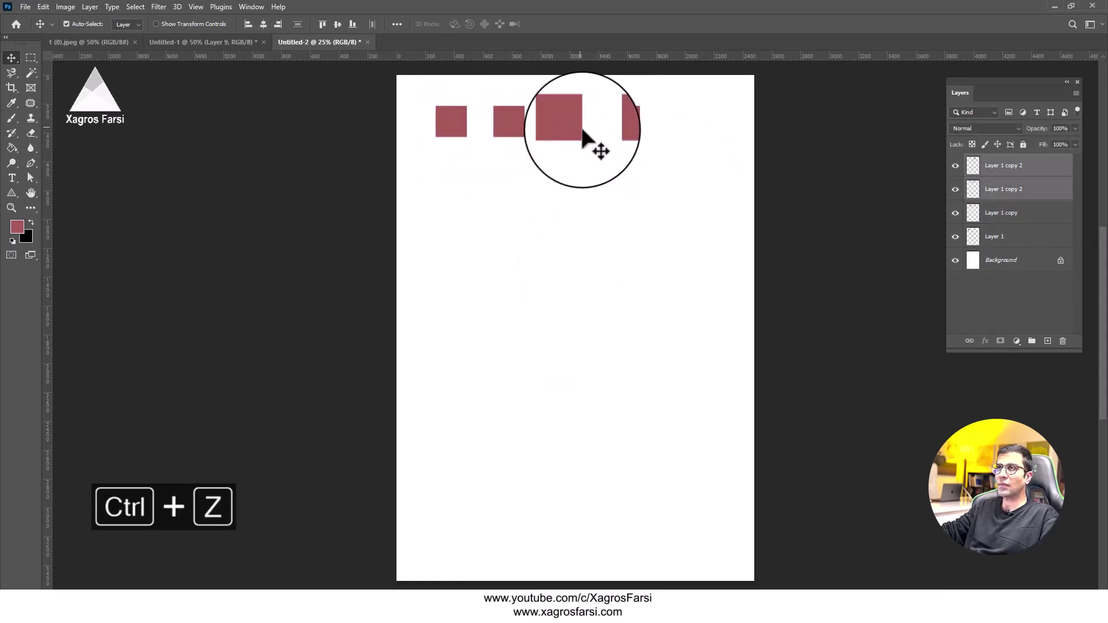
Step: Duplicate two squares to make a row of six, then align their vertical centers and distribute them evenly across the page
{"action": "left_click_drag", "start_coordinate": [579, 134], "coordinate": [664, 130]}
{"action": "left_click", "coordinate": [609, 189]}
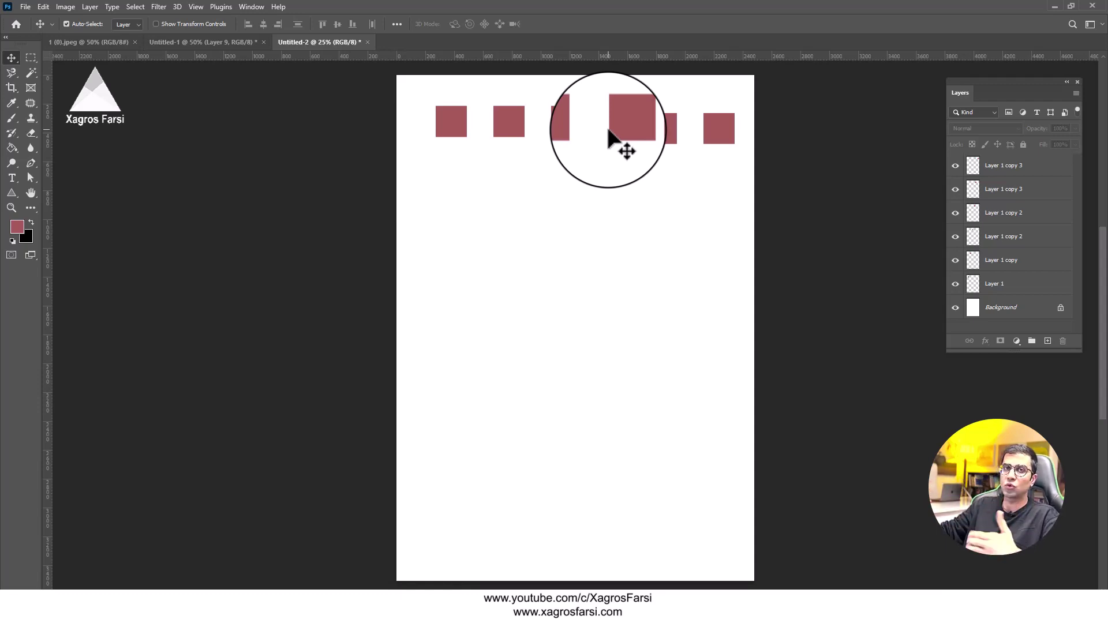
{"action": "left_click_drag", "start_coordinate": [761, 217], "coordinate": [390, 105]}
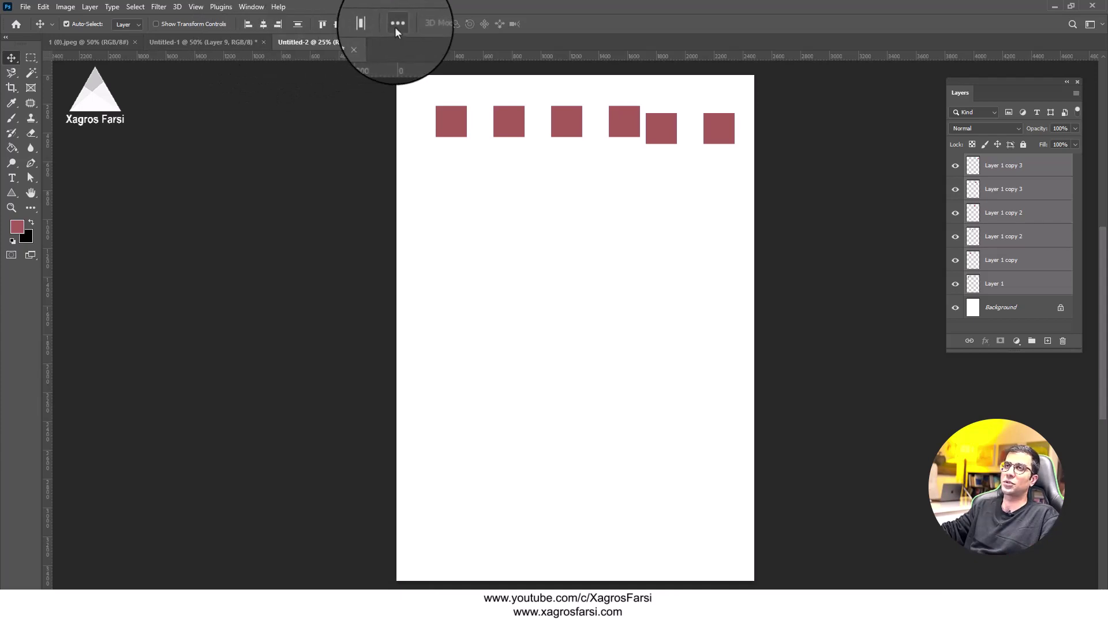
{"action": "left_click", "coordinate": [336, 27]}
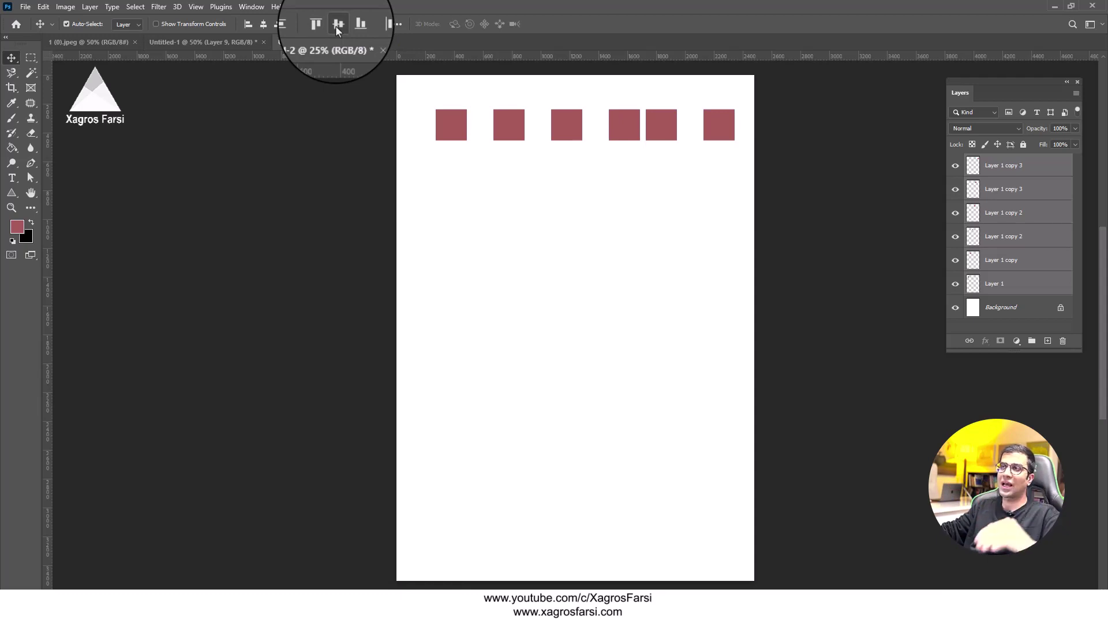
{"action": "left_click", "coordinate": [397, 25]}
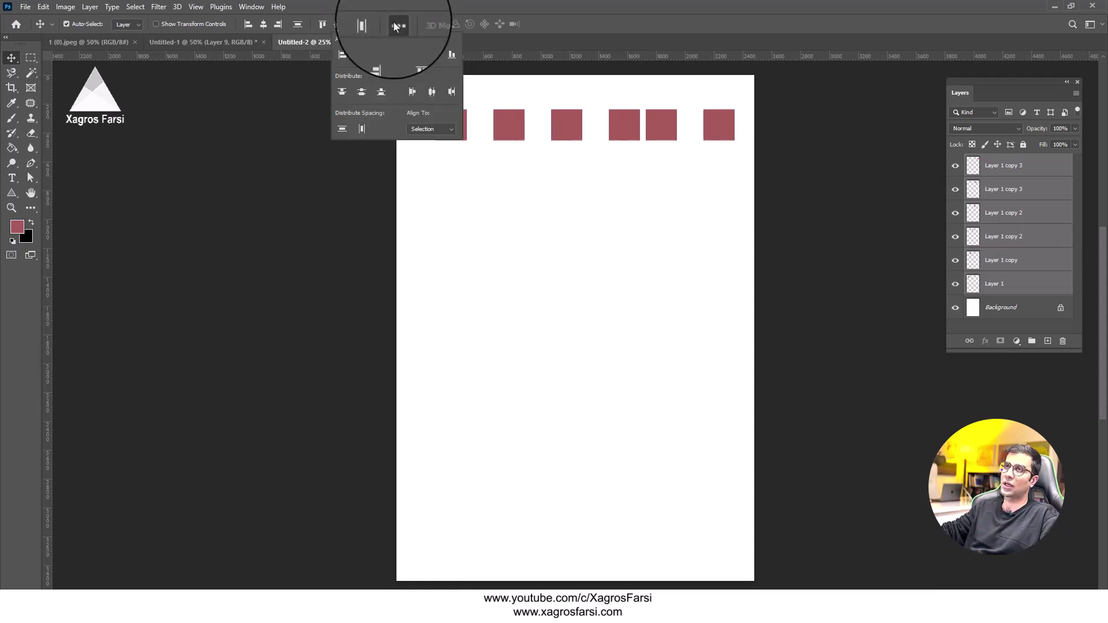
{"action": "left_click", "coordinate": [430, 94]}
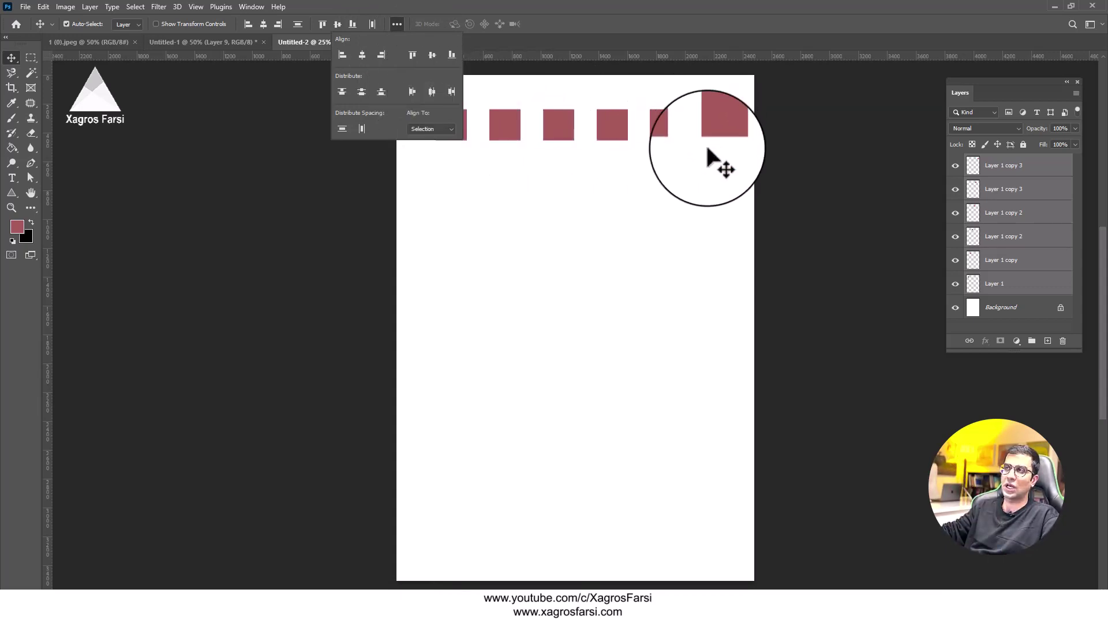
{"action": "left_click", "coordinate": [658, 184]}
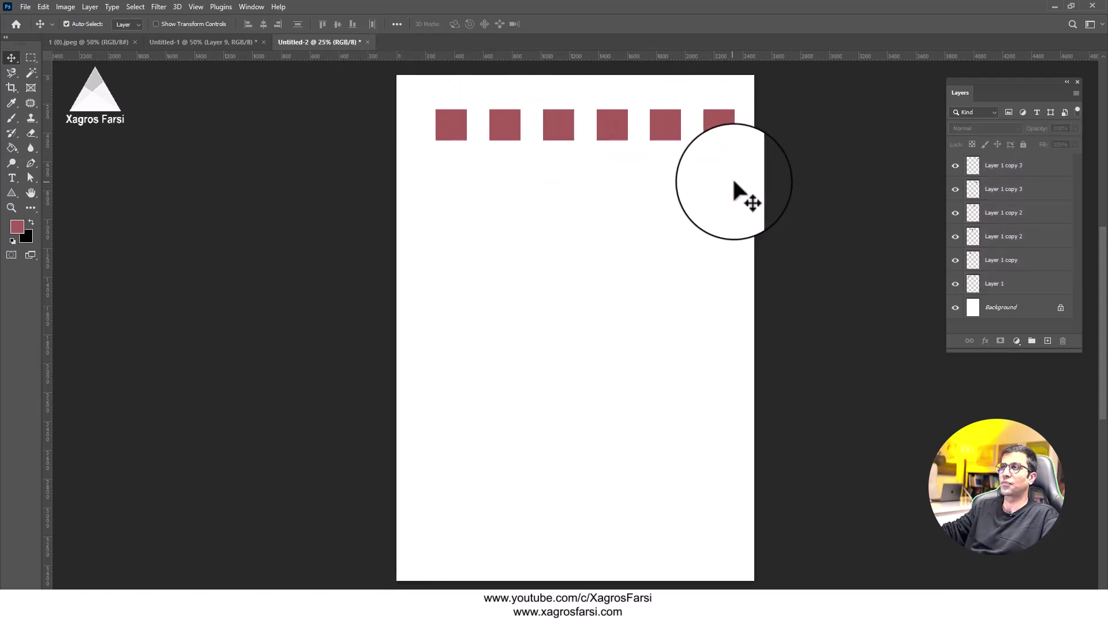
Step: Duplicate the row of squares down the page to build a grid of eight rows of six squares
{"action": "left_click_drag", "start_coordinate": [767, 186], "coordinate": [465, 183]}
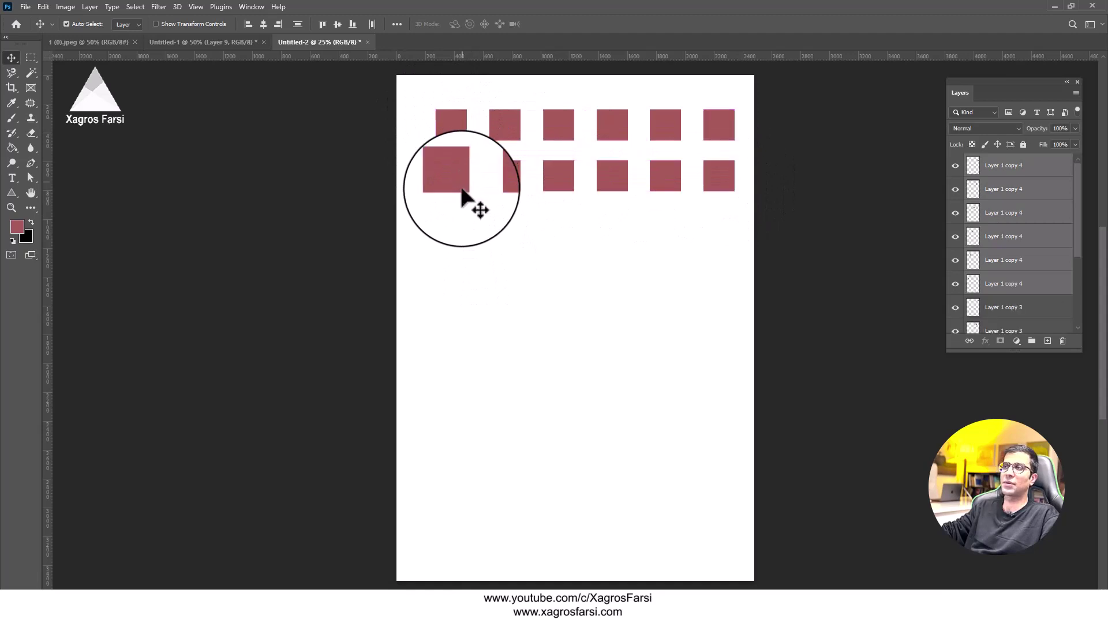
{"action": "left_click_drag", "start_coordinate": [782, 248], "coordinate": [460, 230]}
{"action": "left_click_drag", "start_coordinate": [755, 428], "coordinate": [421, 141]}
{"action": "left_click_drag", "start_coordinate": [825, 352], "coordinate": [394, 93]}
{"action": "left_click_drag", "start_coordinate": [456, 138], "coordinate": [469, 338]}
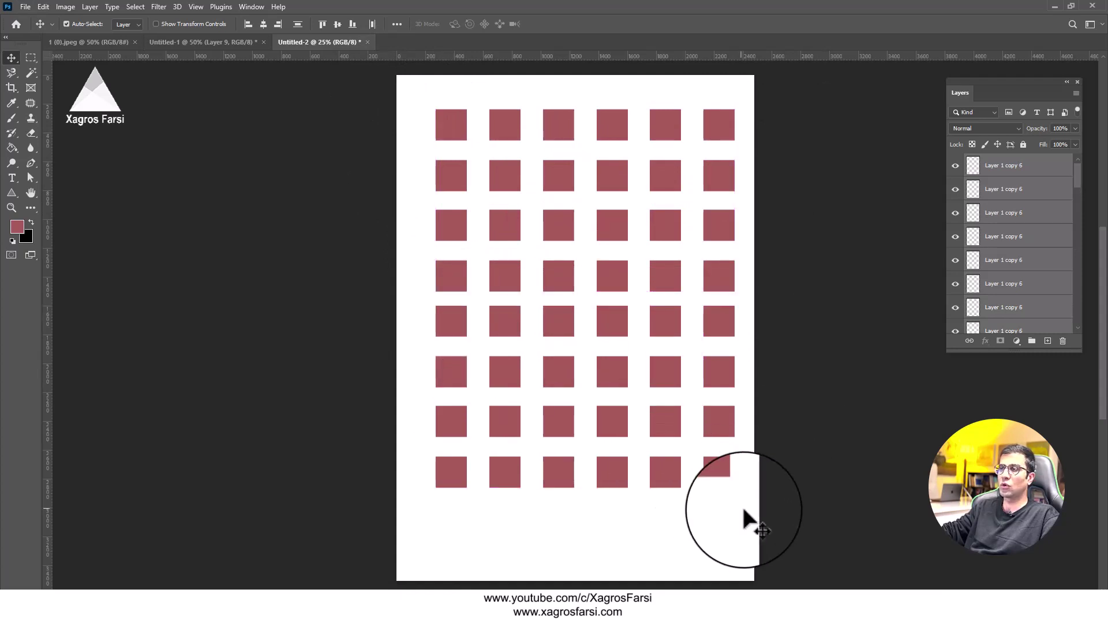
Step: Move the whole grid of squares slightly toward the page's upper-left corner and scale it down to about 43%
{"action": "left_click_drag", "start_coordinate": [777, 494], "coordinate": [442, 124]}
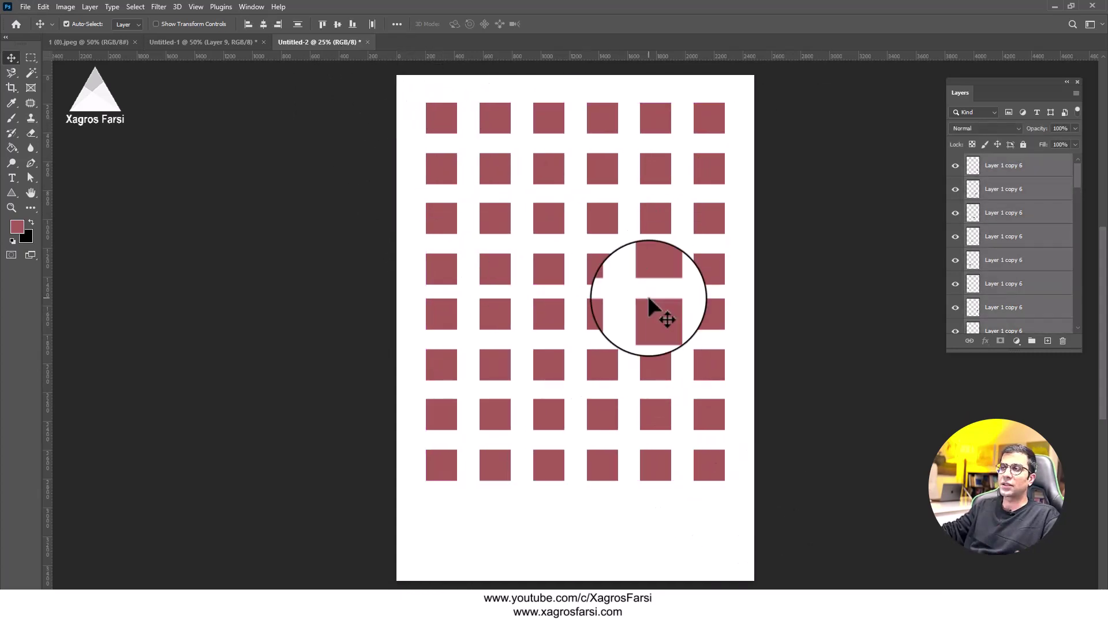
{"action": "key", "text": "ctrl+t"}
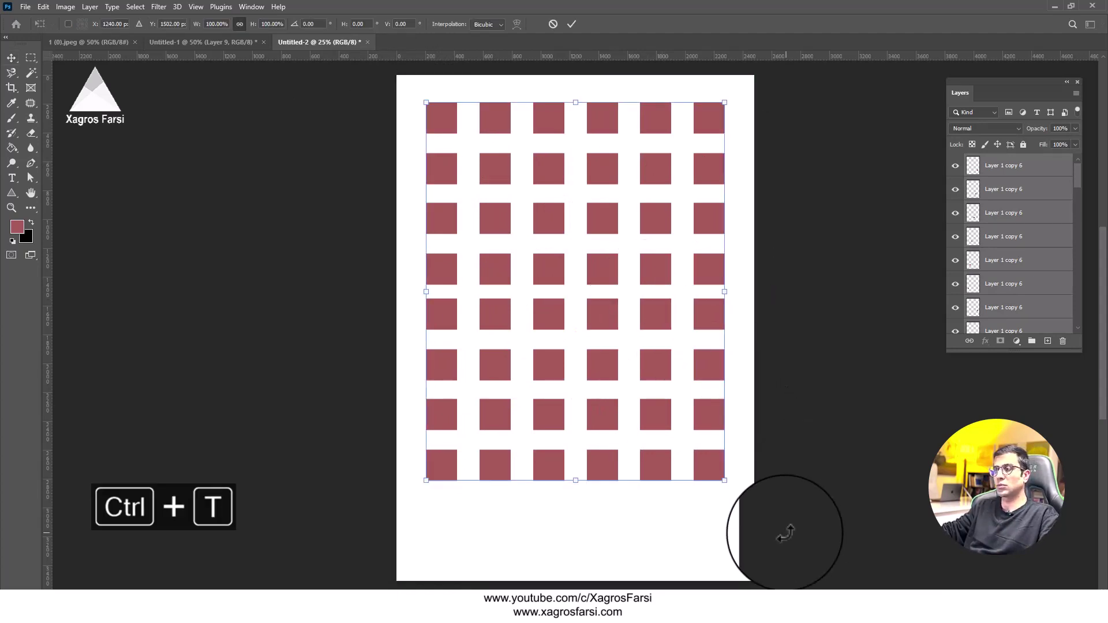
{"action": "left_click_drag", "start_coordinate": [725, 481], "coordinate": [534, 280]}
{"action": "left_click", "coordinate": [572, 24]}
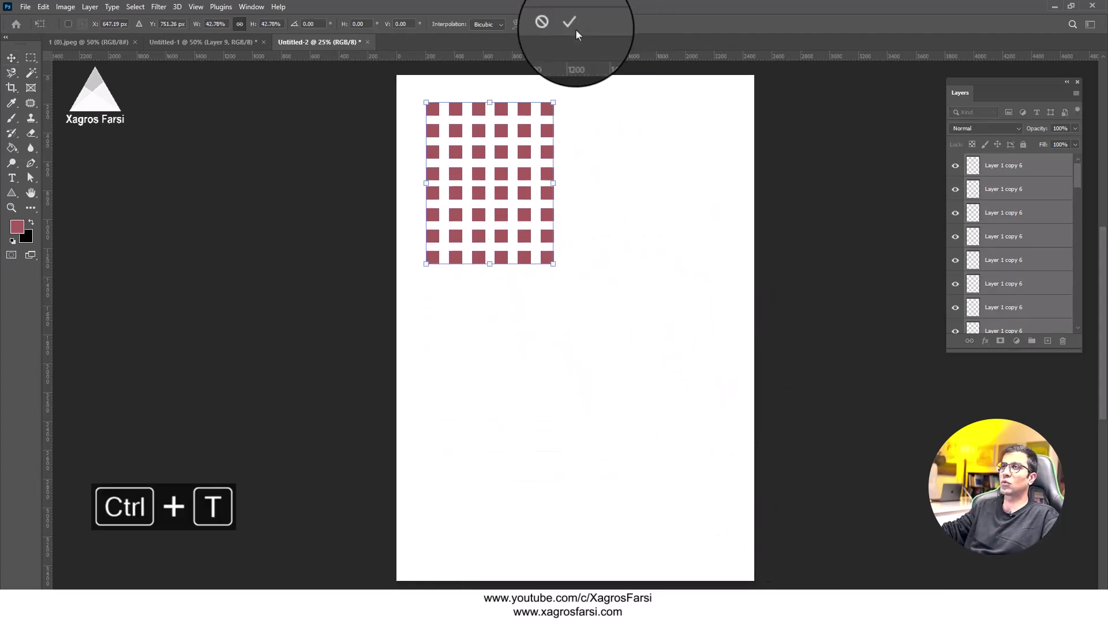
Step: Duplicate the scaled grid beside and below itself to form a larger grid of 12 columns and 16 rows
{"action": "left_click_drag", "start_coordinate": [527, 124], "coordinate": [664, 148]}
{"action": "left_click_drag", "start_coordinate": [708, 299], "coordinate": [479, 289]}
{"action": "left_click_drag", "start_coordinate": [750, 488], "coordinate": [382, 105]}
{"action": "left_click", "coordinate": [742, 508]}
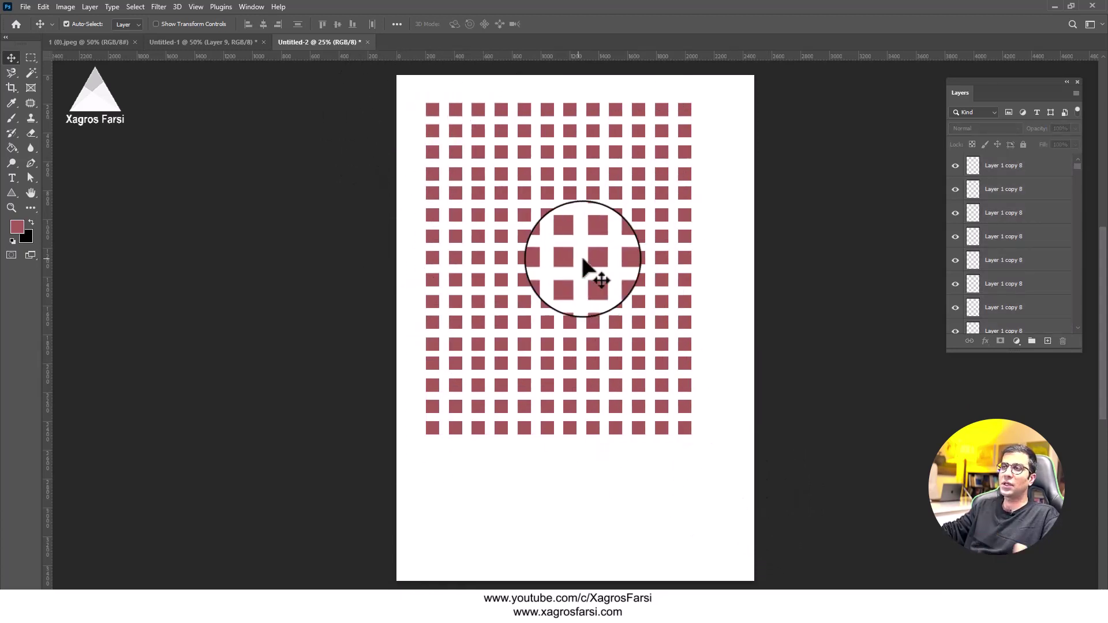
Step: Merge all the square layers into one and move the merged pattern into the Untitled-1 fashion illustration
{"action": "left_click_drag", "start_coordinate": [783, 509], "coordinate": [408, 101]}
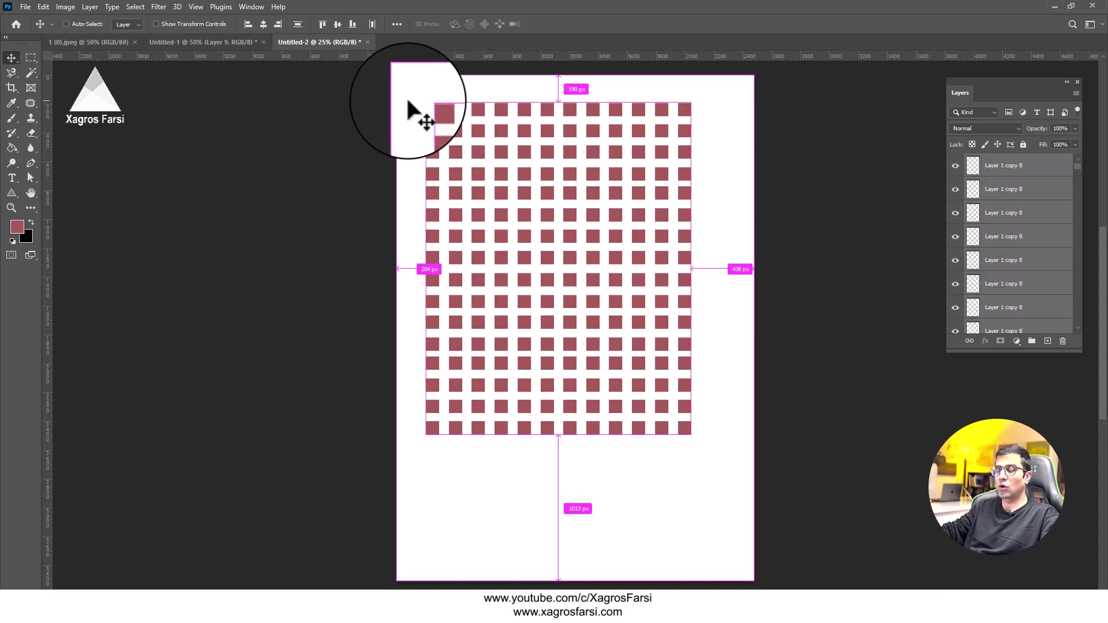
{"action": "key", "text": "ctrl+e"}
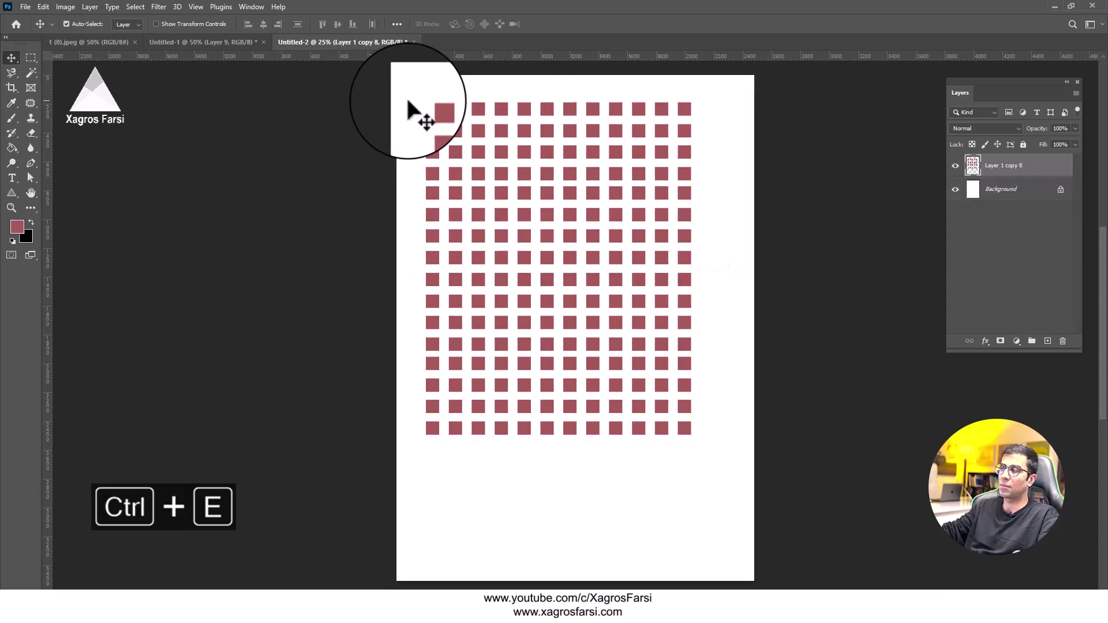
{"action": "left_click_drag", "start_coordinate": [579, 148], "coordinate": [599, 188]}
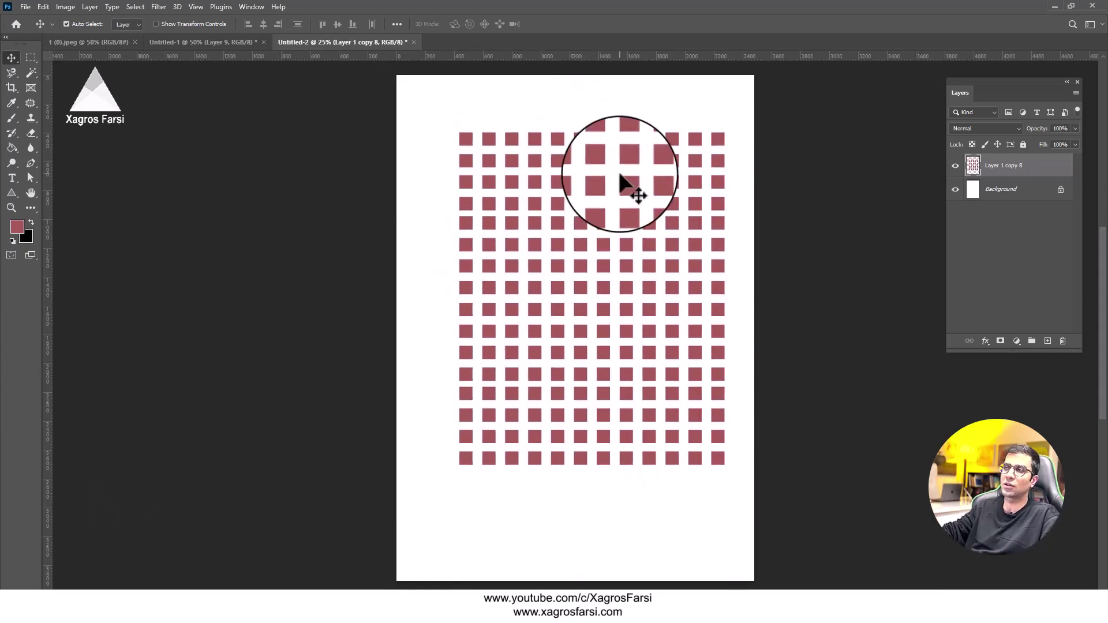
{"action": "left_click_drag", "start_coordinate": [604, 198], "coordinate": [688, 256]}
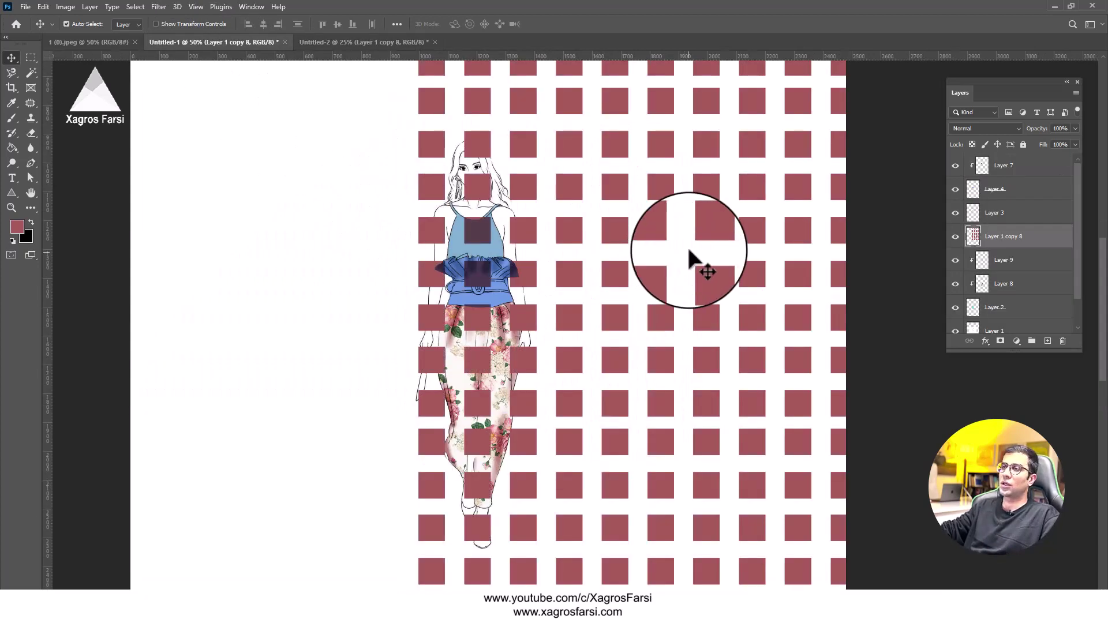
Step: Scale the square pattern to about 32% and position it over the figure's trousers
{"action": "key", "text": "ctrl+t"}
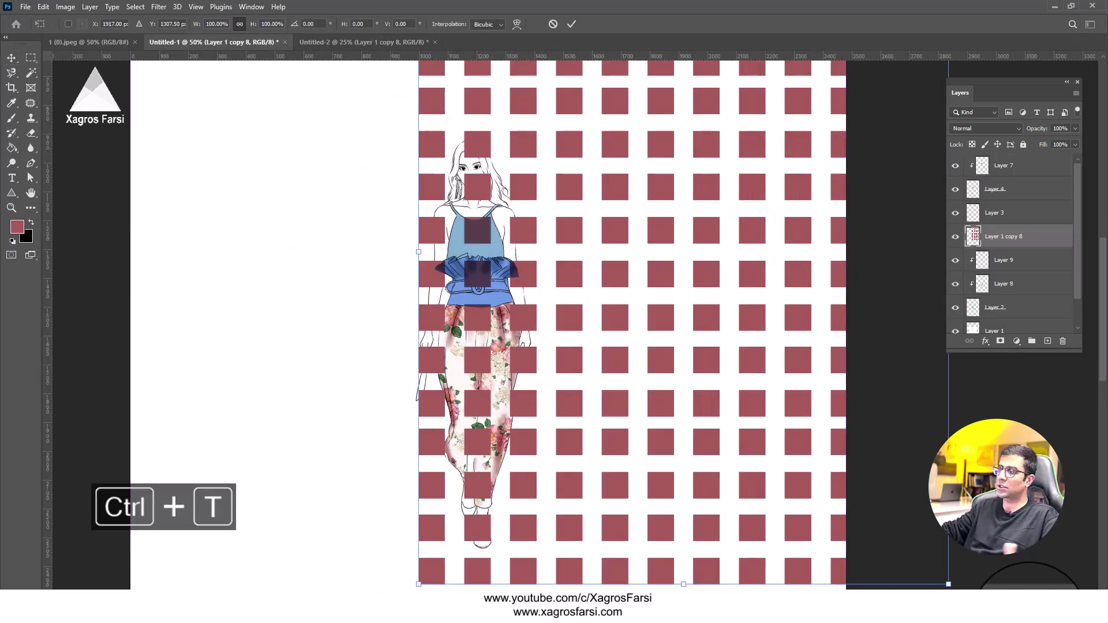
{"action": "left_click_drag", "start_coordinate": [947, 583], "coordinate": [583, 496]}
{"action": "mouse_move", "coordinate": [527, 440]}
{"action": "left_mouse_down"}
{"action": "mouse_move", "coordinate": [514, 432]}
{"action": "mouse_move", "coordinate": [515, 444]}
{"action": "left_mouse_up"}
{"action": "left_click_drag", "start_coordinate": [560, 504], "coordinate": [570, 515]}
{"action": "left_click_drag", "start_coordinate": [540, 471], "coordinate": [531, 473]}
{"action": "key", "text": "ctrl+v"}
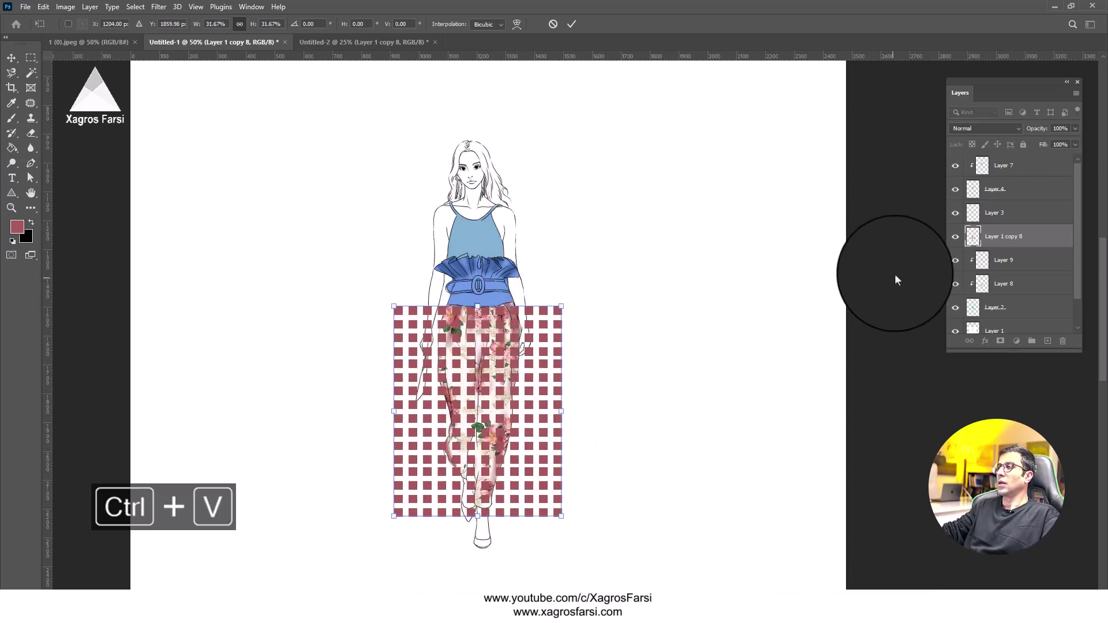
{"action": "left_click", "coordinate": [572, 25]}
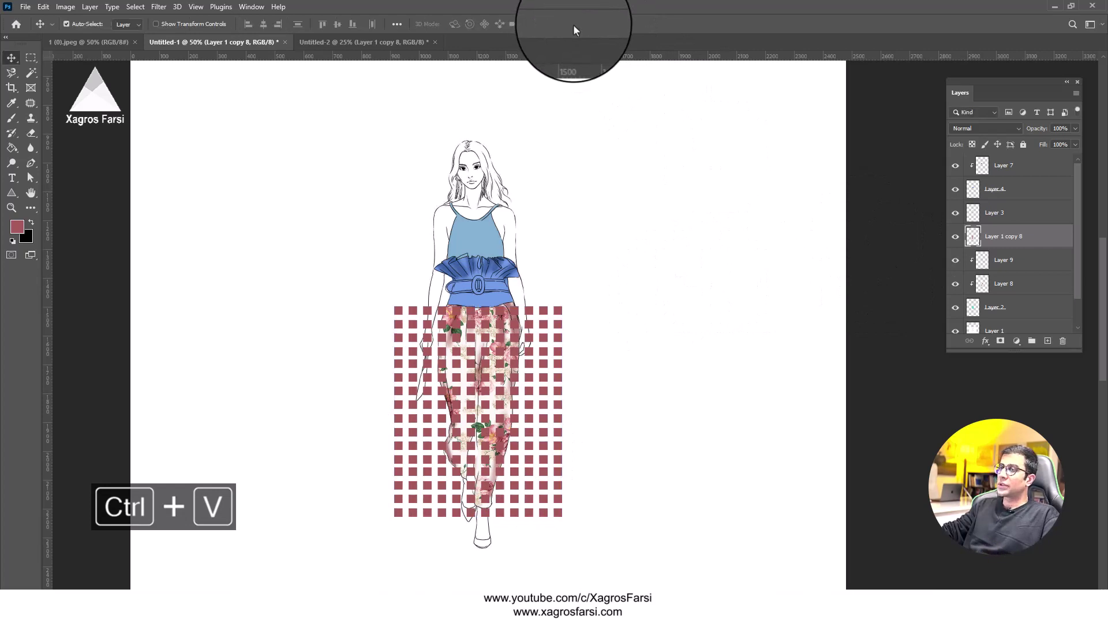
Step: Clip the square pattern to the trousers and place it directly above Layer 2, with Layers 8 and 9 hidden
{"action": "right_click", "coordinate": [1030, 245]}
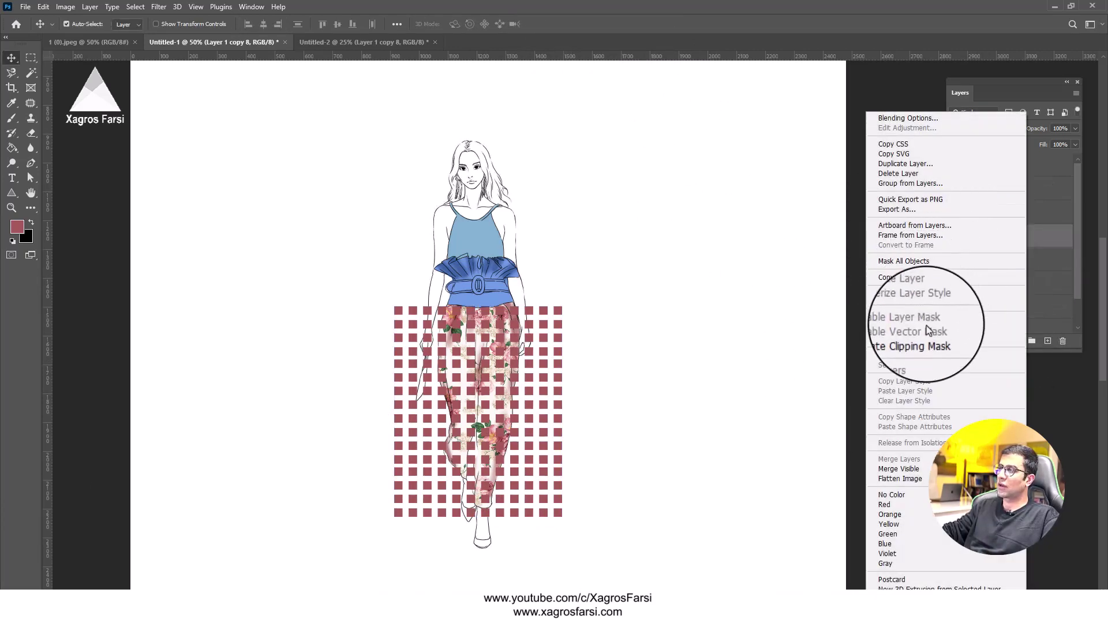
{"action": "left_click", "coordinate": [928, 341]}
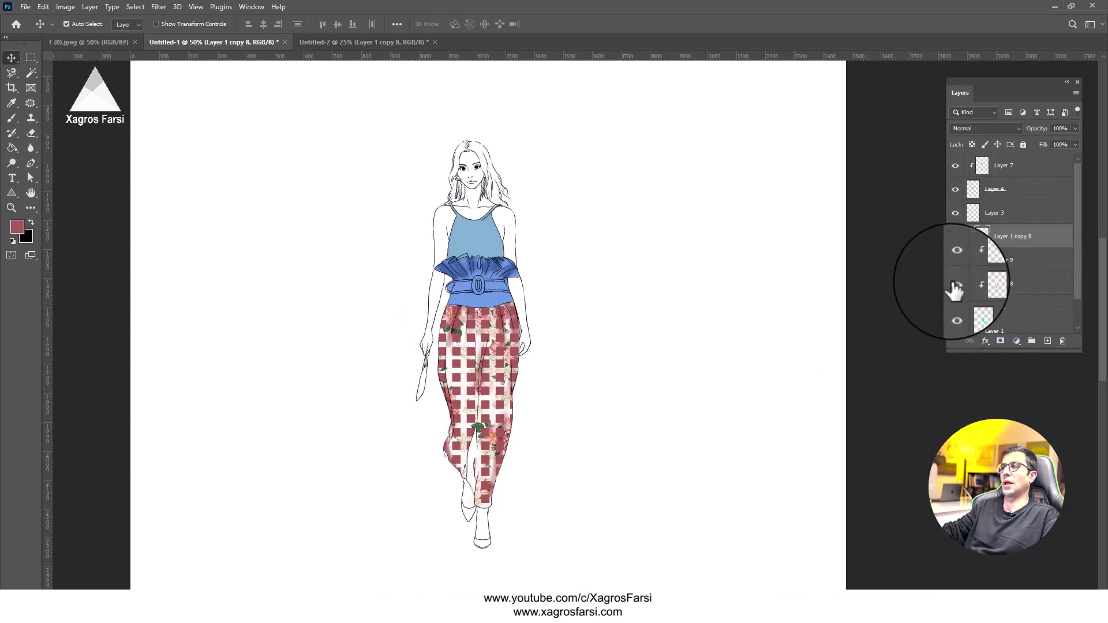
{"action": "left_click", "coordinate": [960, 267]}
{"action": "left_click_drag", "start_coordinate": [1007, 238], "coordinate": [1014, 298]}
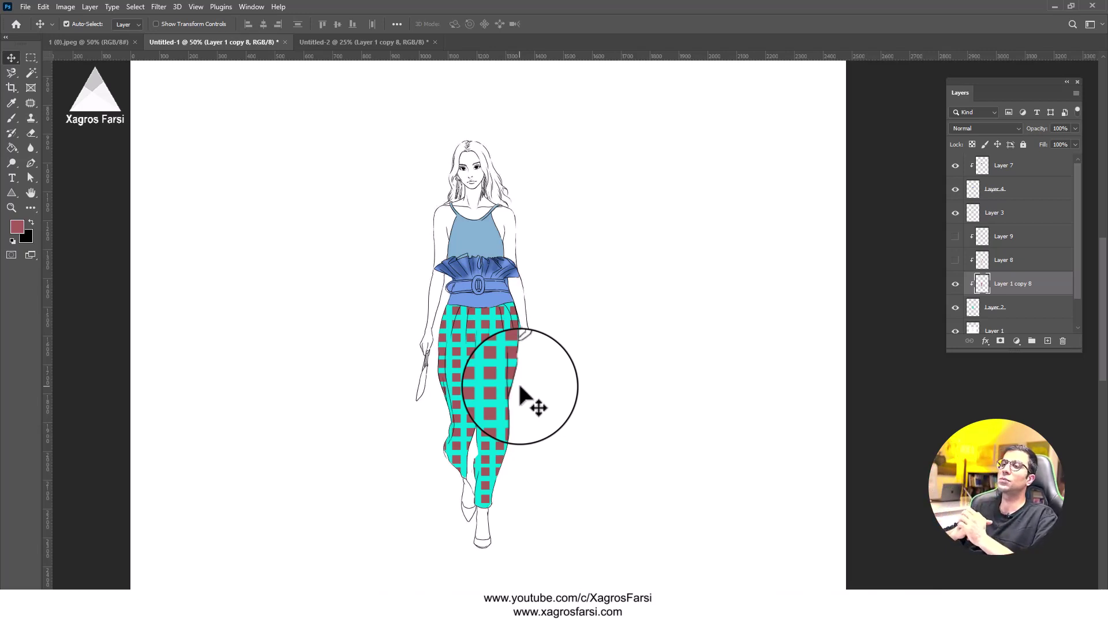
Step: Release the pattern layer's clipping mask and start a Warp transform on the square pattern
{"action": "right_click", "coordinate": [969, 286]}
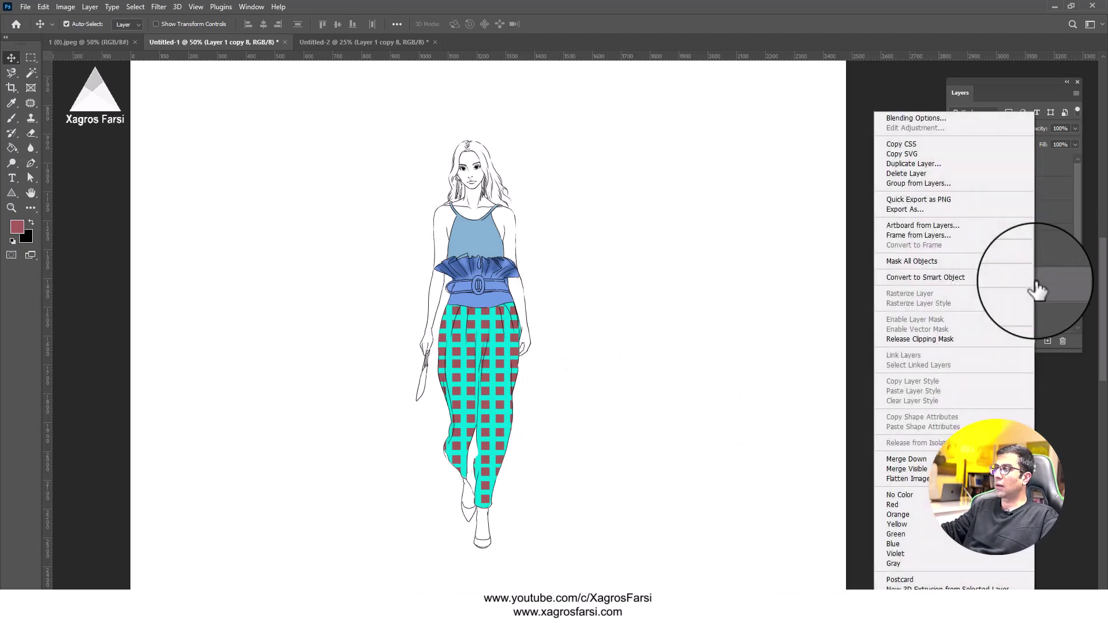
{"action": "left_click", "coordinate": [952, 339]}
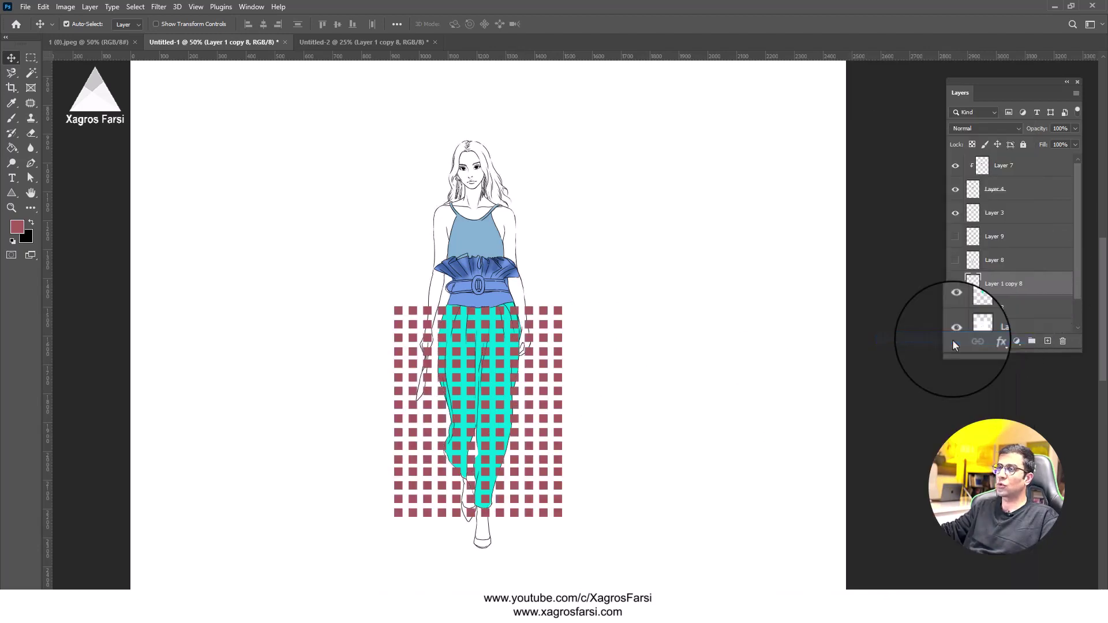
{"action": "key", "text": "ctrl"}
{"action": "key", "text": "ctrl+t"}
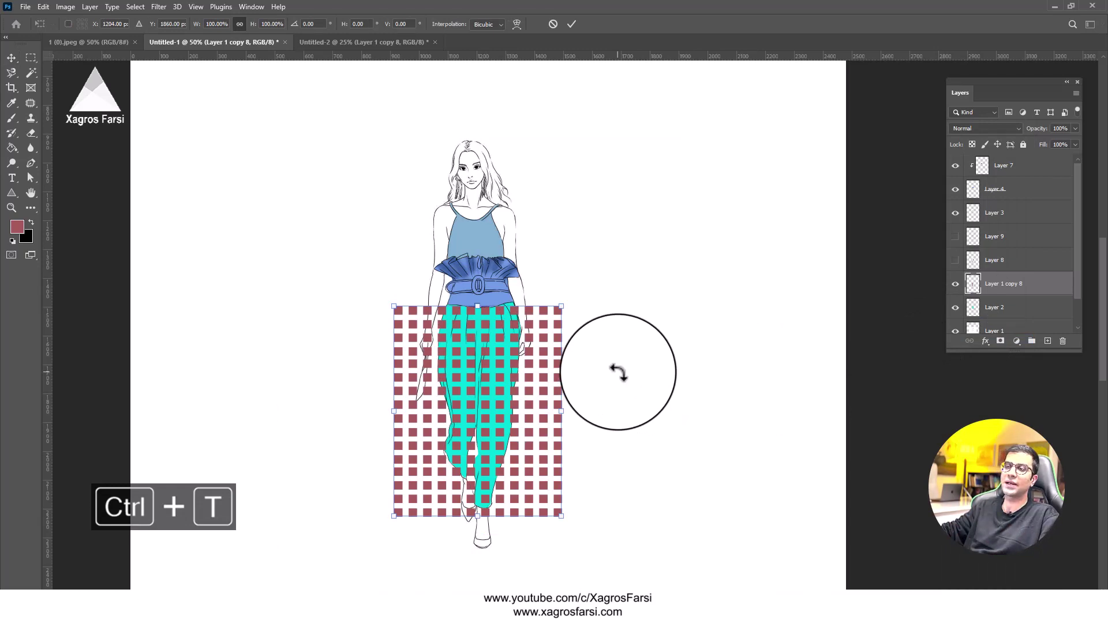
{"action": "right_click", "coordinate": [534, 350]}
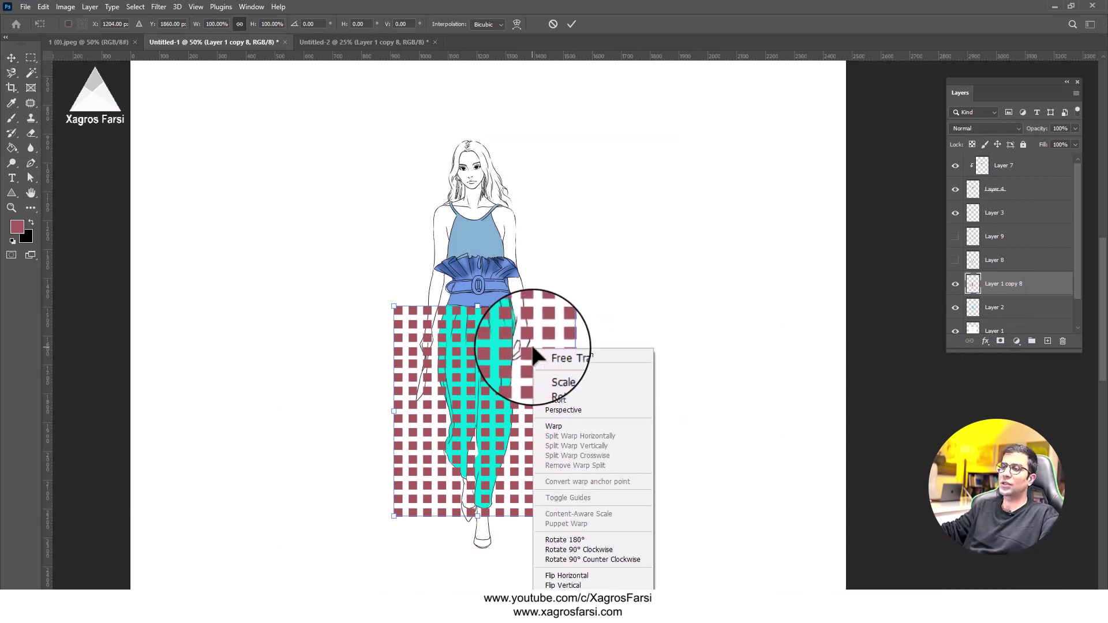
{"action": "left_click", "coordinate": [575, 428]}
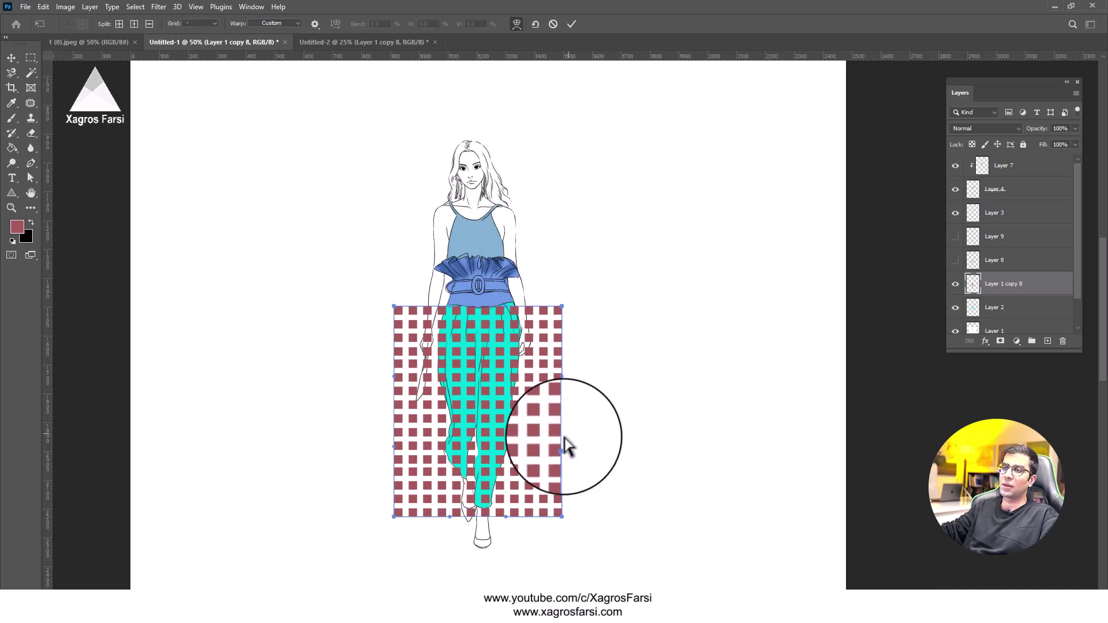
Step: Split the warp grid crosswise at several points over the hips, knees and lower legs of the trousers
{"action": "key", "text": "alt"}
{"action": "left_click", "coordinate": [520, 347]}
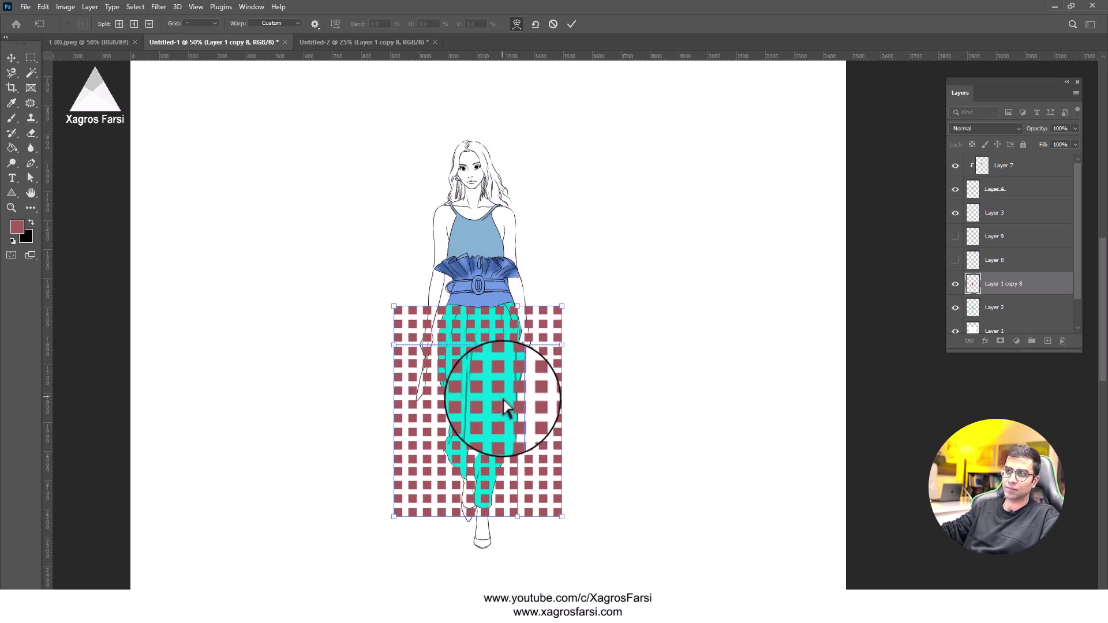
{"action": "left_click", "coordinate": [461, 423]}
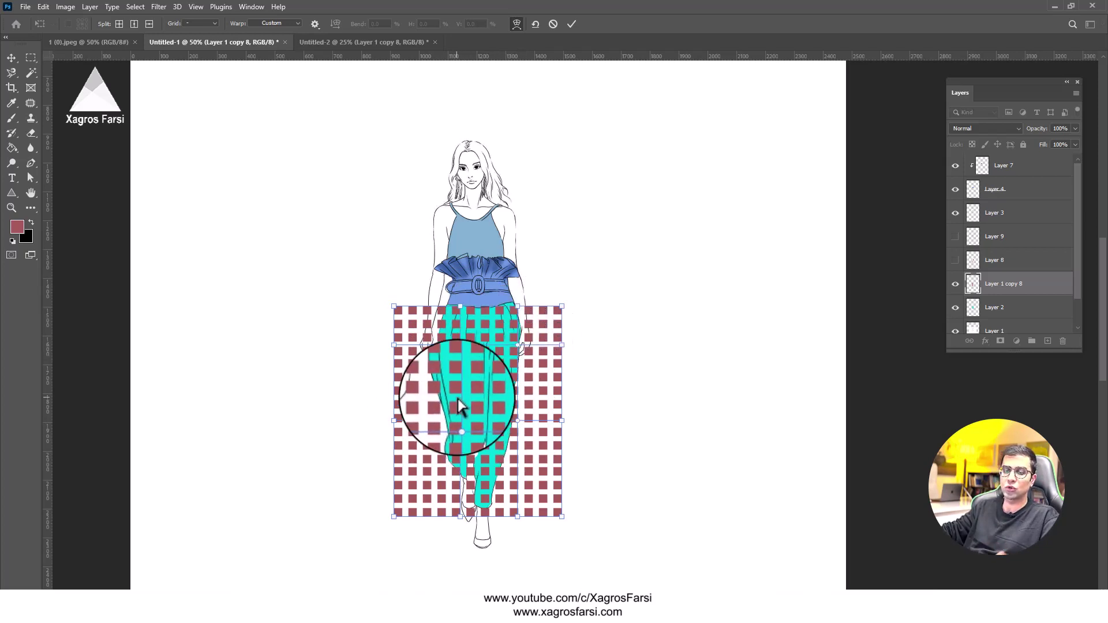
{"action": "left_click", "coordinate": [458, 470]}
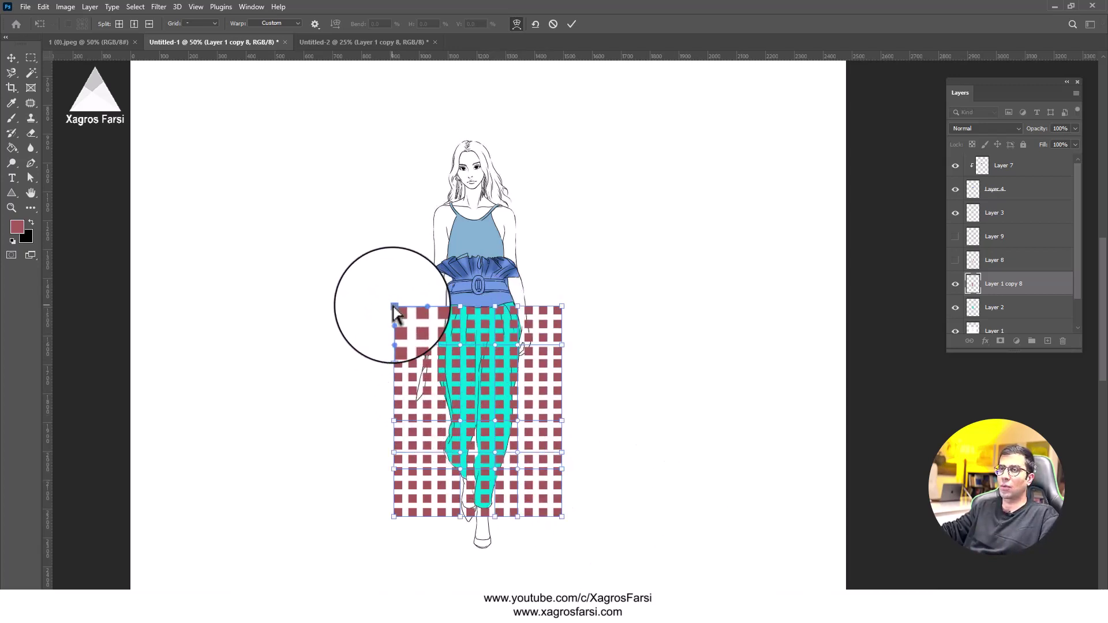
Step: Warp the square pattern so its rows and columns follow the shape and folds of the trousers, then apply the transform
{"action": "left_click_drag", "start_coordinate": [394, 311], "coordinate": [427, 350]}
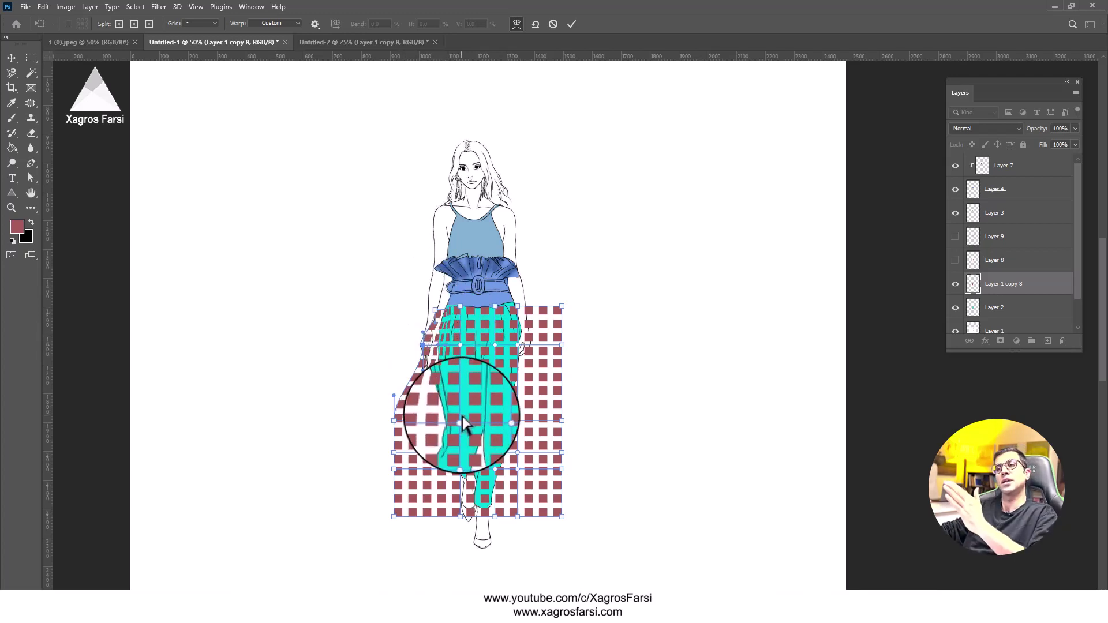
{"action": "left_click_drag", "start_coordinate": [561, 306], "coordinate": [485, 374]}
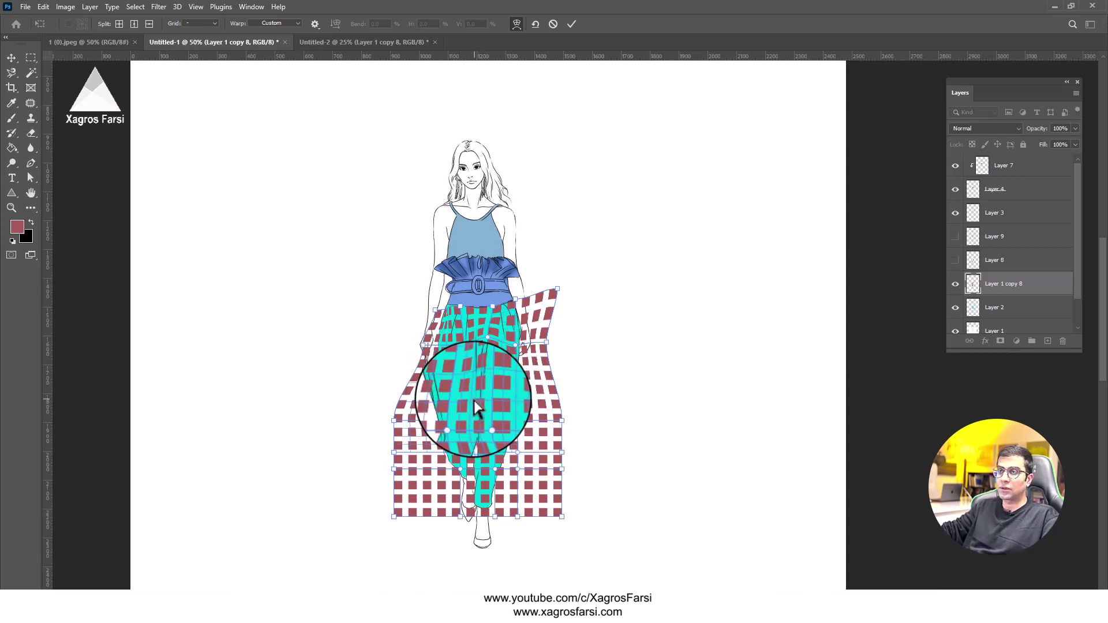
{"action": "left_click_drag", "start_coordinate": [477, 408], "coordinate": [513, 375]}
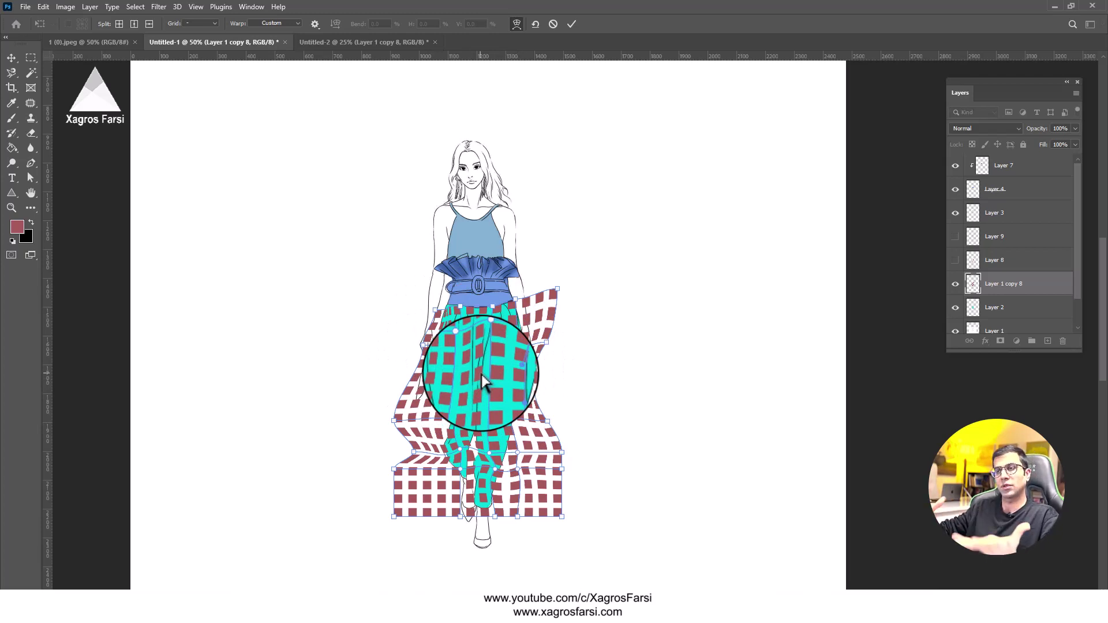
{"action": "left_click", "coordinate": [572, 24]}
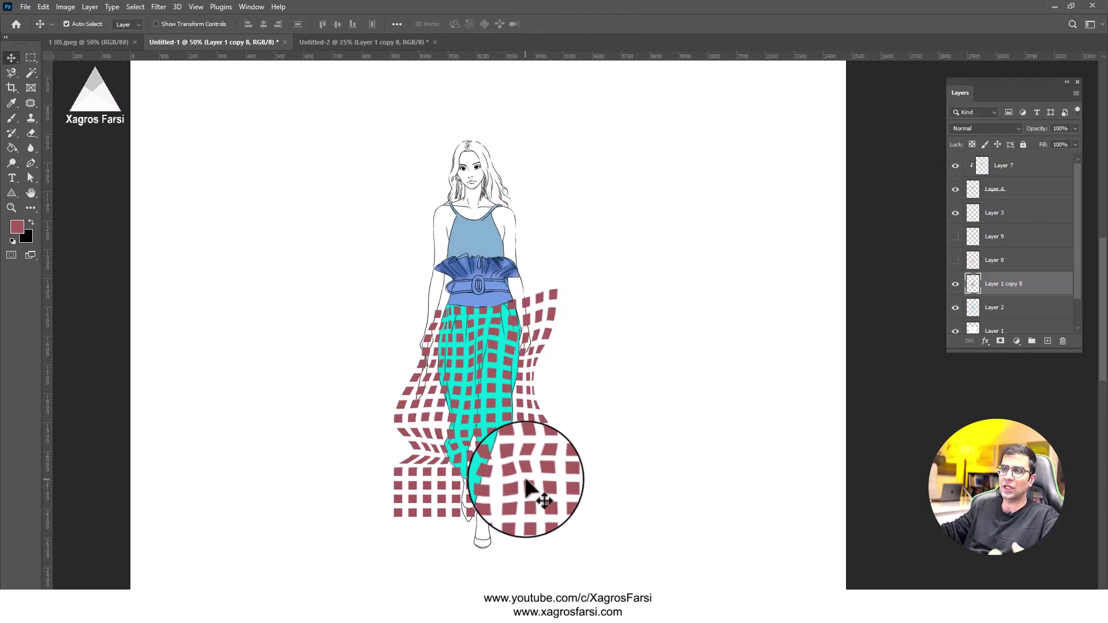
Step: Clip the warped square pattern to the trousers again and set its blend mode to Linear Dodge (Add)
{"action": "right_click", "coordinate": [969, 289]}
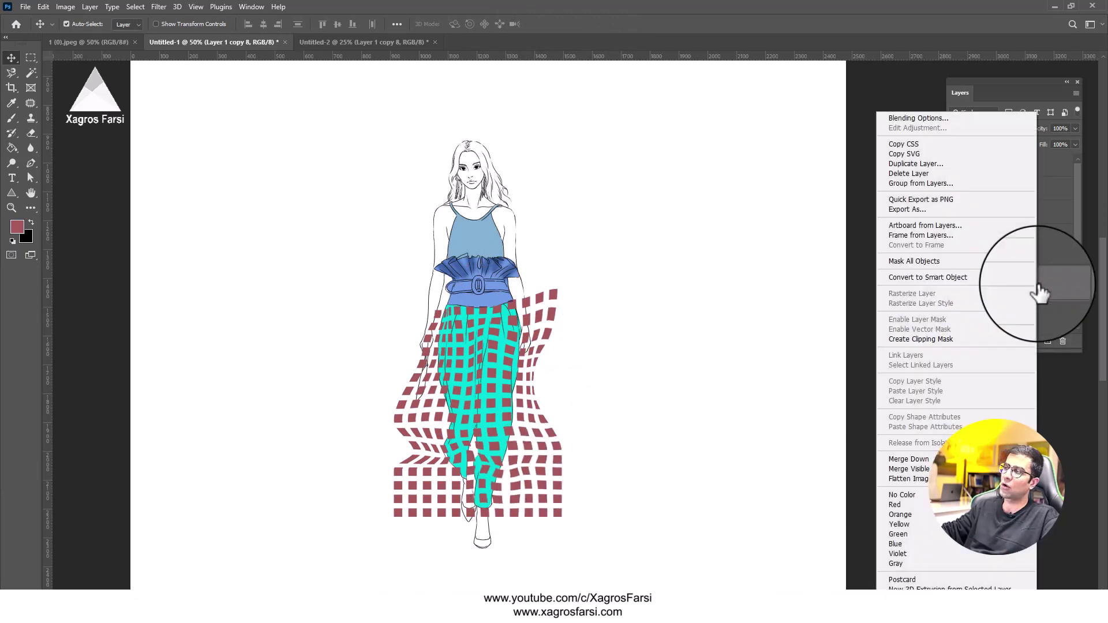
{"action": "left_click", "coordinate": [973, 340]}
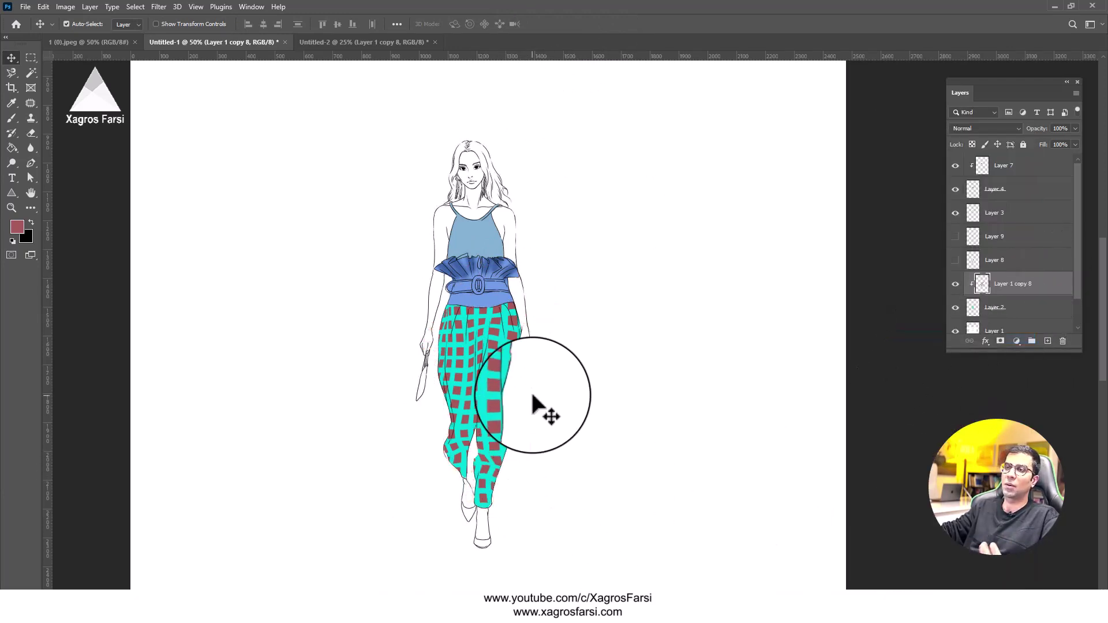
{"action": "left_click", "coordinate": [984, 128]}
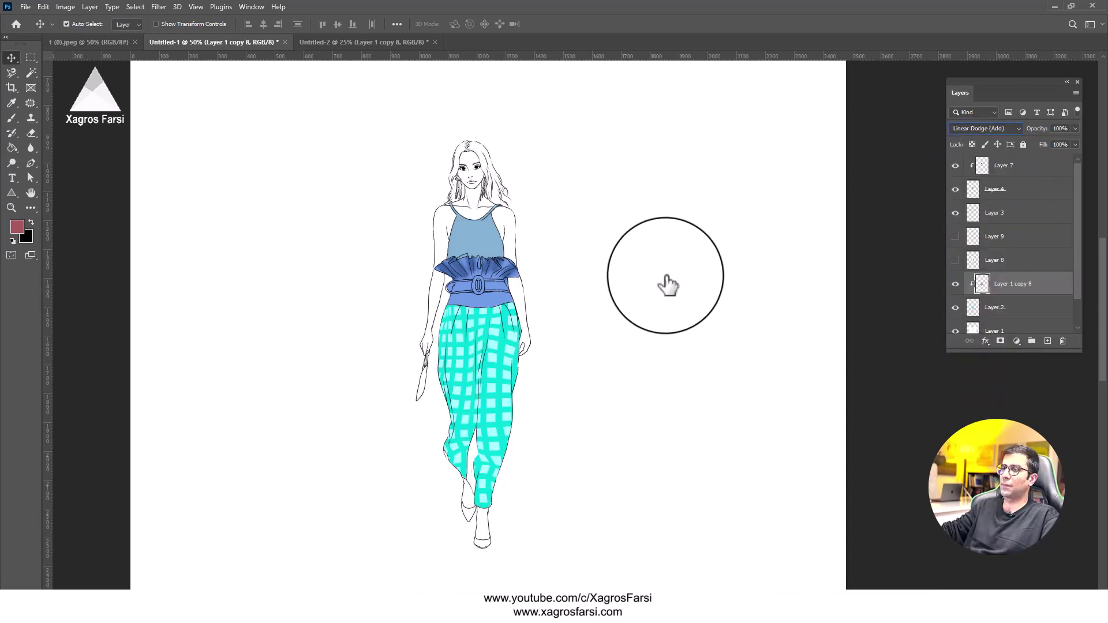
Step: Switch to the Untitled-2 document, turn on Pattern Preview and examine how the grid of squares repeats around the canvas
{"action": "key", "text": "ctrl+Tab"}
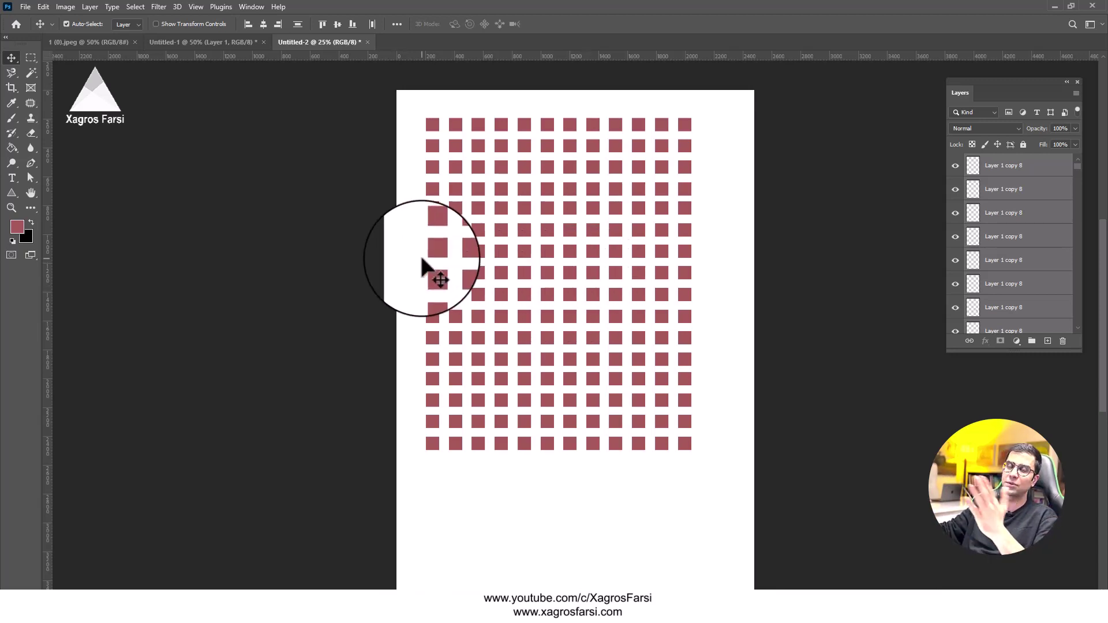
{"action": "left_click", "coordinate": [196, 7]}
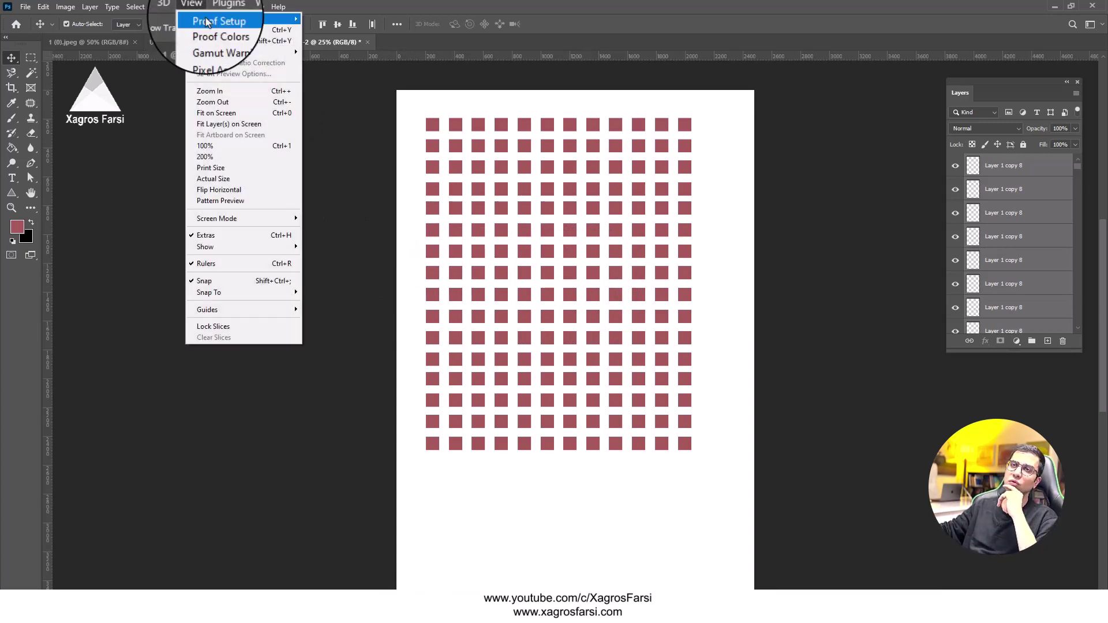
{"action": "left_click", "coordinate": [258, 203]}
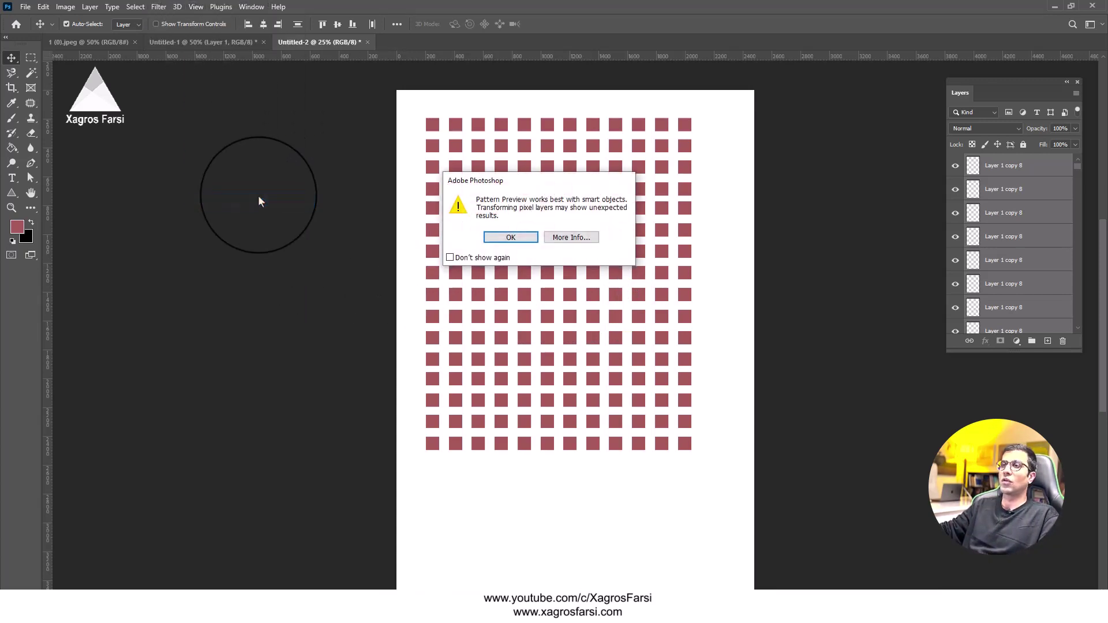
{"action": "left_click", "coordinate": [508, 235]}
{"action": "key", "text": "ctrl+minus"}
{"action": "key", "text": "ctrl+minus"}
{"action": "key", "text": "ctrl+minus"}
{"action": "key", "text": "ctrl+minus"}
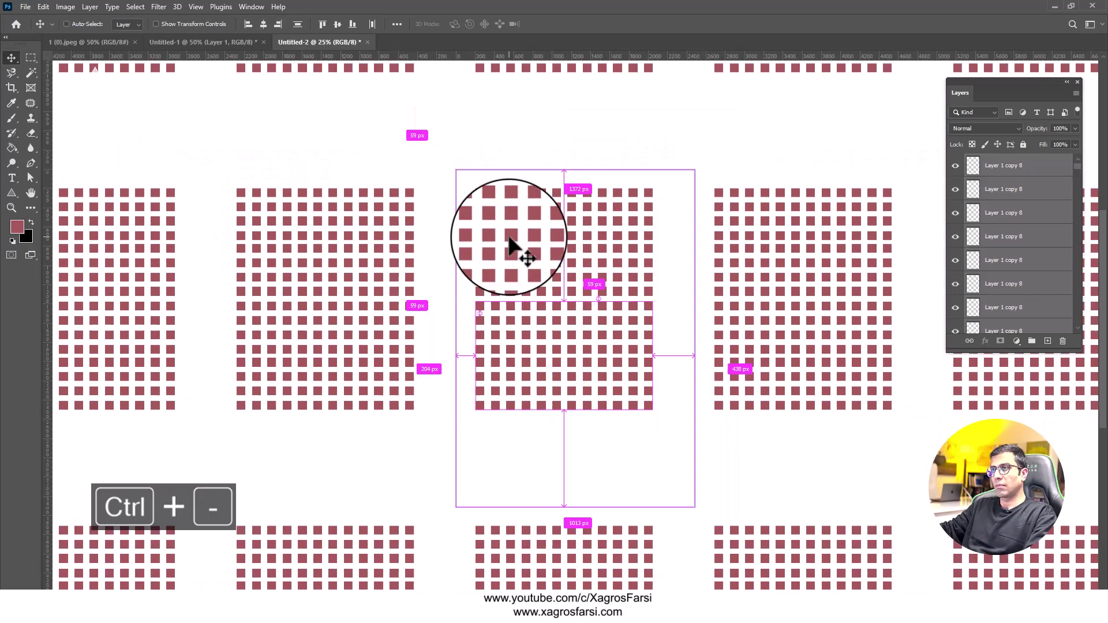
{"action": "key", "text": "ctrl+minus"}
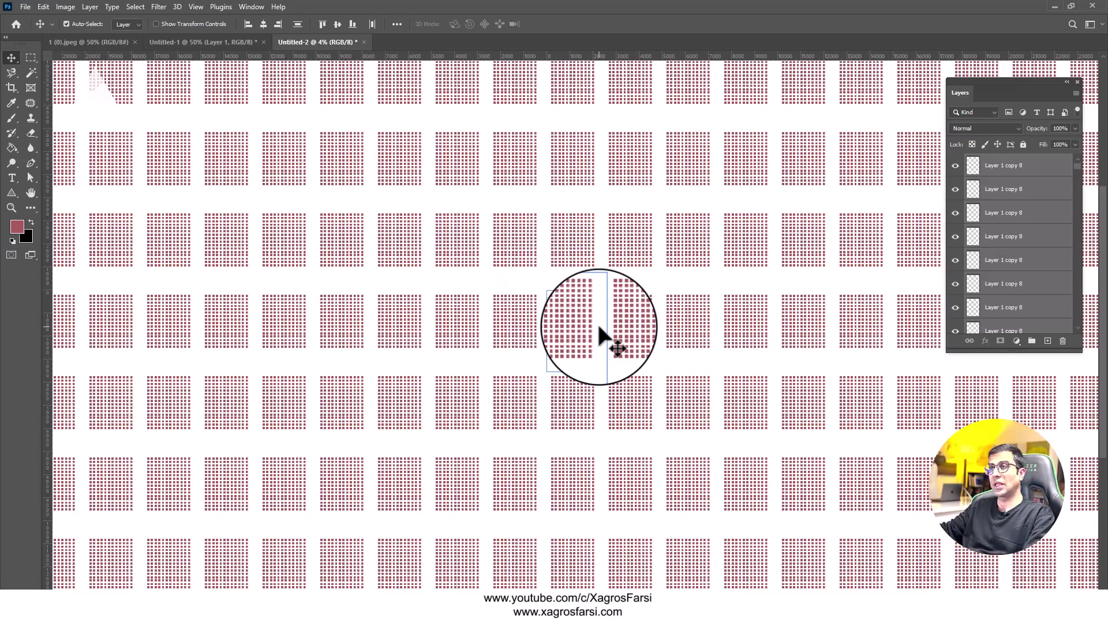
Step: Delete all rows of squares below the first row in the tile
{"action": "key", "text": "ctrl+equal"}
{"action": "key", "text": "ctrl+equal"}
{"action": "key", "text": "ctrl+equal"}
{"action": "key", "text": "ctrl+equal"}
{"action": "key", "text": "ctrl+equal"}
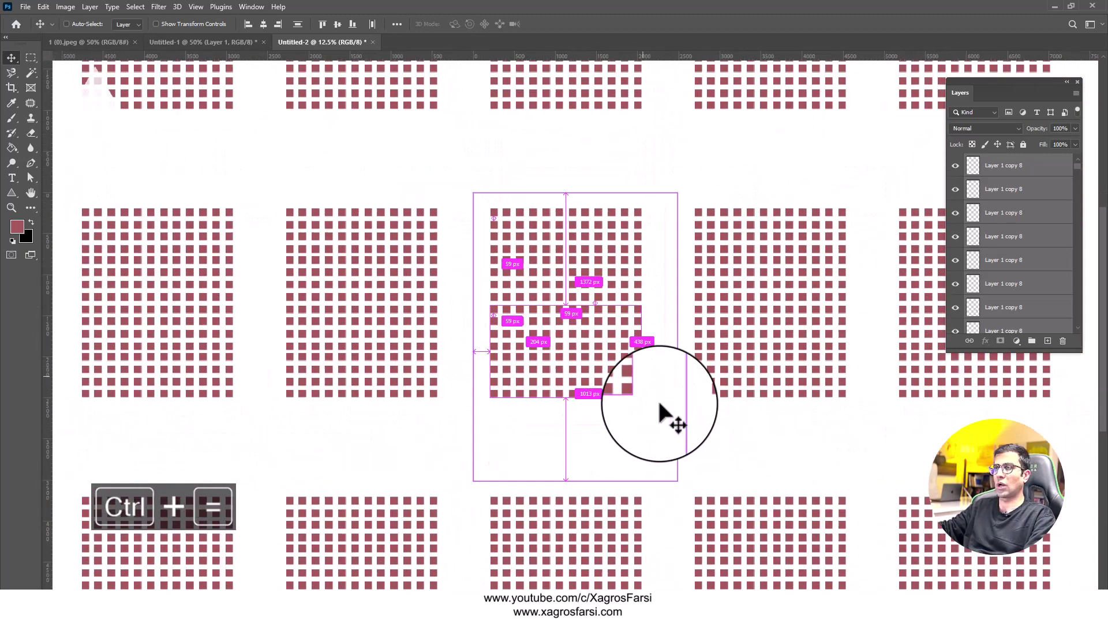
{"action": "left_click_drag", "start_coordinate": [669, 421], "coordinate": [440, 215]}
{"action": "key", "text": "Delete"}
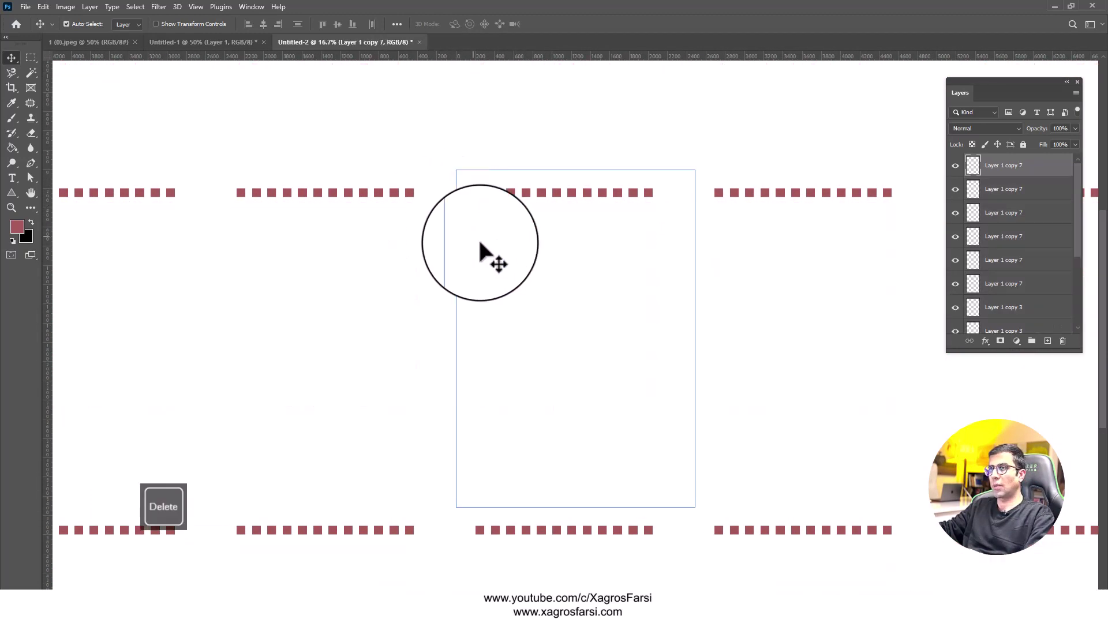
Step: Add the sunflower image, enlarge it to about 350% and place it straddling the tile's left edge below the row of squares
{"action": "key", "text": "ctrl+equal"}
{"action": "key", "text": "ctrl+equal"}
{"action": "left_click_drag", "start_coordinate": [603, 370], "coordinate": [540, 324]}
{"action": "key", "text": "ctrl+t"}
{"action": "key", "text": "Return"}
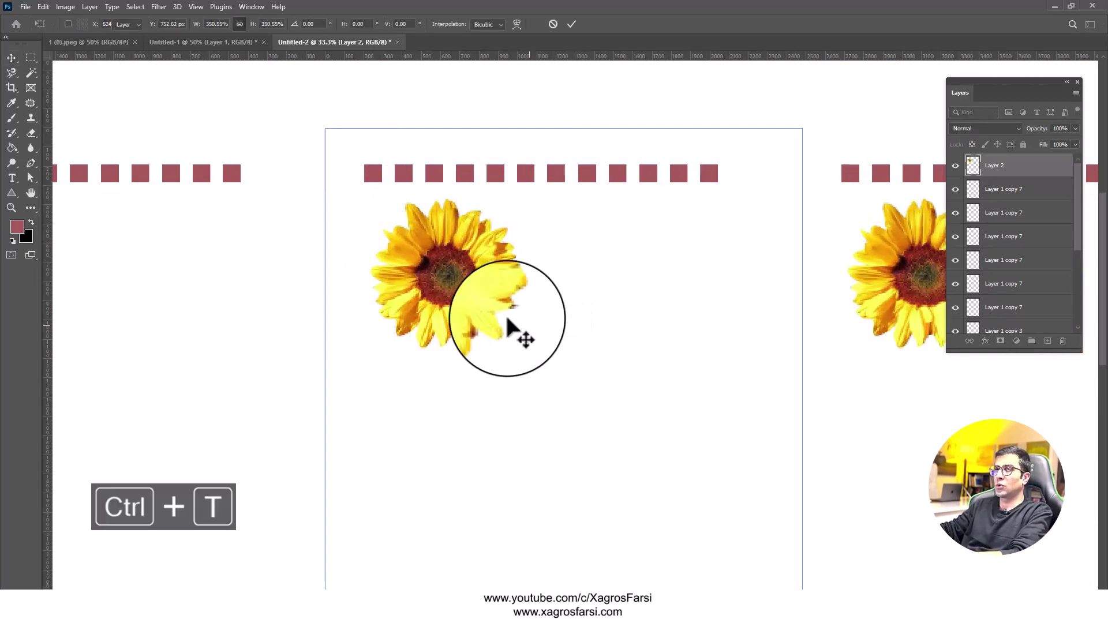
{"action": "left_click_drag", "start_coordinate": [455, 285], "coordinate": [355, 215]}
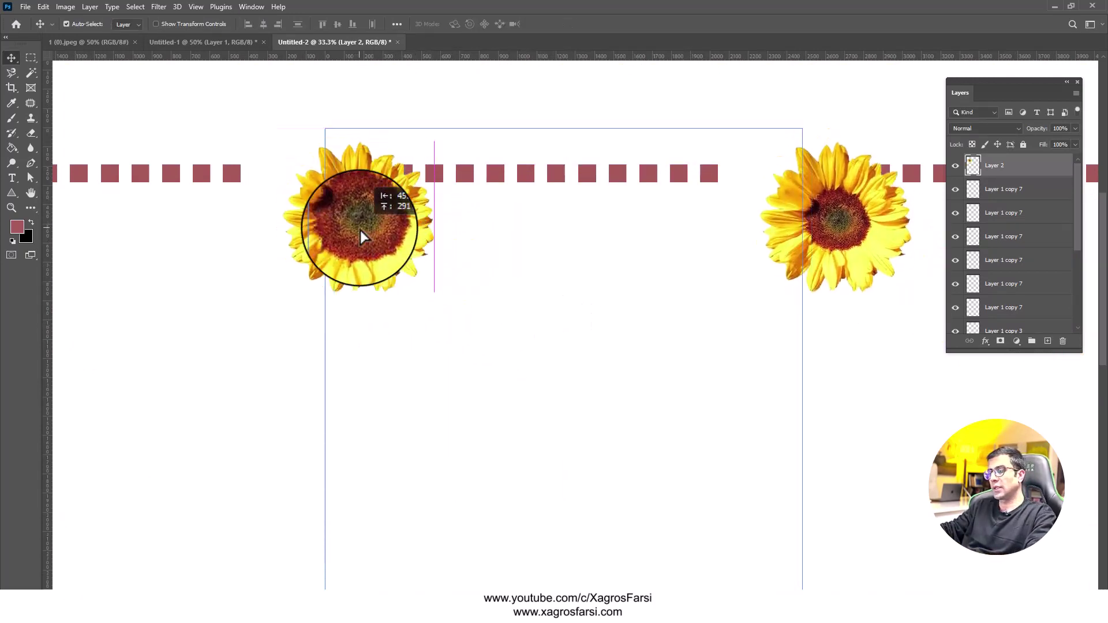
{"action": "key", "text": "ctrl+minus"}
{"action": "left_click_drag", "start_coordinate": [522, 314], "coordinate": [438, 249]}
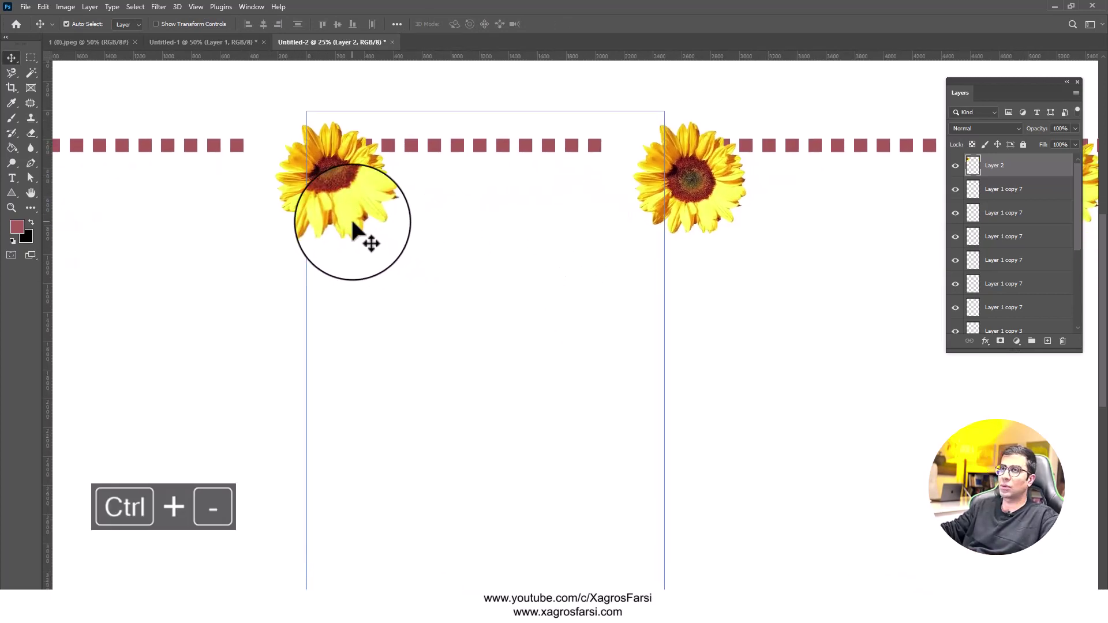
{"action": "left_click_drag", "start_coordinate": [366, 240], "coordinate": [324, 271]}
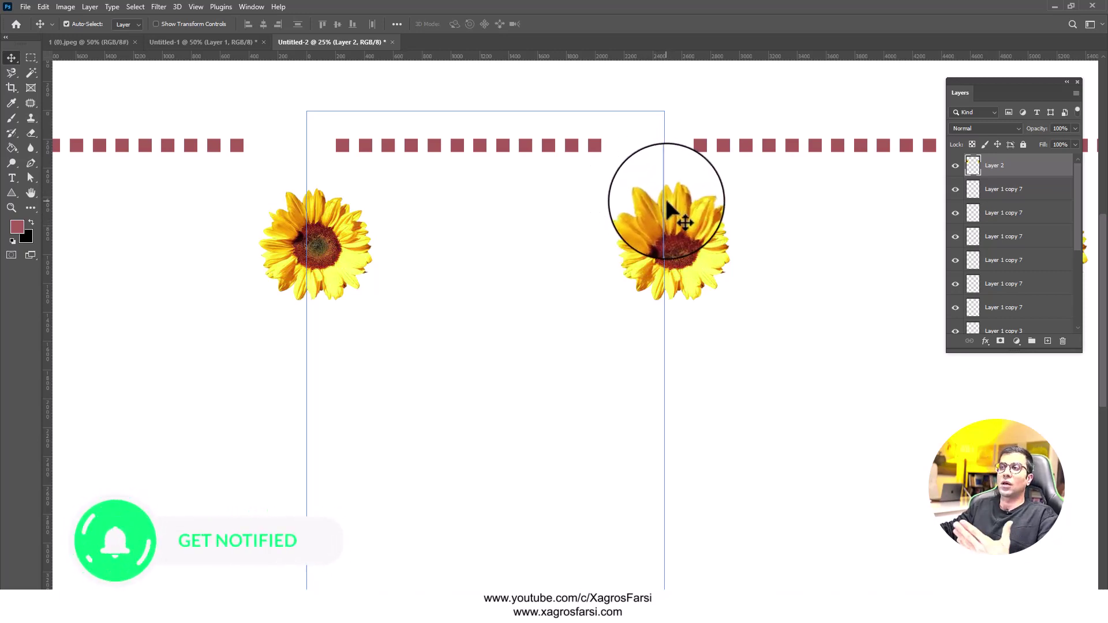
{"action": "left_click_drag", "start_coordinate": [666, 198], "coordinate": [631, 245]}
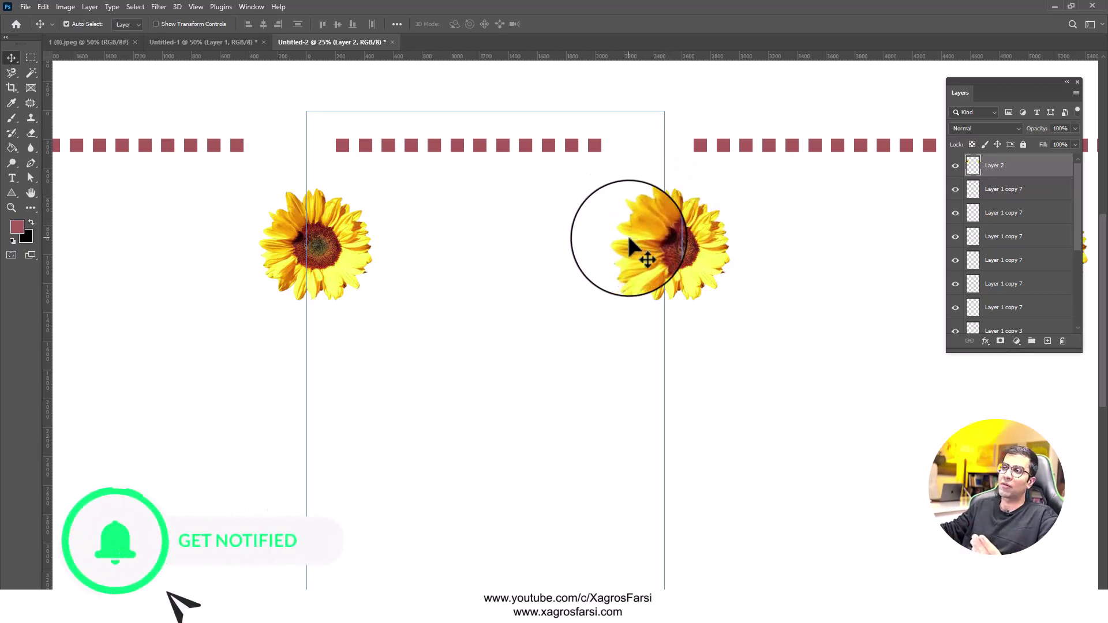
{"action": "key", "text": "ctrl+z"}
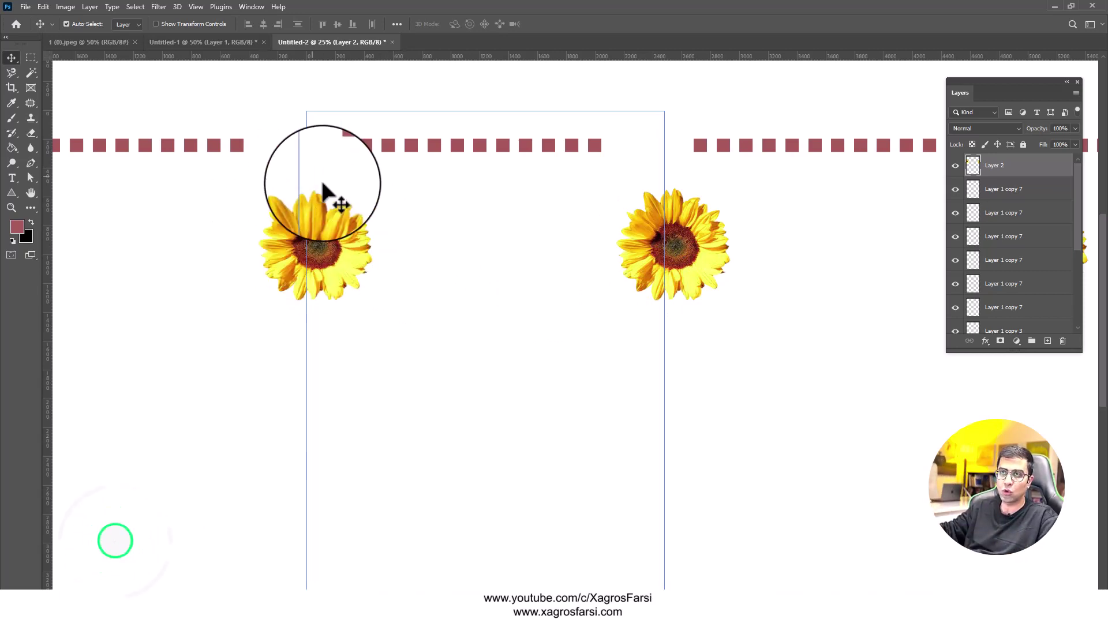
Step: Duplicate the sunflower three times and spread the copies over the tile, including its centre, top and left edge
{"action": "key", "text": "ctrl+minus"}
{"action": "key", "text": "ctrl+minus"}
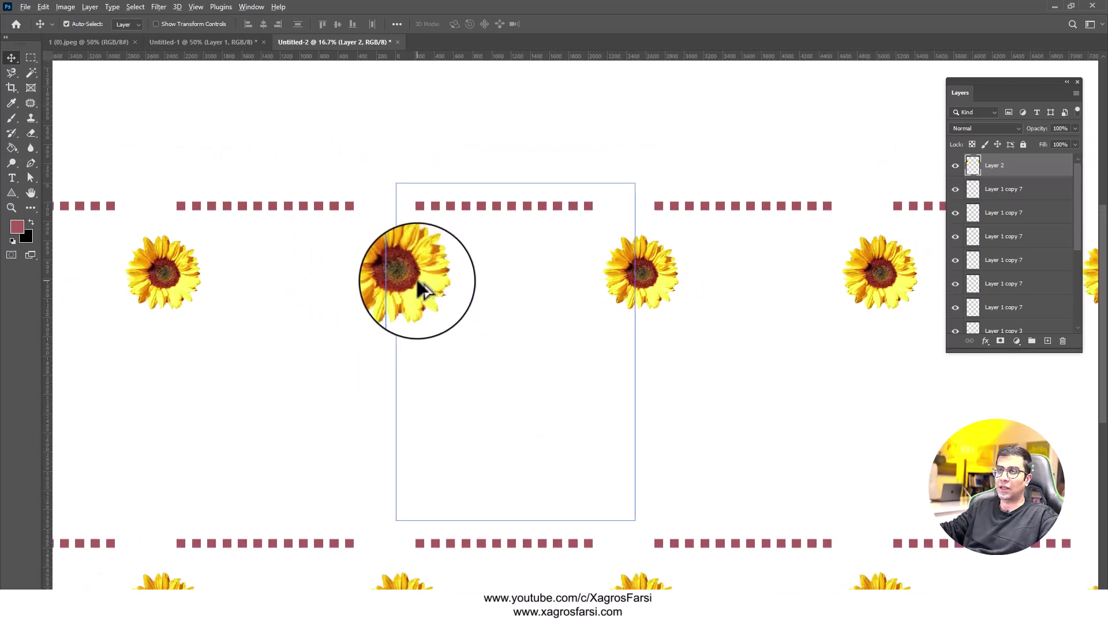
{"action": "left_click_drag", "start_coordinate": [416, 290], "coordinate": [632, 452]}
{"action": "key", "text": "ctrl+j"}
{"action": "key", "text": "ctrl+j"}
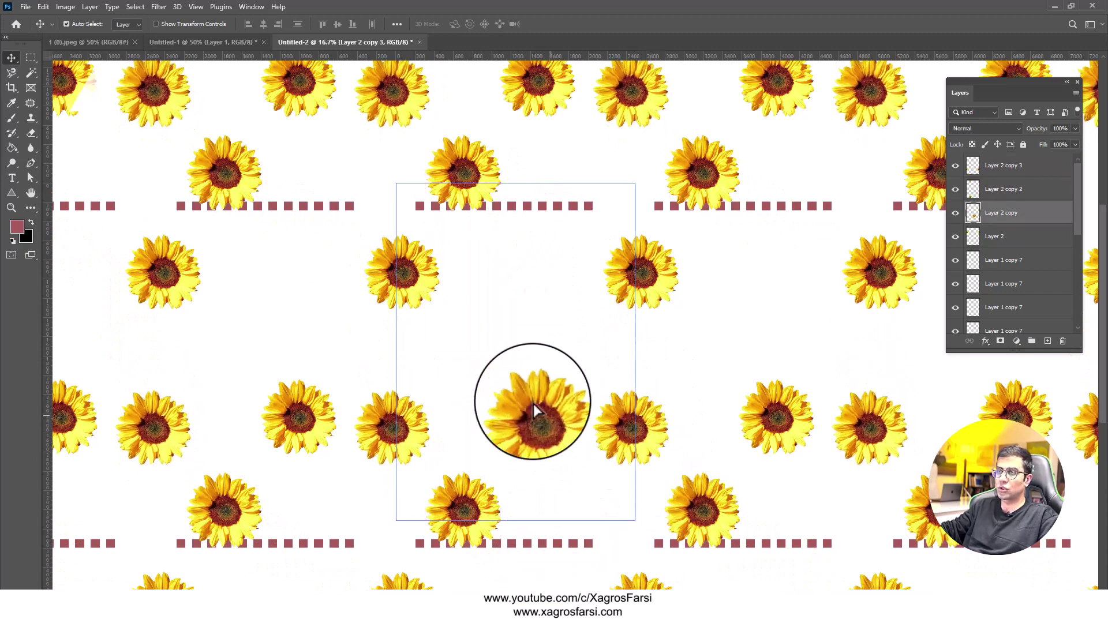
Step: Move the middle sunflower up and rotate it about -112°, and shift the upper edge sunflower slightly left to align with the one below
{"action": "left_click_drag", "start_coordinate": [535, 410], "coordinate": [519, 366]}
{"action": "key", "text": "ctrl+t"}
{"action": "left_click_drag", "start_coordinate": [564, 426], "coordinate": [550, 252]}
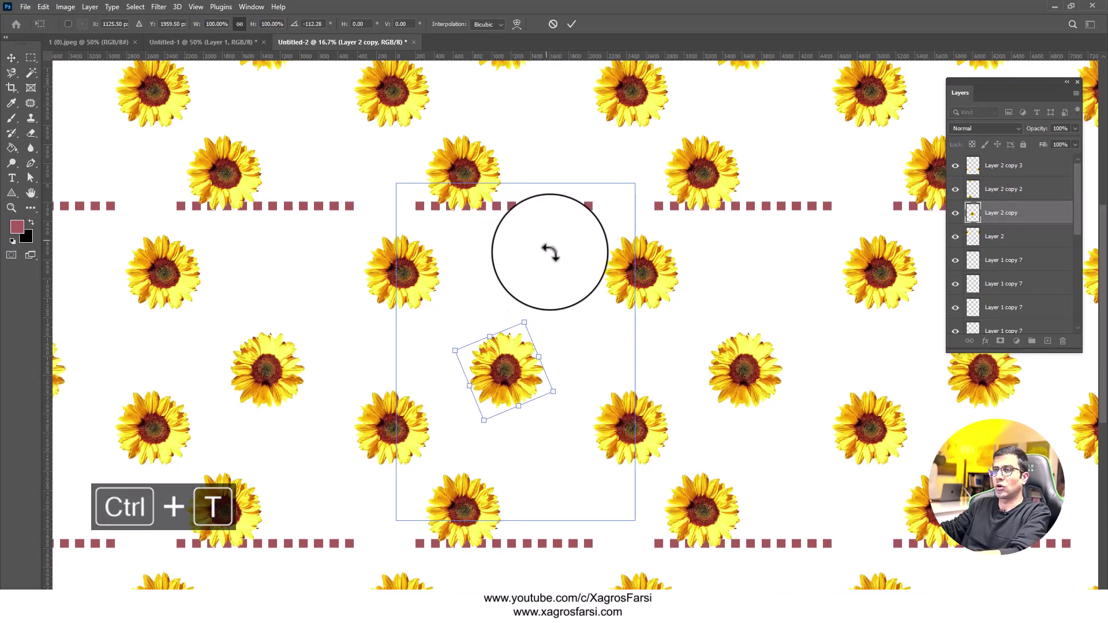
{"action": "key", "text": "Return"}
{"action": "left_click", "coordinate": [609, 289]}
{"action": "key", "text": "ctrl+t"}
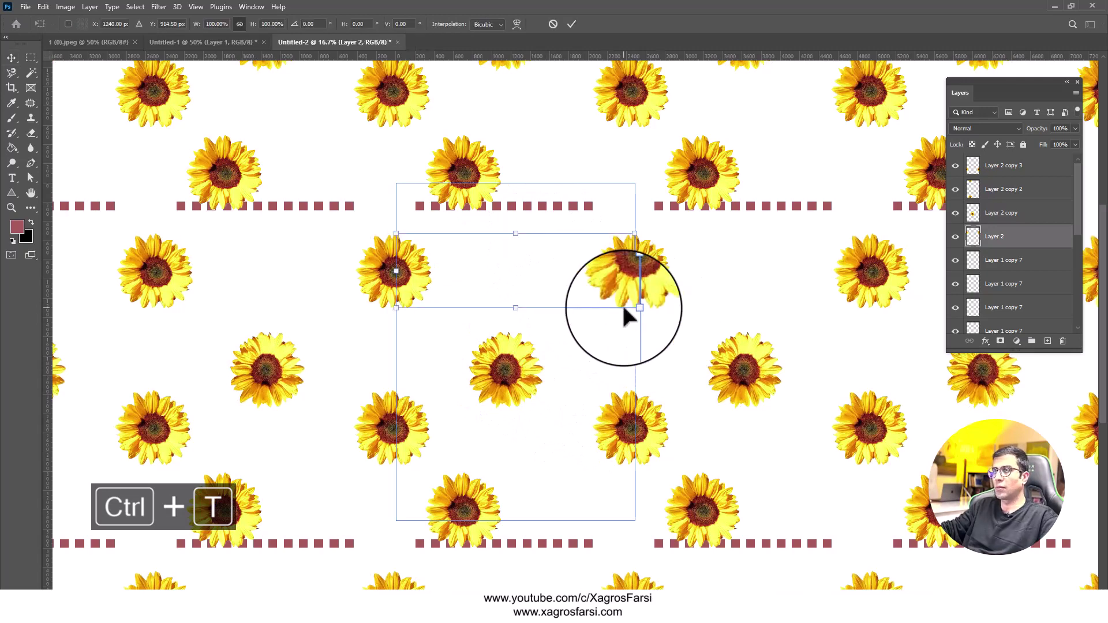
{"action": "key", "text": "Return"}
Step: Shrink the top sunflower to about 57%, set it across the tile's top edge and place a copy right of centre above the middle flower
{"action": "left_click_drag", "start_coordinate": [459, 173], "coordinate": [495, 250]}
{"action": "key", "text": "ctrl+t"}
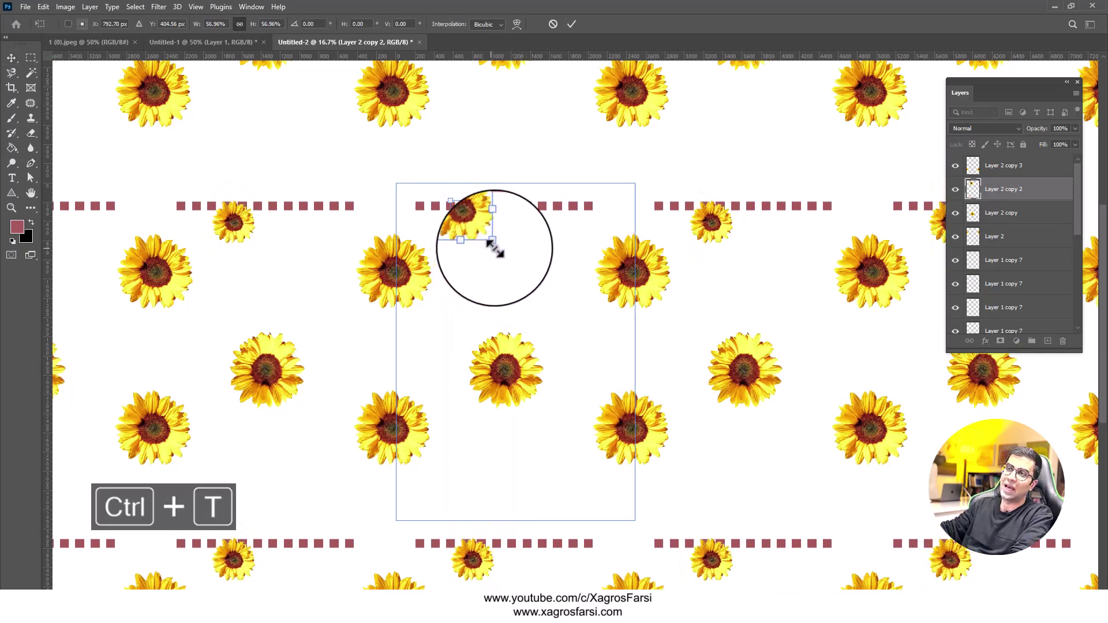
{"action": "key", "text": "Return"}
{"action": "left_click_drag", "start_coordinate": [458, 218], "coordinate": [531, 260]}
{"action": "left_click", "coordinate": [513, 210]}
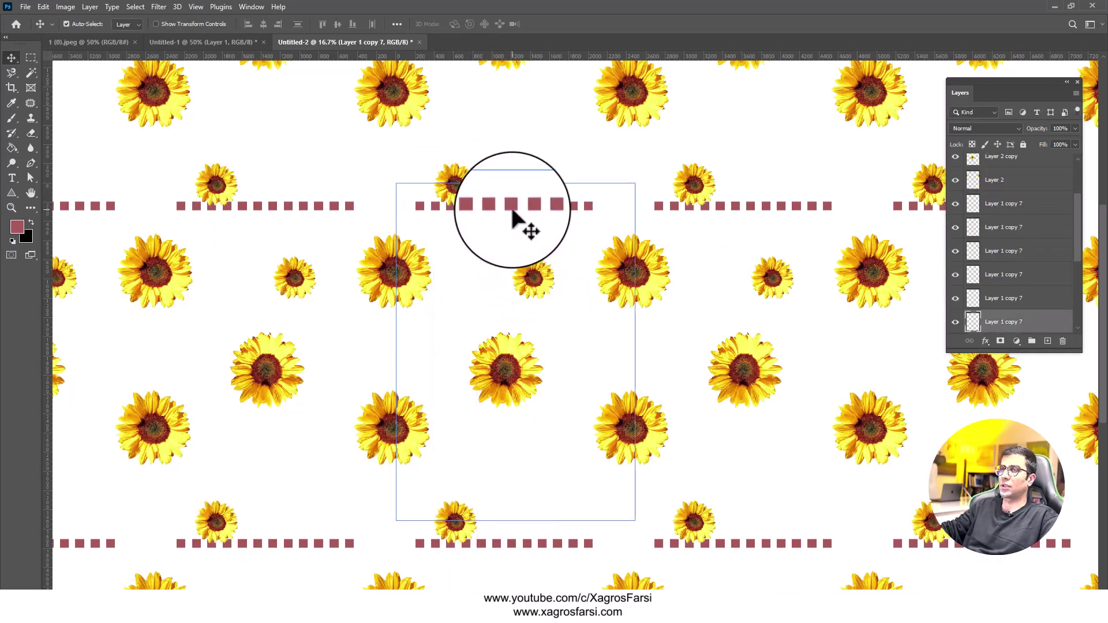
{"action": "mouse_move", "coordinate": [513, 211]}
{"action": "left_mouse_down"}
{"action": "mouse_move", "coordinate": [502, 206]}
{"action": "mouse_move", "coordinate": [519, 213]}
{"action": "left_mouse_up"}
{"action": "key", "text": "ctrl+z"}
Step: Enlarge the row of squares to about 130% so it repeats without gaps across the tile edges, and duplicate it down the tile
{"action": "left_click_drag", "start_coordinate": [606, 212], "coordinate": [399, 213]}
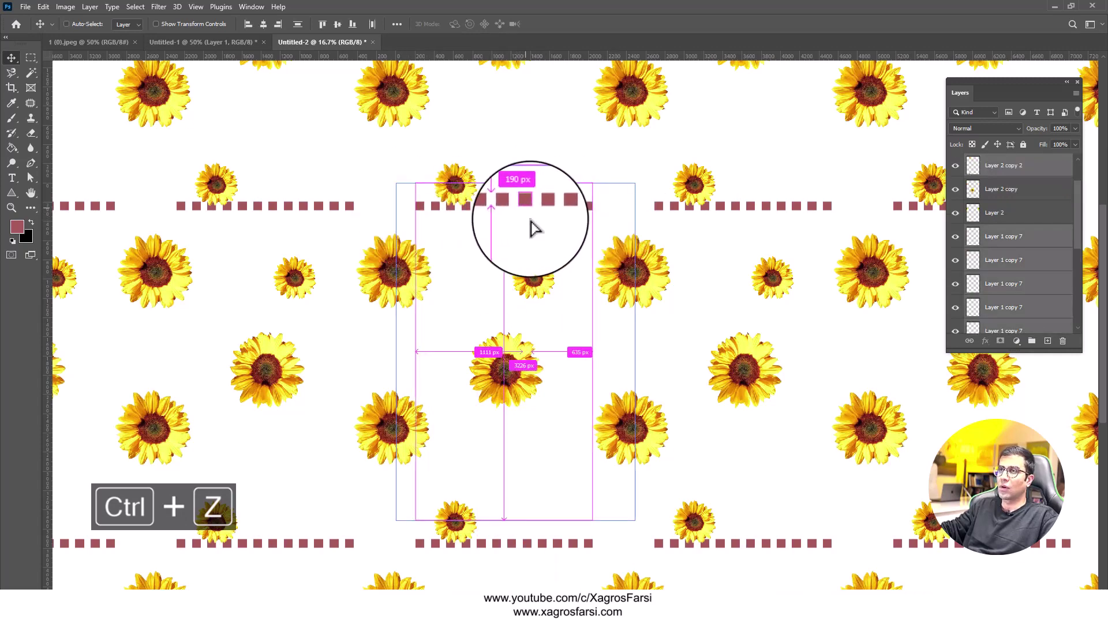
{"action": "key", "text": "ctrl+z"}
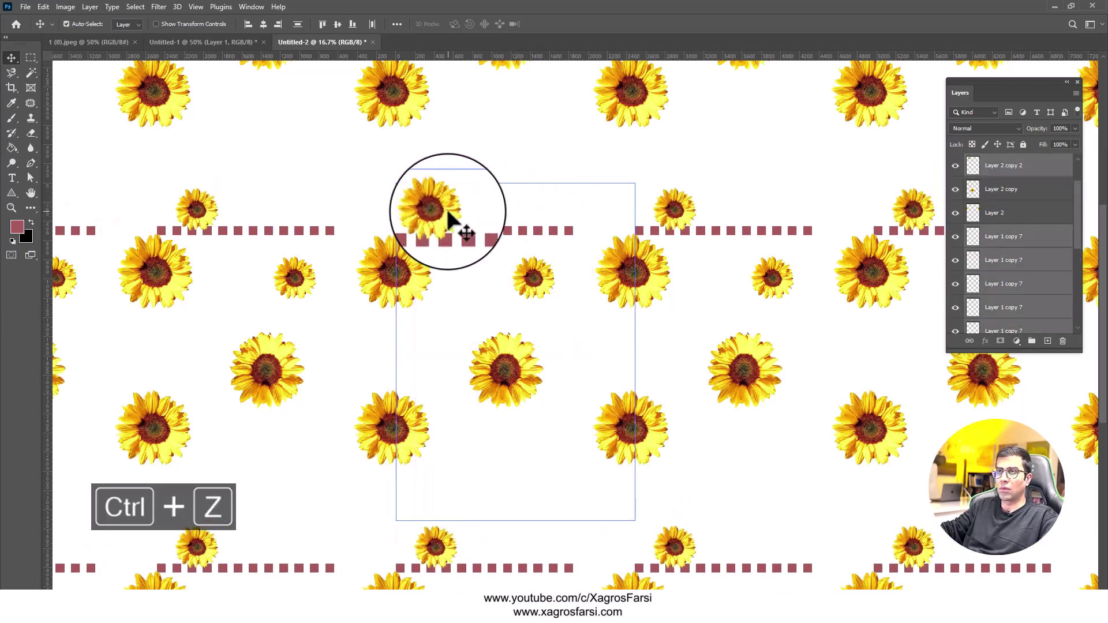
{"action": "left_click_drag", "start_coordinate": [451, 217], "coordinate": [471, 191]}
{"action": "key", "text": "ctrl+t"}
{"action": "left_click_drag", "start_coordinate": [592, 206], "coordinate": [632, 239]}
{"action": "left_click_drag", "start_coordinate": [515, 210], "coordinate": [437, 206]}
{"action": "key", "text": "Left"}
{"action": "key", "text": "Left"}
{"action": "key", "text": "Left"}
{"action": "key", "text": "Left"}
{"action": "key", "text": "Left"}
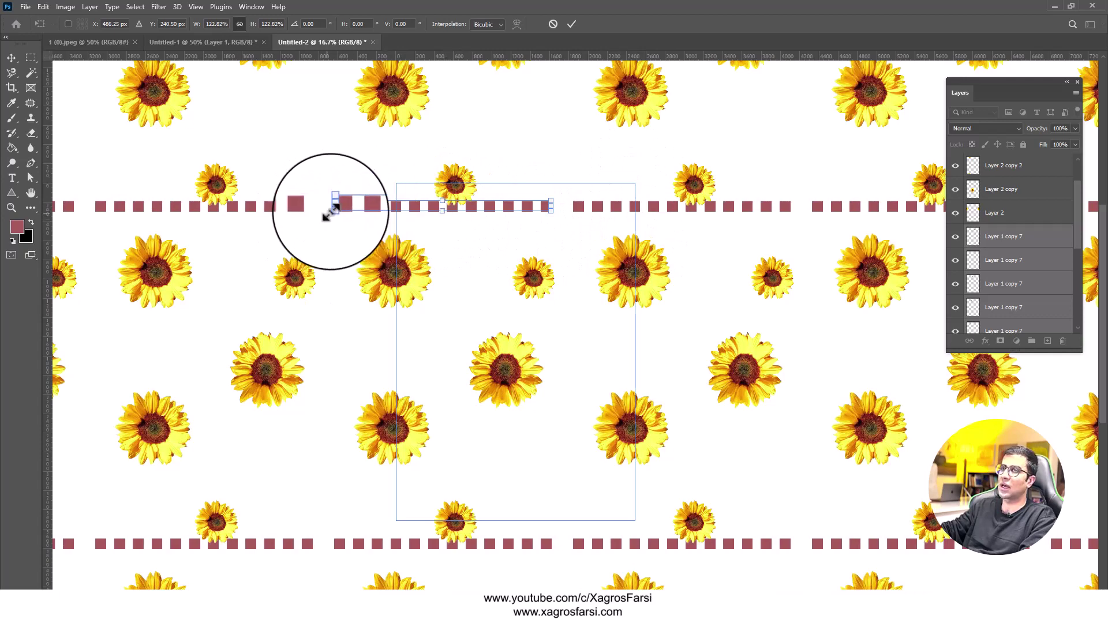
{"action": "left_click_drag", "start_coordinate": [329, 212], "coordinate": [316, 218]}
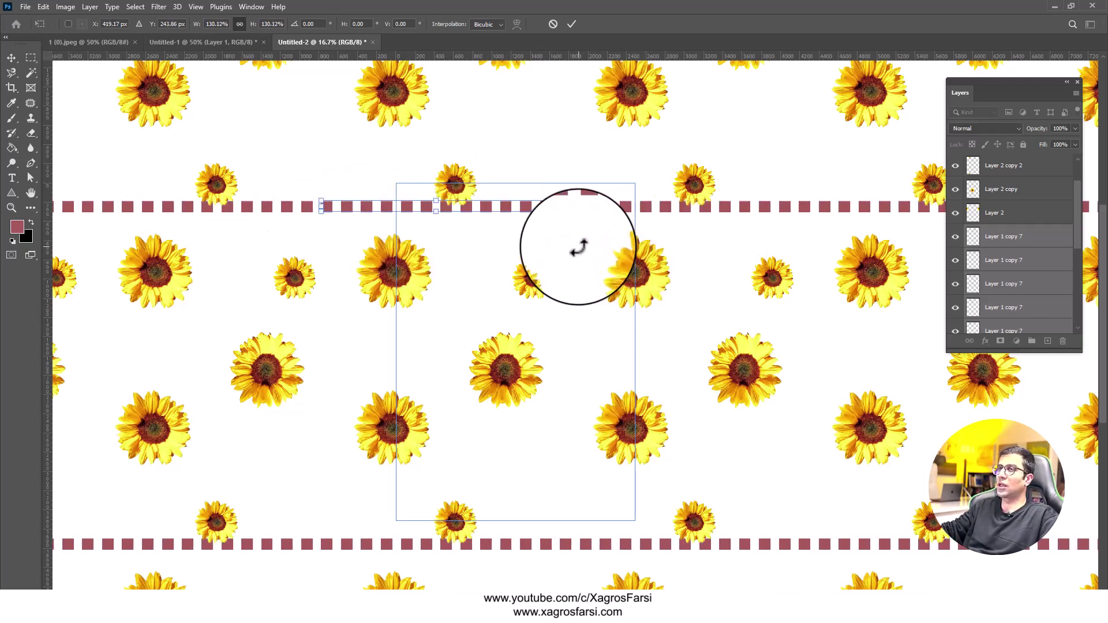
{"action": "left_click", "coordinate": [571, 24]}
{"action": "left_click_drag", "start_coordinate": [506, 208], "coordinate": [589, 493]}
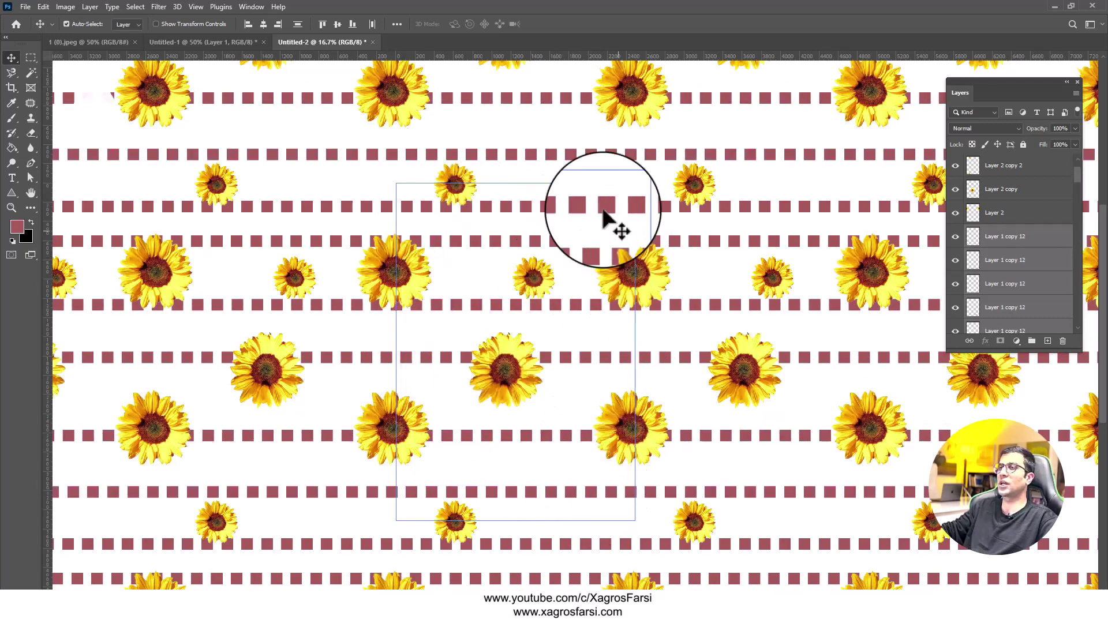
Step: Select the whole tile with the Rectangular Marquee and define it as a pattern named Pattern 1
{"action": "left_click", "coordinate": [30, 57]}
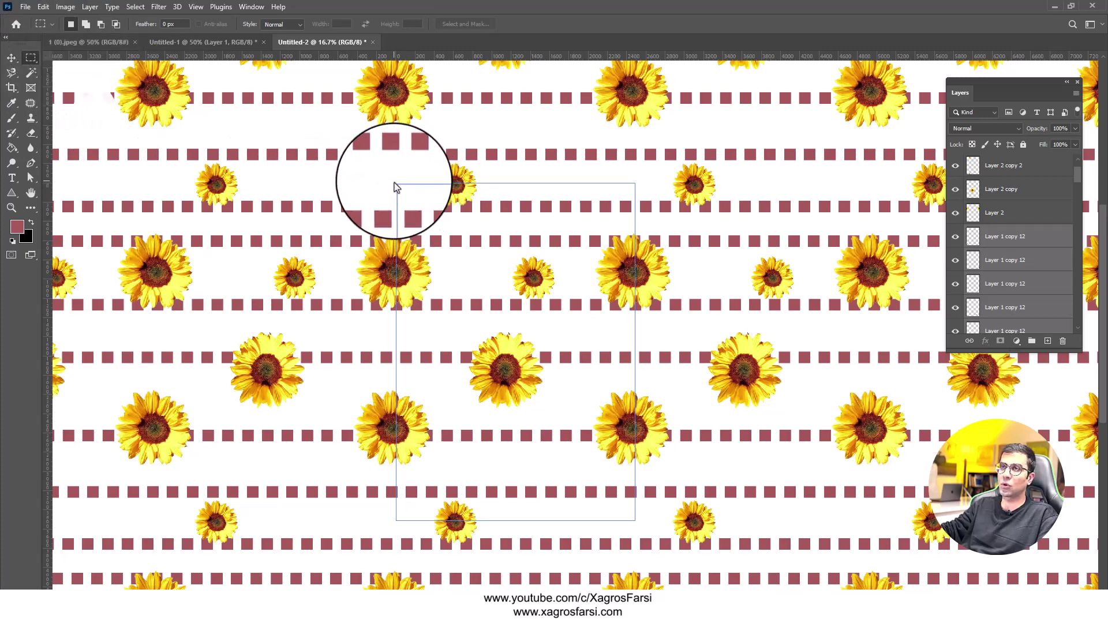
{"action": "left_click_drag", "start_coordinate": [397, 184], "coordinate": [636, 522]}
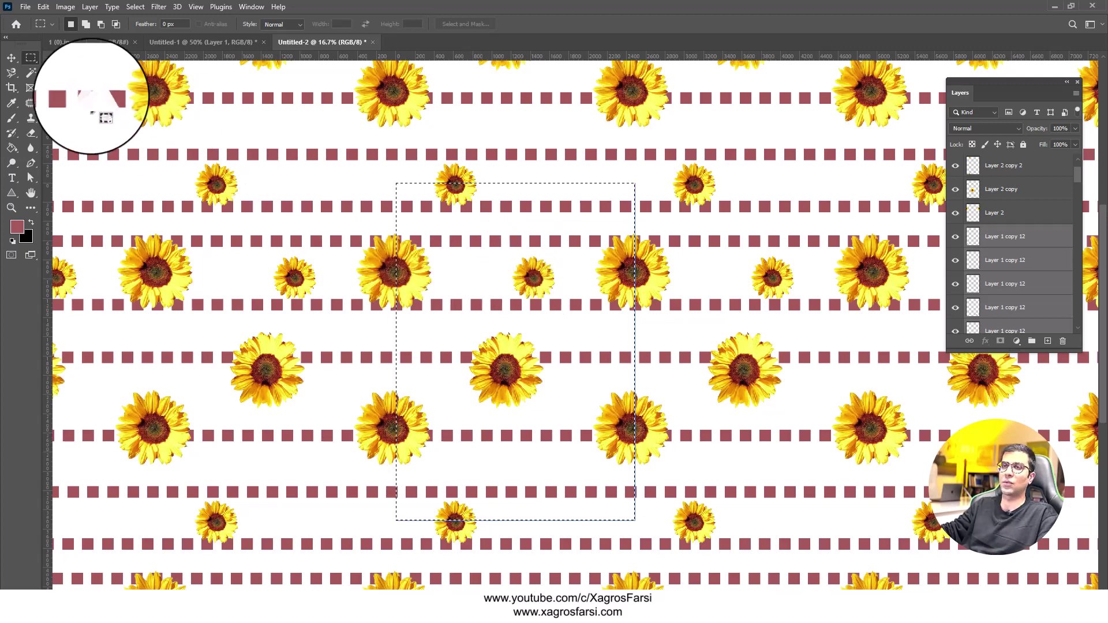
{"action": "left_click", "coordinate": [43, 7]}
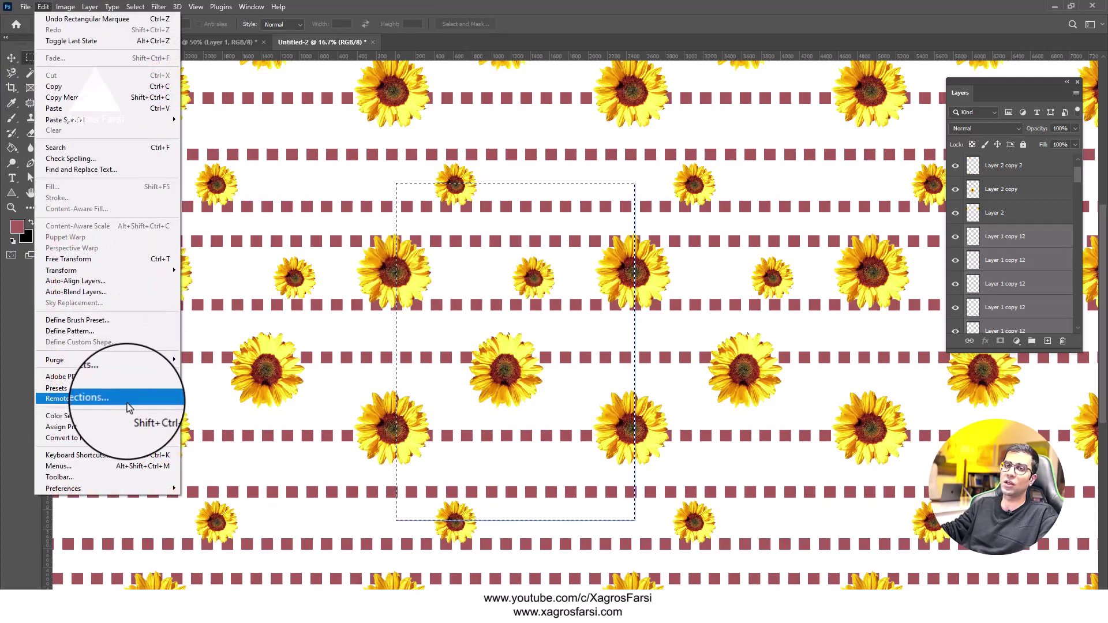
{"action": "left_click", "coordinate": [106, 335]}
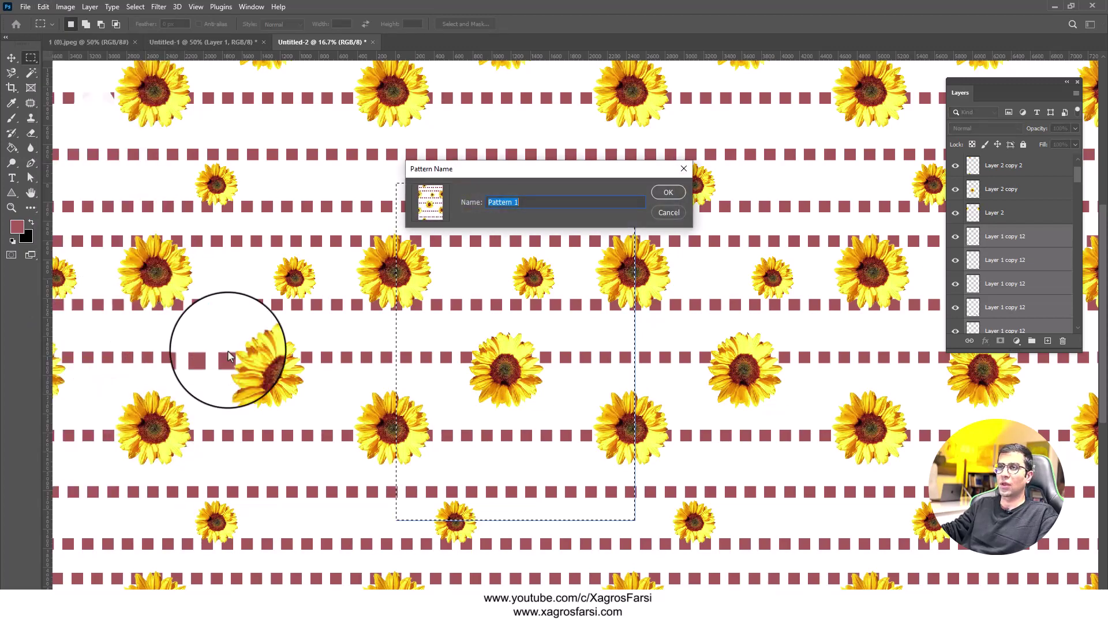
{"action": "left_click", "coordinate": [665, 194]}
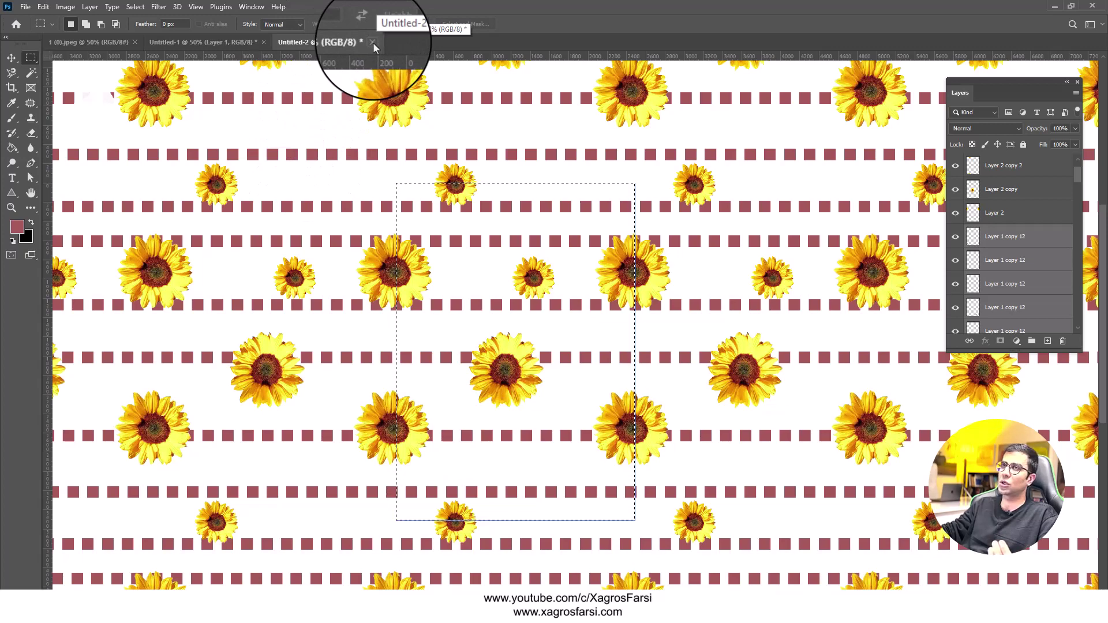
Step: Turn off Pattern Preview and deselect the tile
{"action": "left_click", "coordinate": [195, 7]}
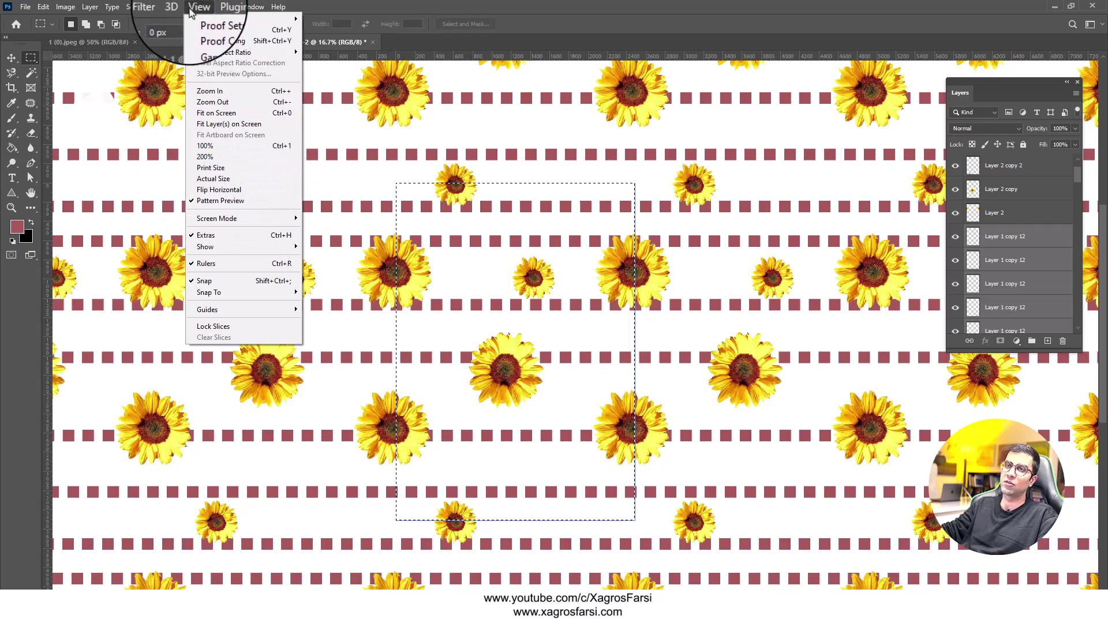
{"action": "left_click", "coordinate": [240, 204]}
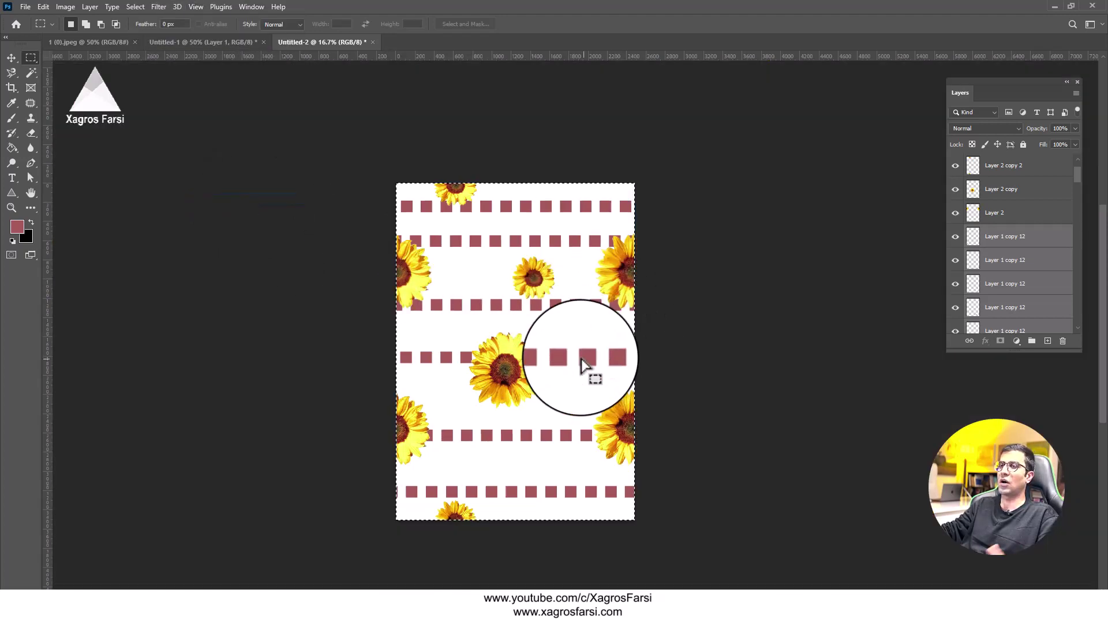
{"action": "key", "text": "ctrl+d"}
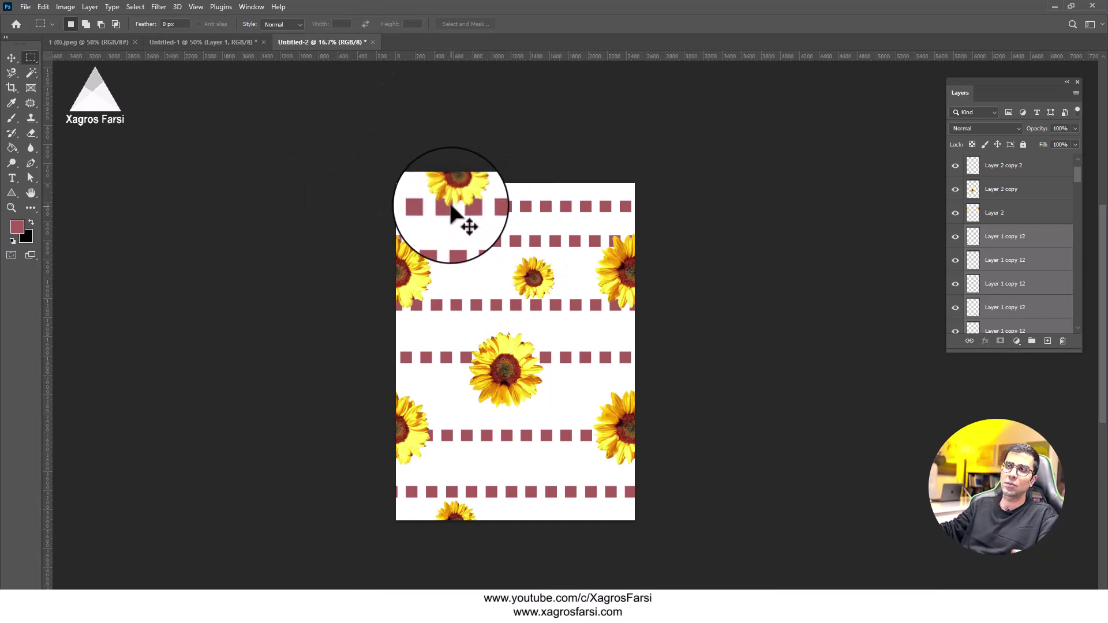
Step: Close the sunflower tile document without saving it and create a new blank document
{"action": "left_click", "coordinate": [376, 40]}
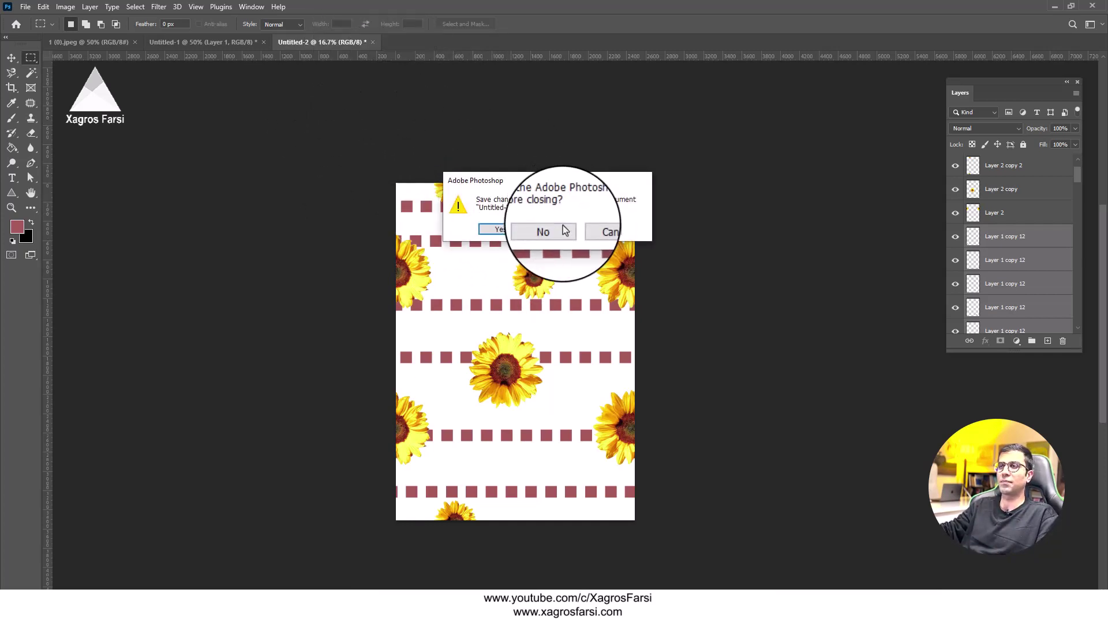
{"action": "left_click", "coordinate": [563, 227]}
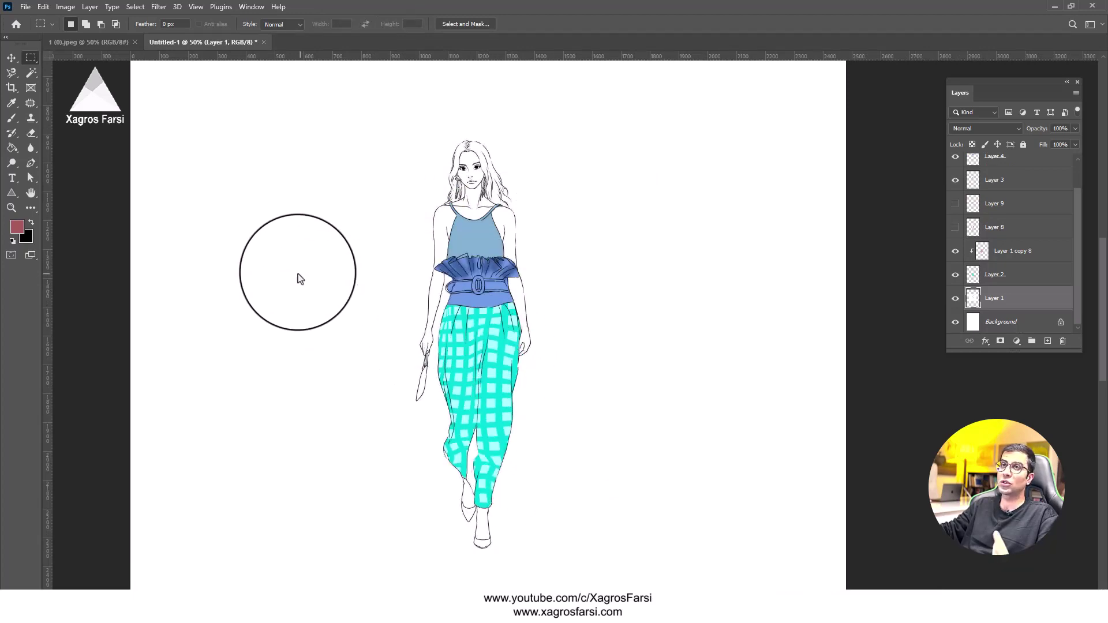
{"action": "left_click", "coordinate": [23, 7]}
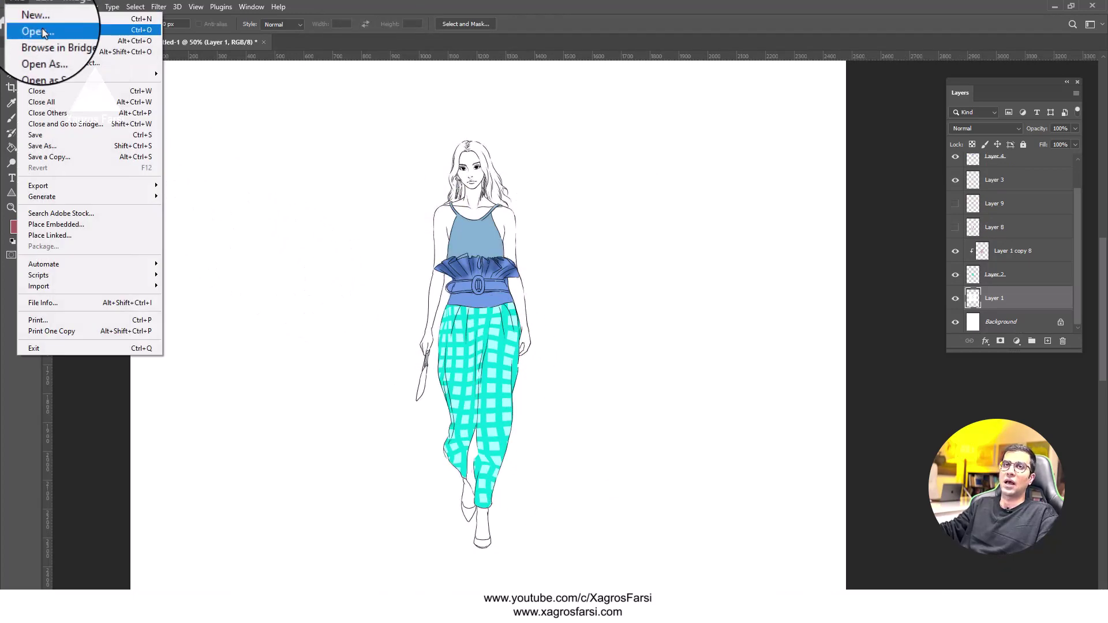
{"action": "left_click", "coordinate": [38, 20]}
{"action": "double_click", "coordinate": [442, 205]}
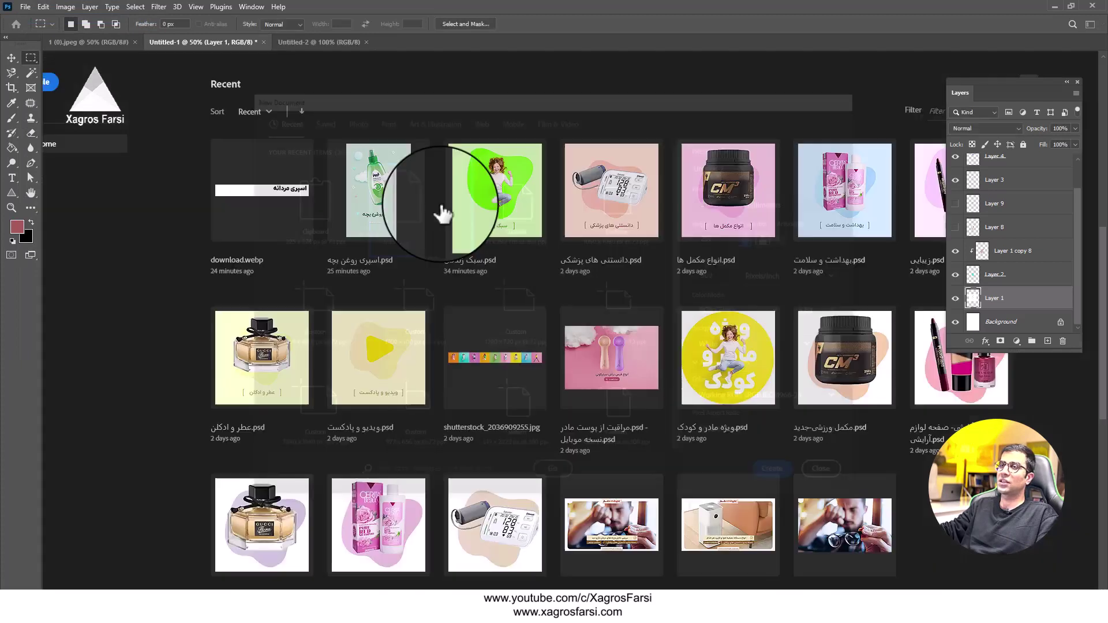
Step: On a new layer, fill a rectangle covering most of the page with light grey #e2e2e2 and deselect it
{"action": "left_click_drag", "start_coordinate": [412, 89], "coordinate": [739, 560]}
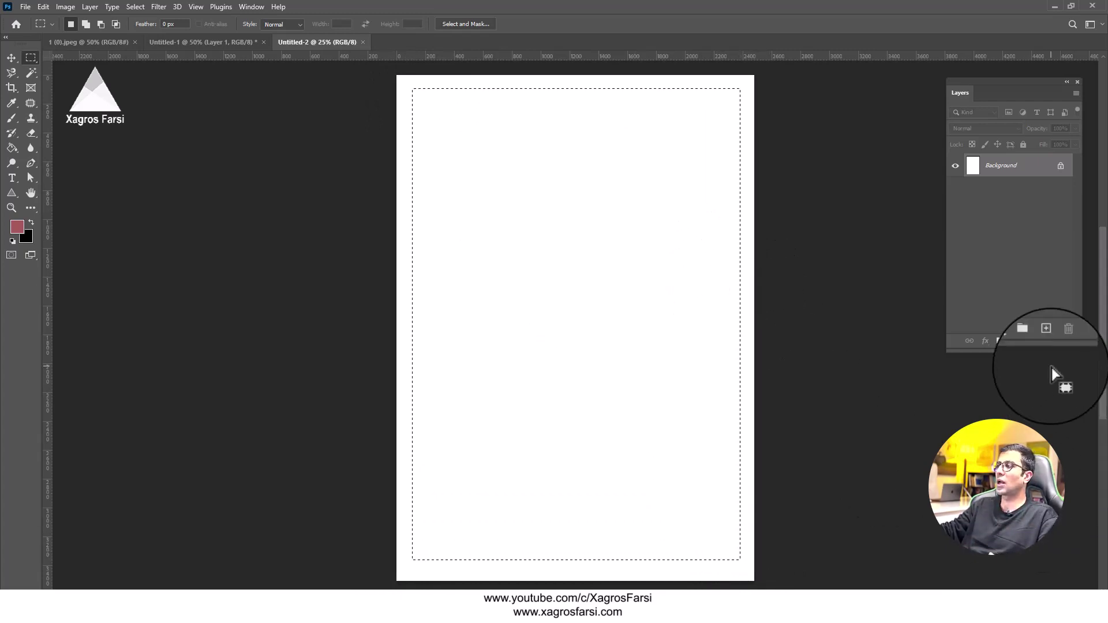
{"action": "left_click", "coordinate": [1047, 341]}
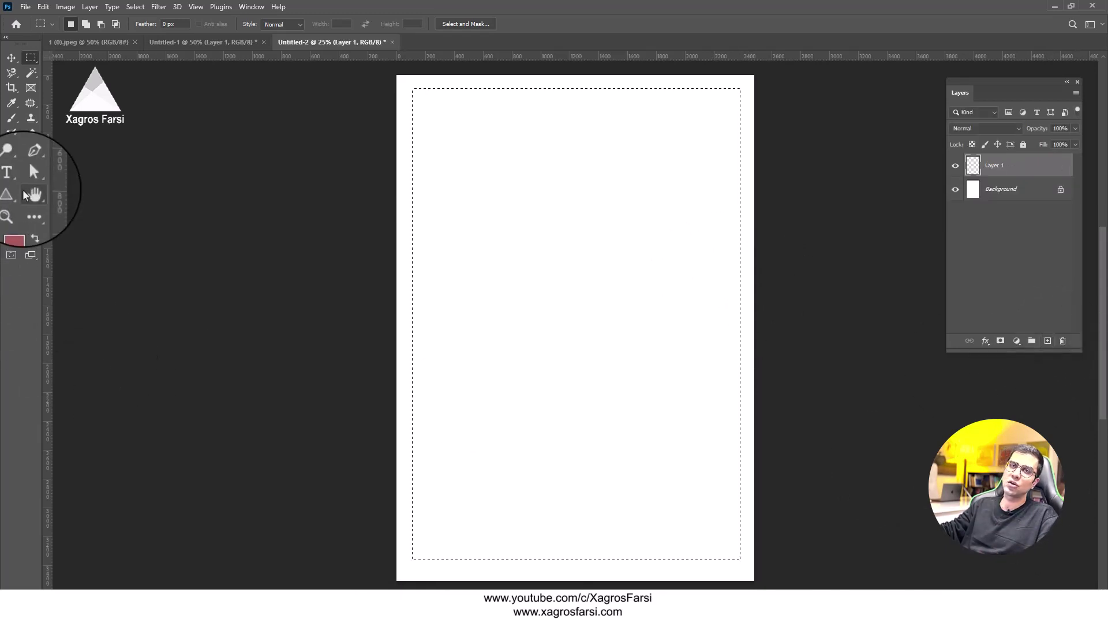
{"action": "left_click", "coordinate": [16, 227]}
{"action": "left_click", "coordinate": [550, 134]}
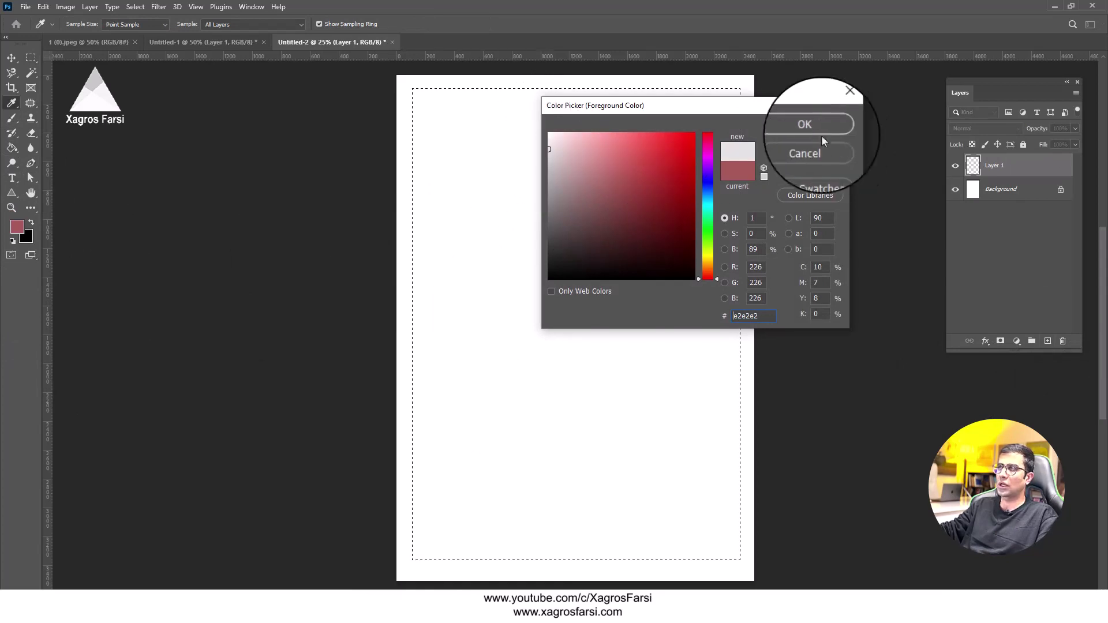
{"action": "left_click", "coordinate": [810, 128]}
{"action": "key", "text": "g"}
{"action": "left_click", "coordinate": [502, 183]}
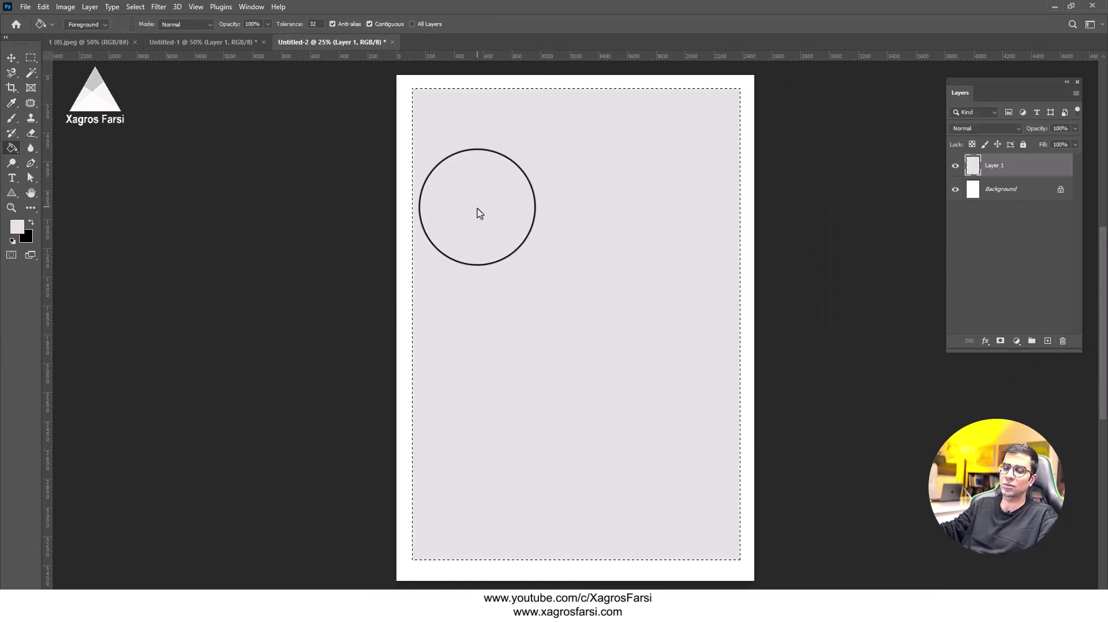
{"action": "key", "text": "ctrl+d"}
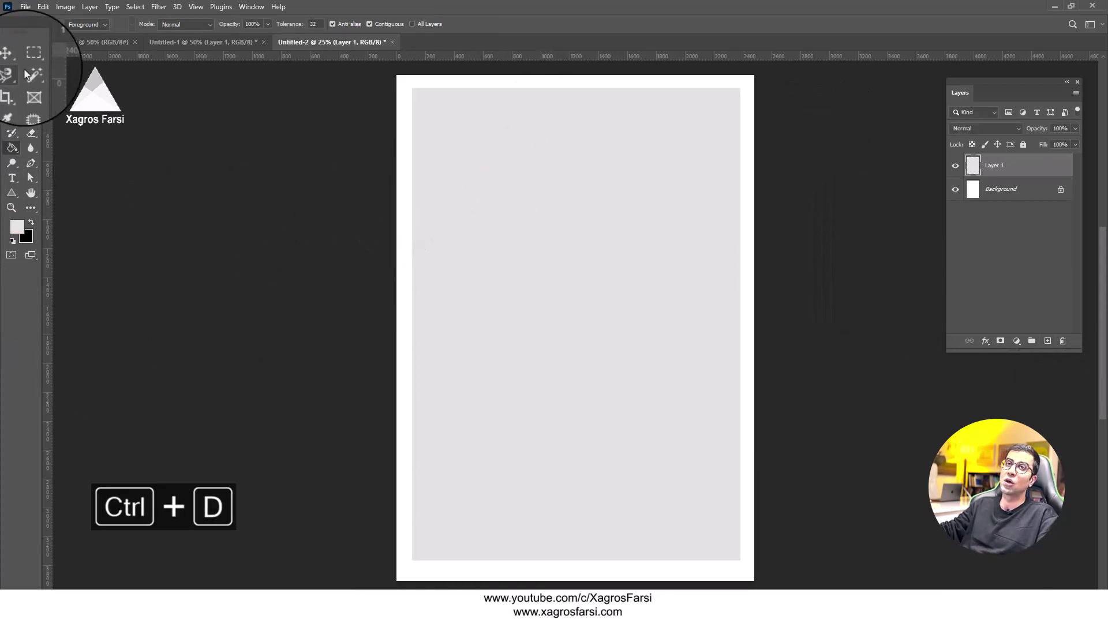
Step: Add a Pattern Overlay effect to the grey rectangle's layer using the sunflower-and-squares pattern
{"action": "left_click", "coordinate": [11, 58]}
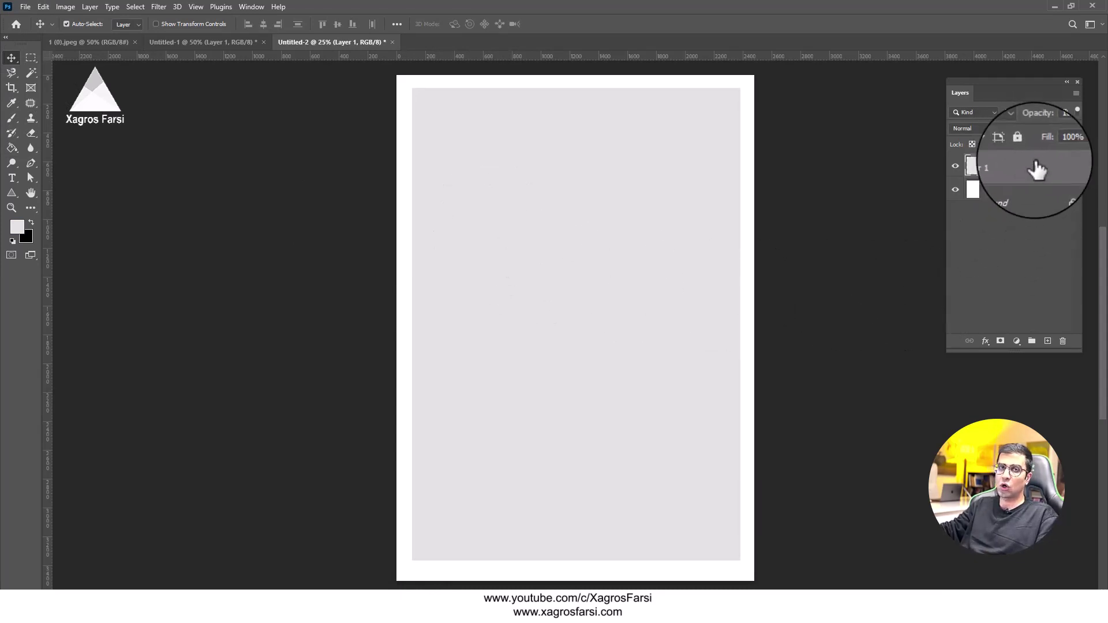
{"action": "double_click", "coordinate": [1037, 172]}
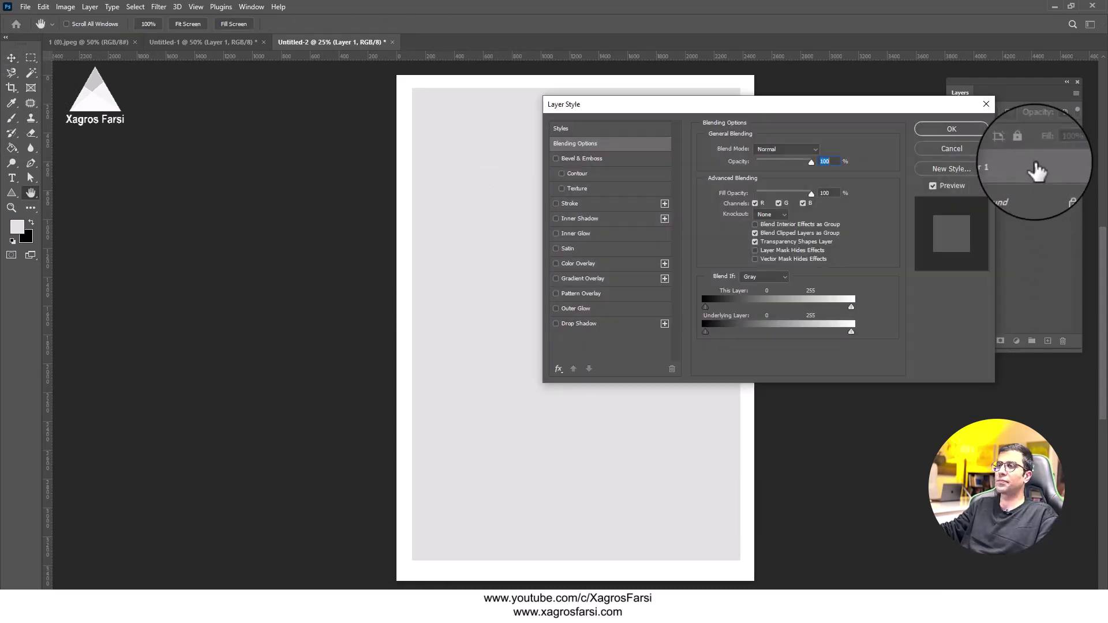
{"action": "left_click_drag", "start_coordinate": [639, 111], "coordinate": [728, 180]}
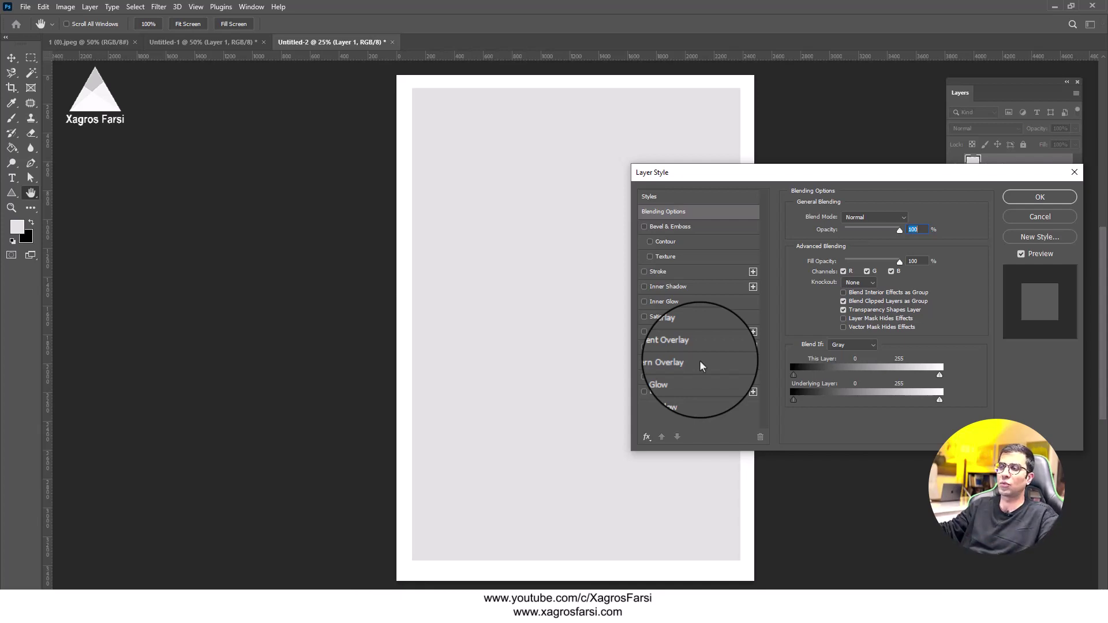
{"action": "left_click", "coordinate": [644, 362]}
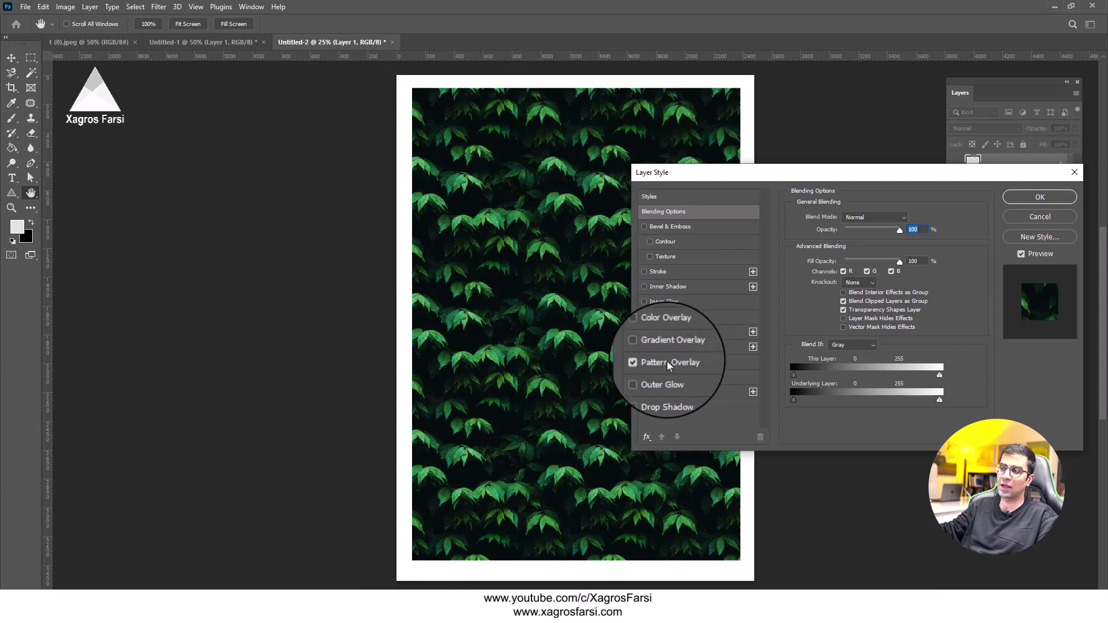
{"action": "left_click", "coordinate": [670, 364]}
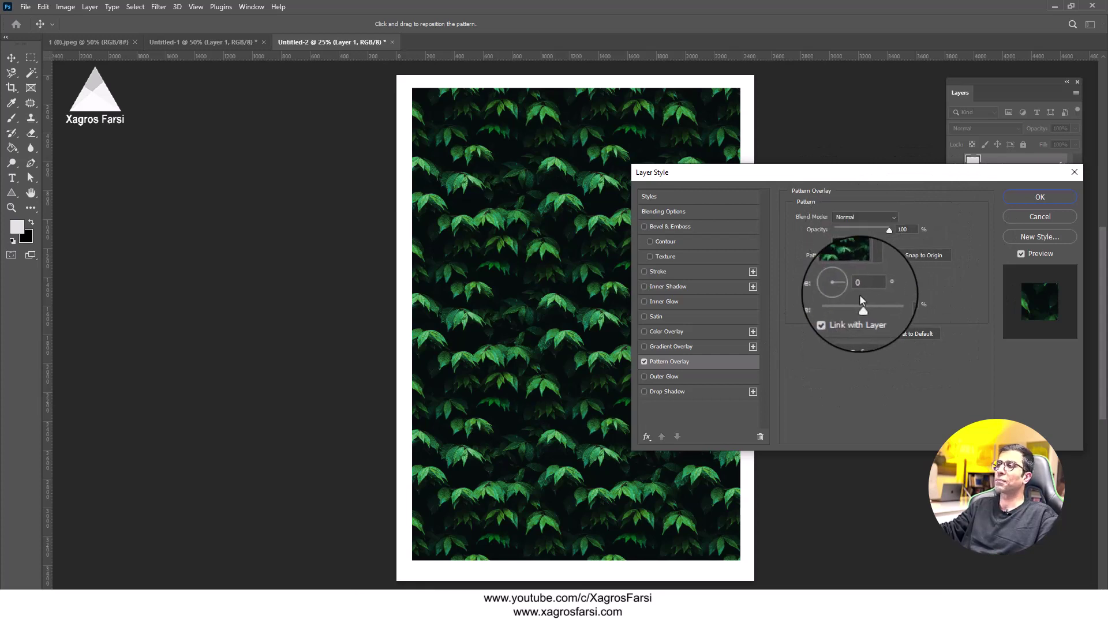
{"action": "left_click", "coordinate": [872, 254]}
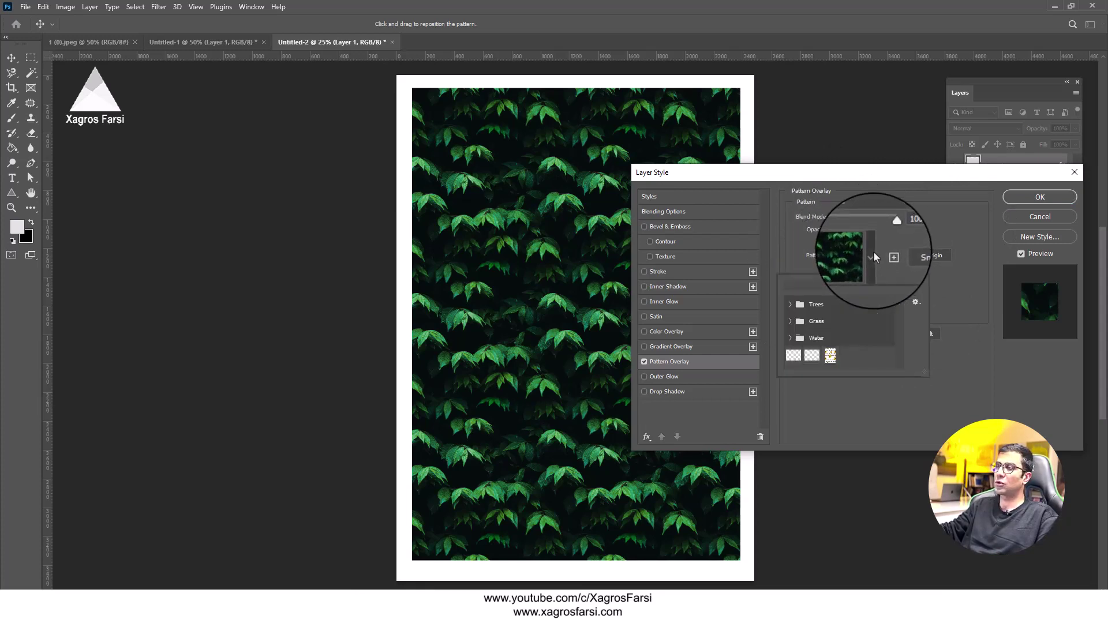
{"action": "left_click", "coordinate": [831, 356]}
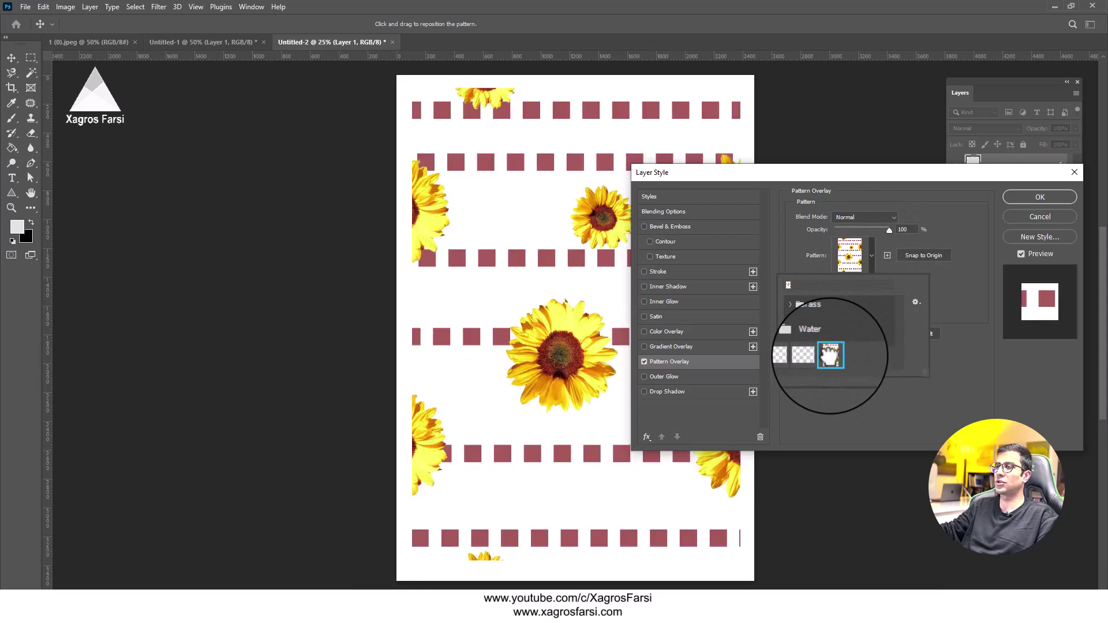
{"action": "left_click", "coordinate": [872, 253]}
Step: Scale the overlay pattern to 15%, set its angle to 34° and its blend mode to Multiply, and apply the style
{"action": "left_click_drag", "start_coordinate": [858, 307], "coordinate": [849, 308]}
{"action": "left_click_drag", "start_coordinate": [844, 308], "coordinate": [836, 307]}
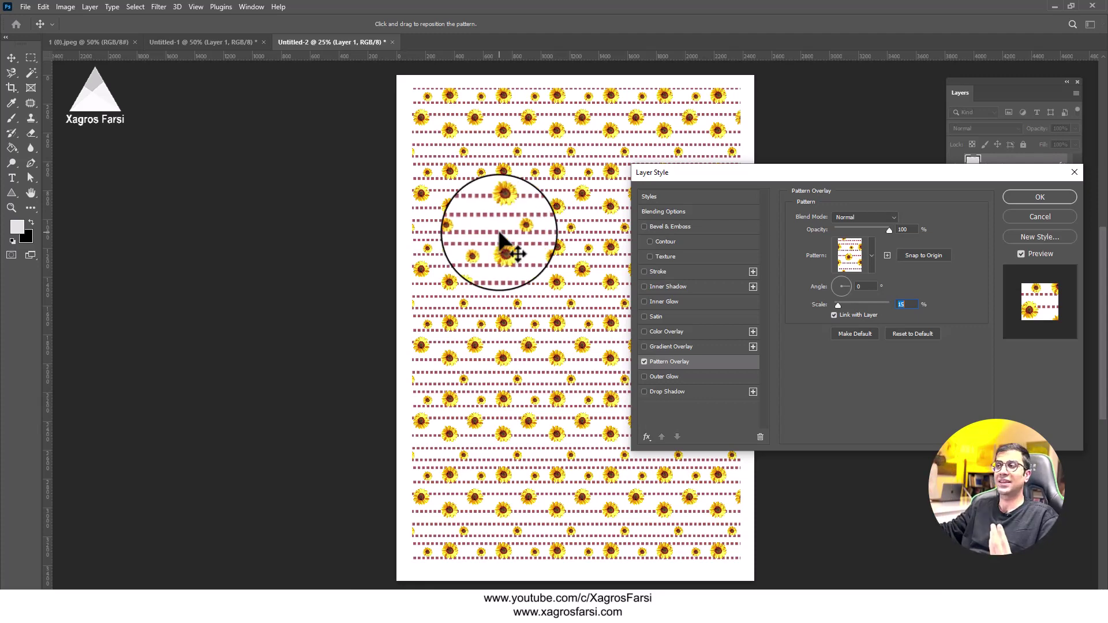
{"action": "left_click", "coordinate": [846, 283]}
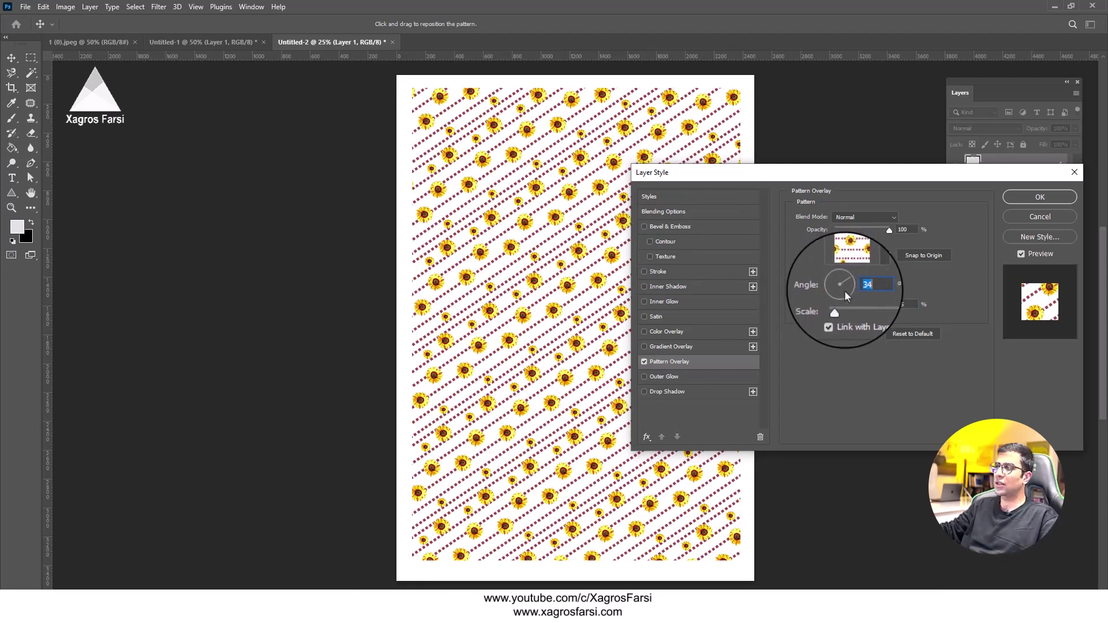
{"action": "left_click", "coordinate": [859, 218]}
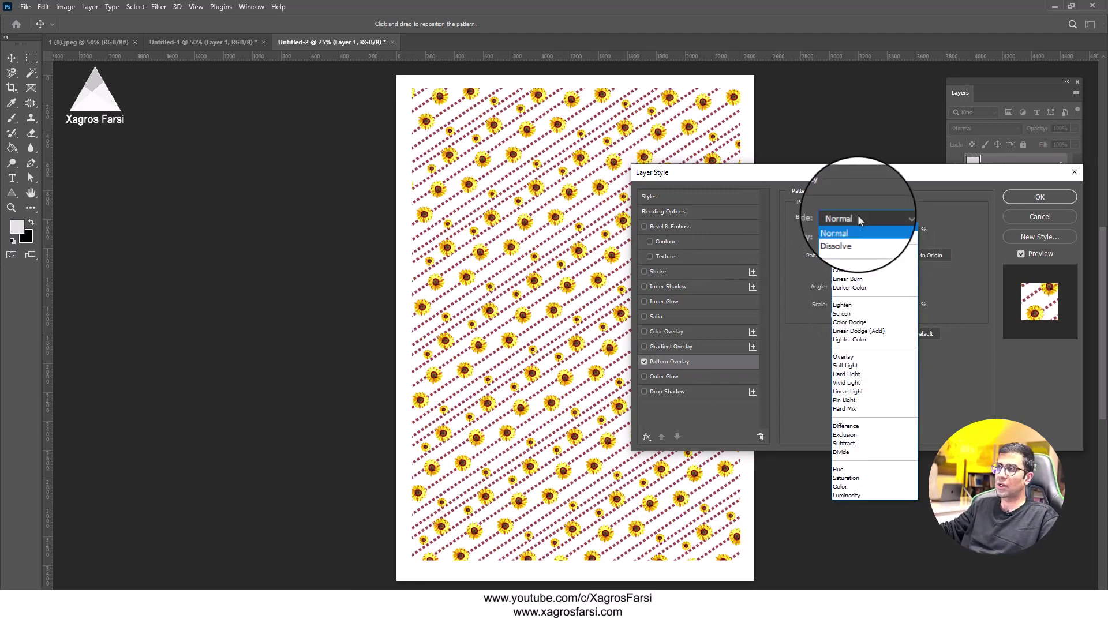
{"action": "left_click", "coordinate": [850, 262]}
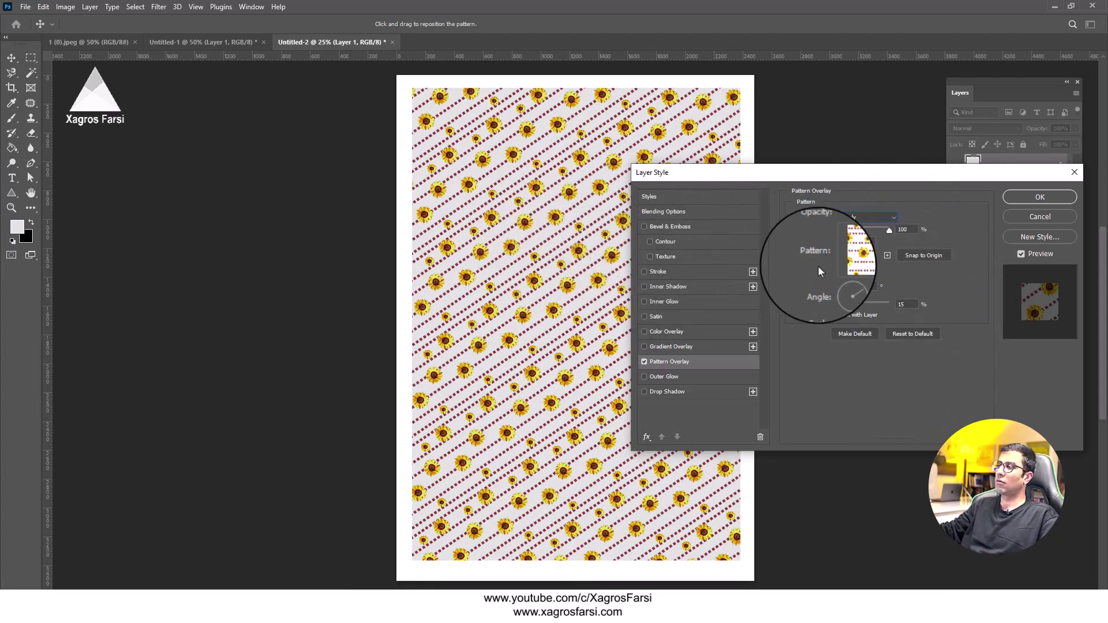
{"action": "left_click", "coordinate": [1025, 197]}
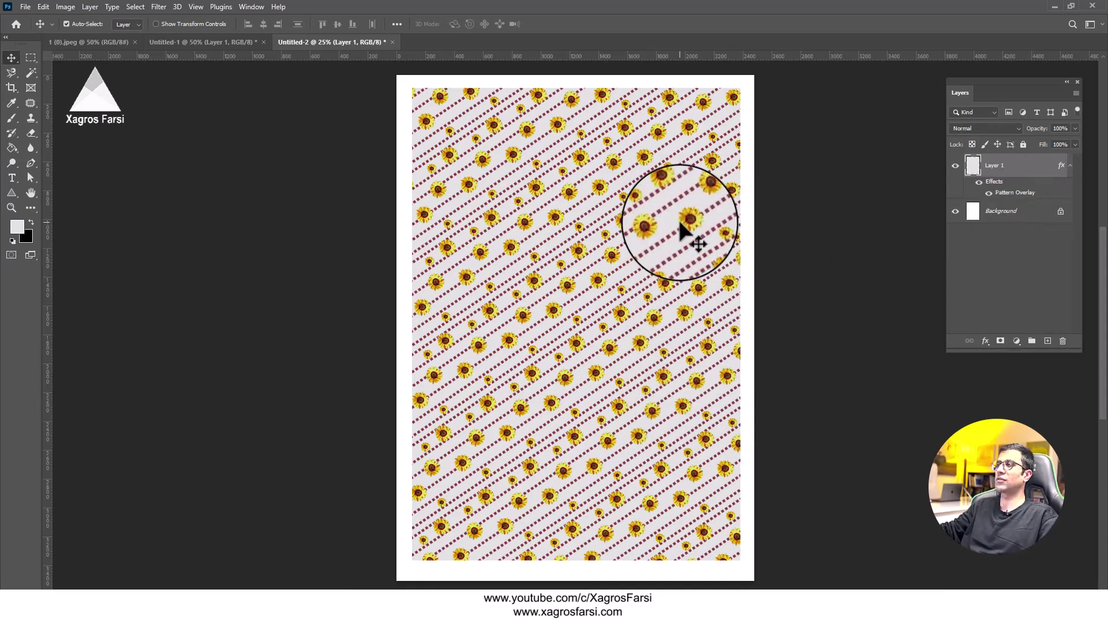
Step: Try to warp the patterned rectangle inward on both sides while its overlay is a live effect, and undo the warp
{"action": "scroll", "coordinate": [681, 228], "scroll_direction": "up", "scroll_amount": 1}
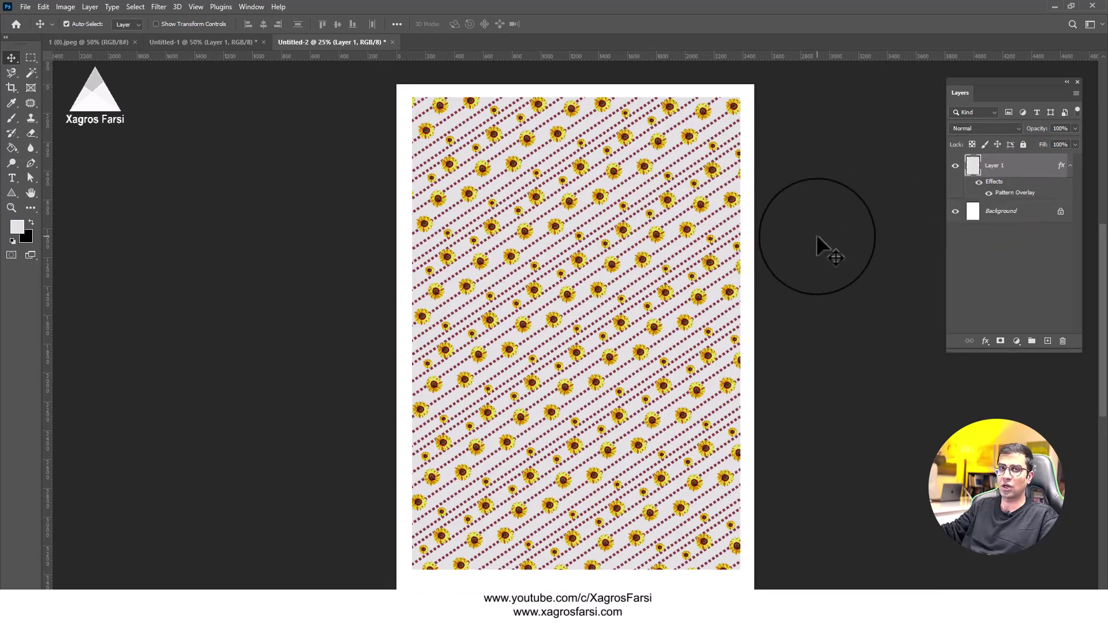
{"action": "key", "text": "ctrl+t"}
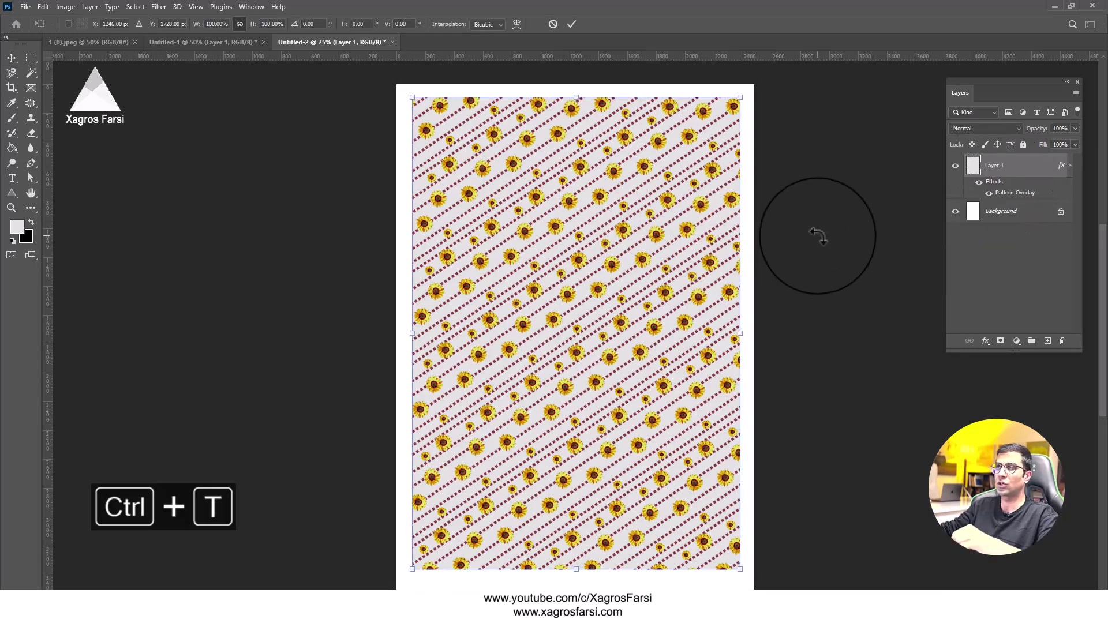
{"action": "right_click", "coordinate": [707, 224]}
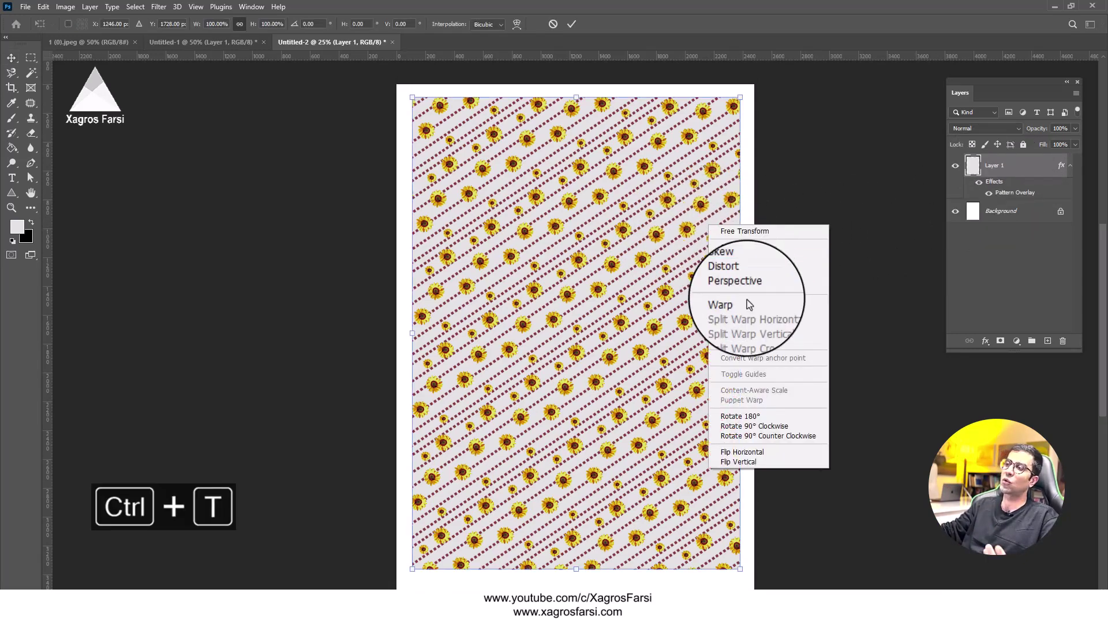
{"action": "left_click", "coordinate": [729, 304]}
{"action": "left_click_drag", "start_coordinate": [738, 259], "coordinate": [614, 248]}
{"action": "left_click_drag", "start_coordinate": [454, 223], "coordinate": [588, 205]}
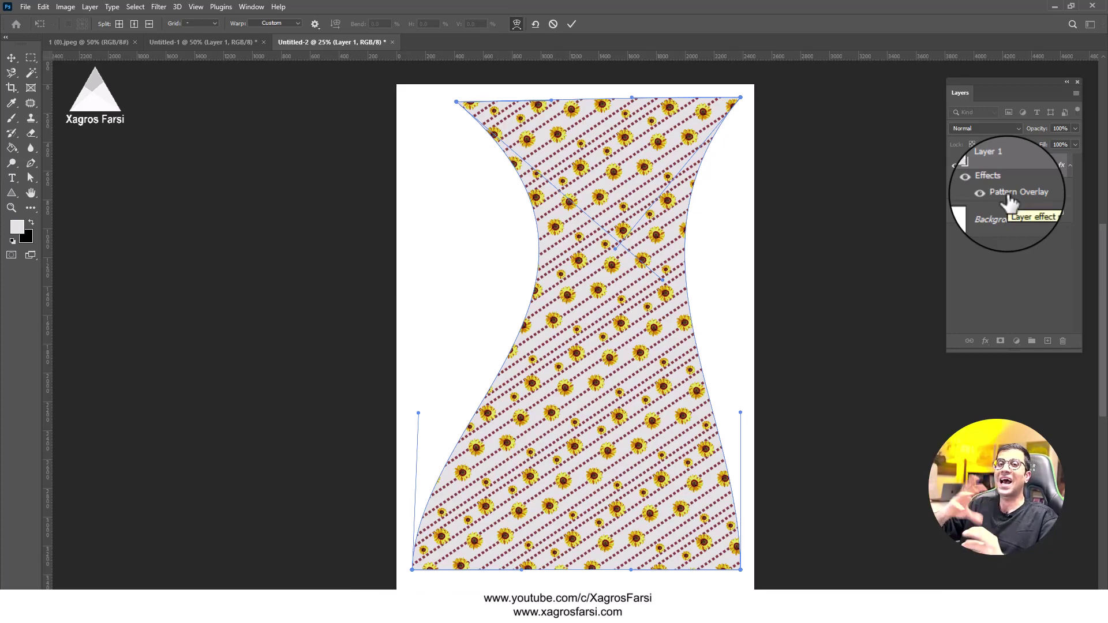
{"action": "key", "text": "ctrl+z"}
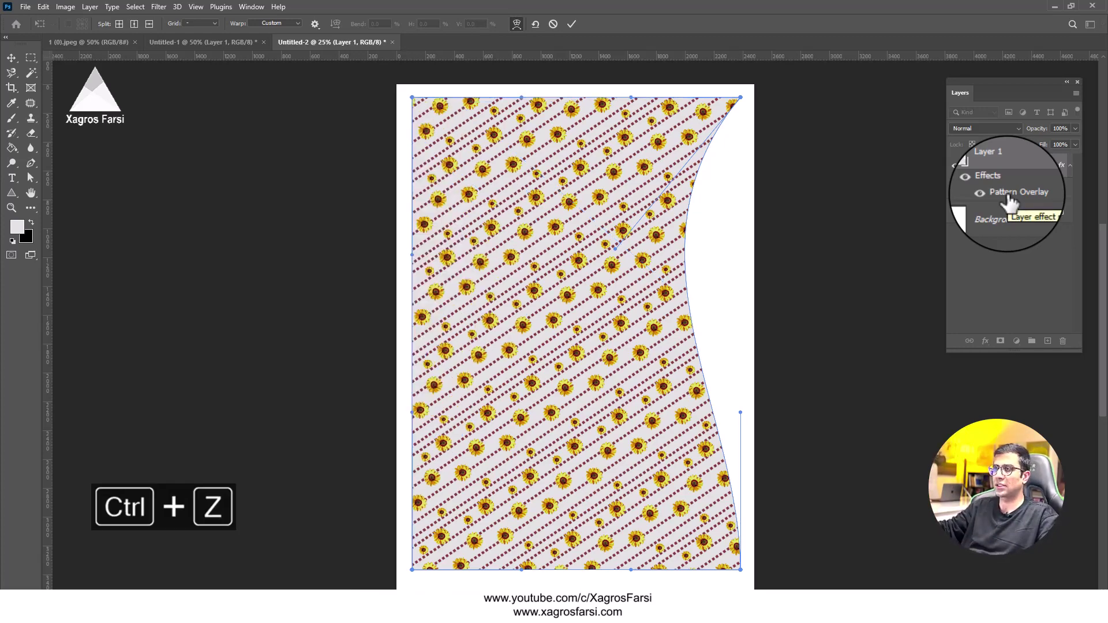
{"action": "key", "text": "ctrl+z"}
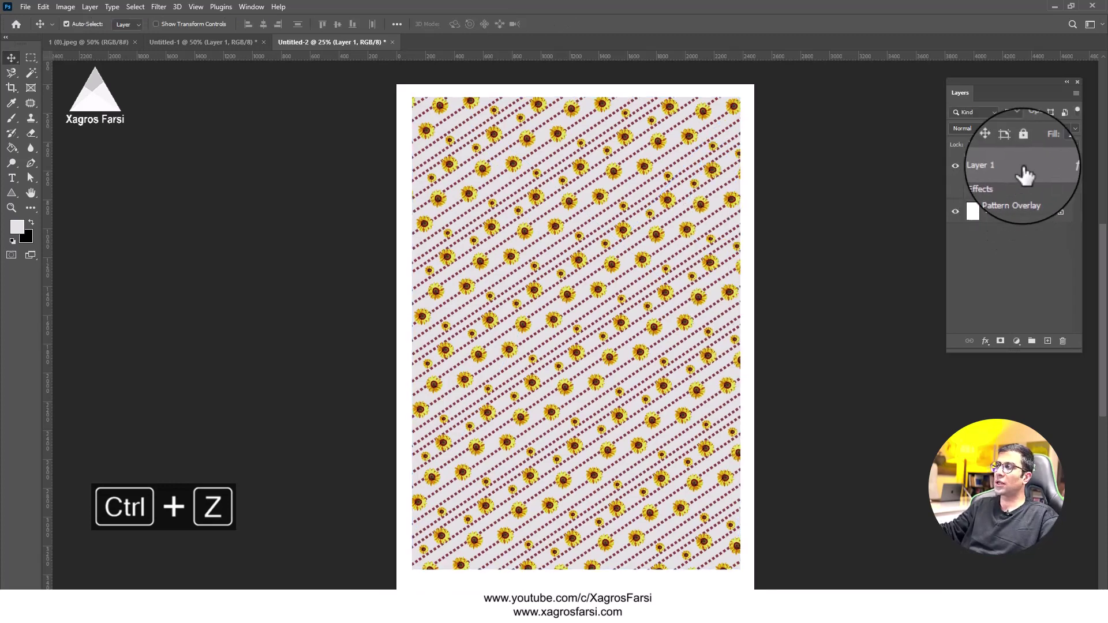
Step: Rasterize the layer style of the patterned rectangle's layer
{"action": "right_click", "coordinate": [1024, 173]}
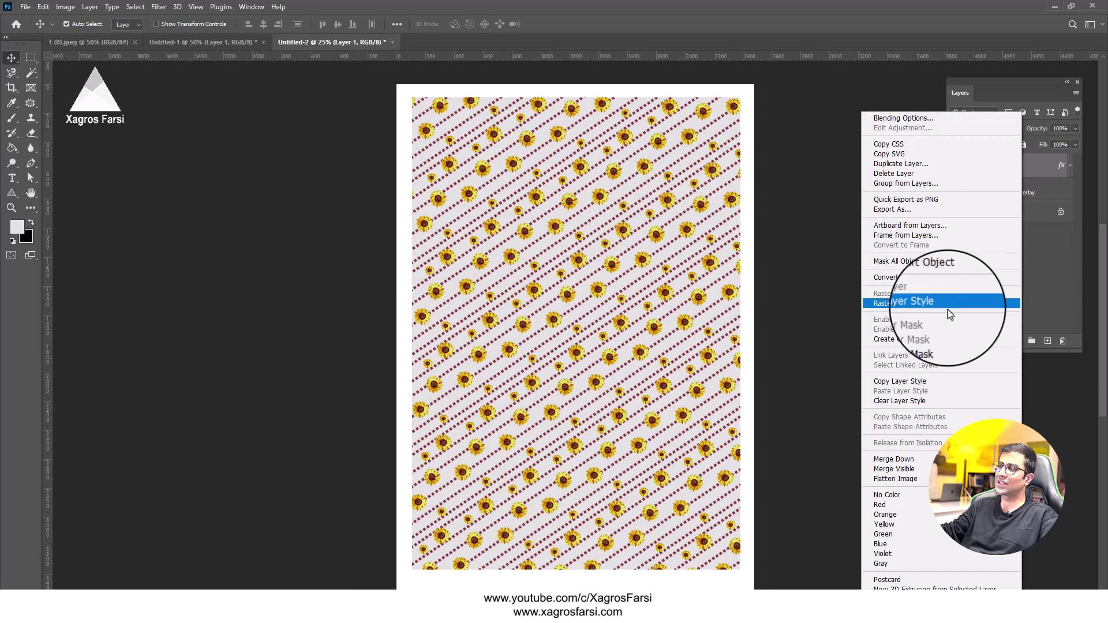
{"action": "left_click", "coordinate": [914, 309]}
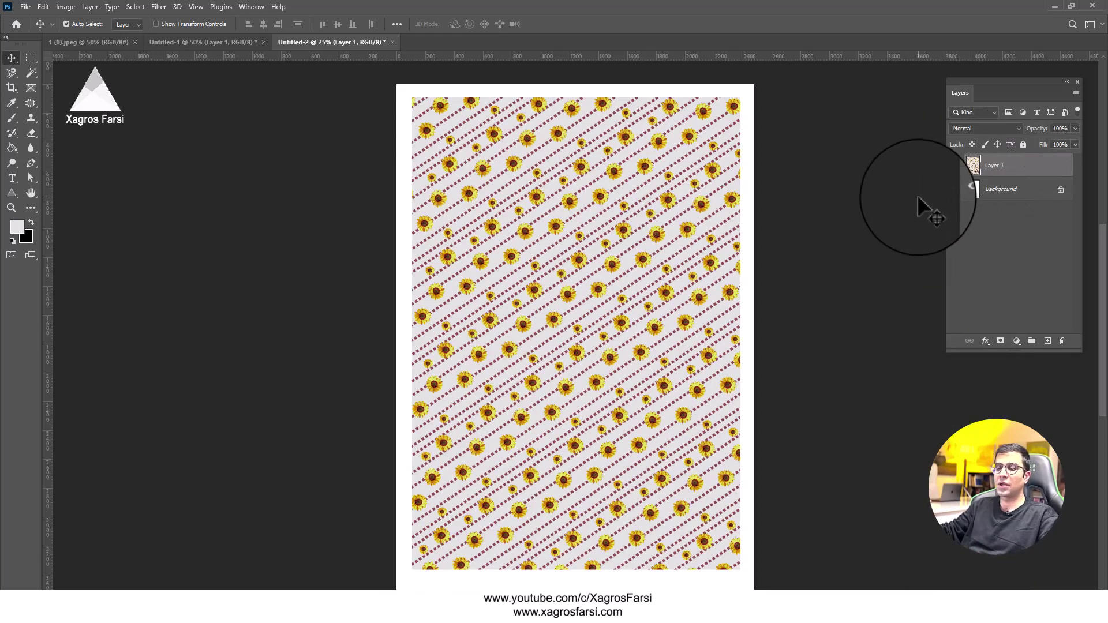
Step: Try to warp the rasterized pattern layer by pulling its sides and lower edge inward, and cancel the transform
{"action": "key", "text": "ctrl+t"}
{"action": "right_click", "coordinate": [691, 270]}
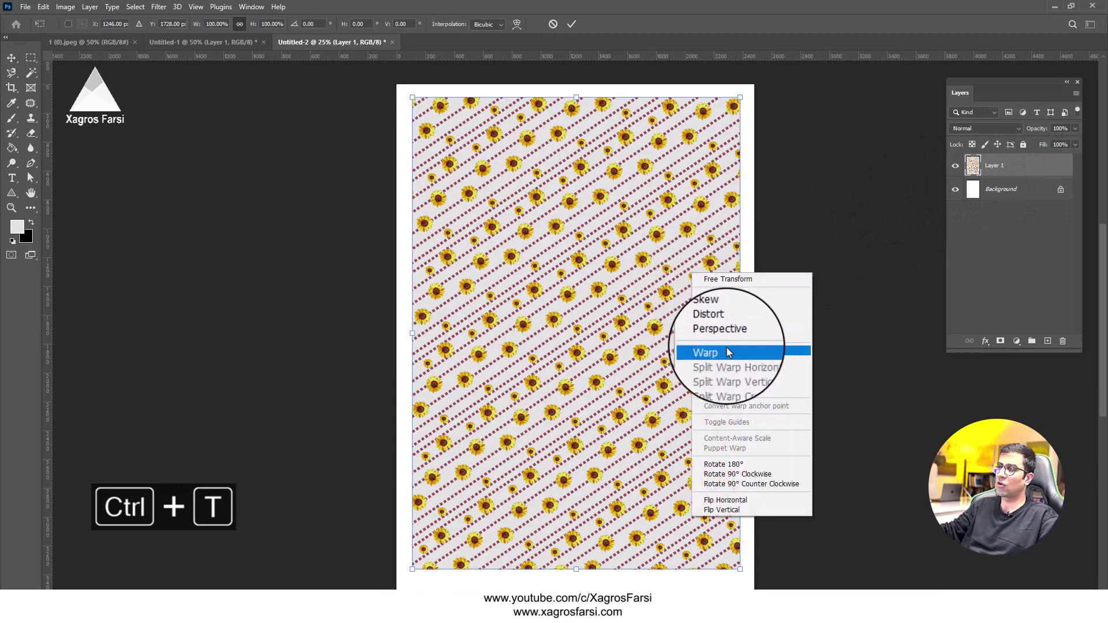
{"action": "left_click", "coordinate": [727, 348]}
{"action": "left_click_drag", "start_coordinate": [693, 300], "coordinate": [636, 285]}
{"action": "left_click_drag", "start_coordinate": [443, 186], "coordinate": [563, 230]}
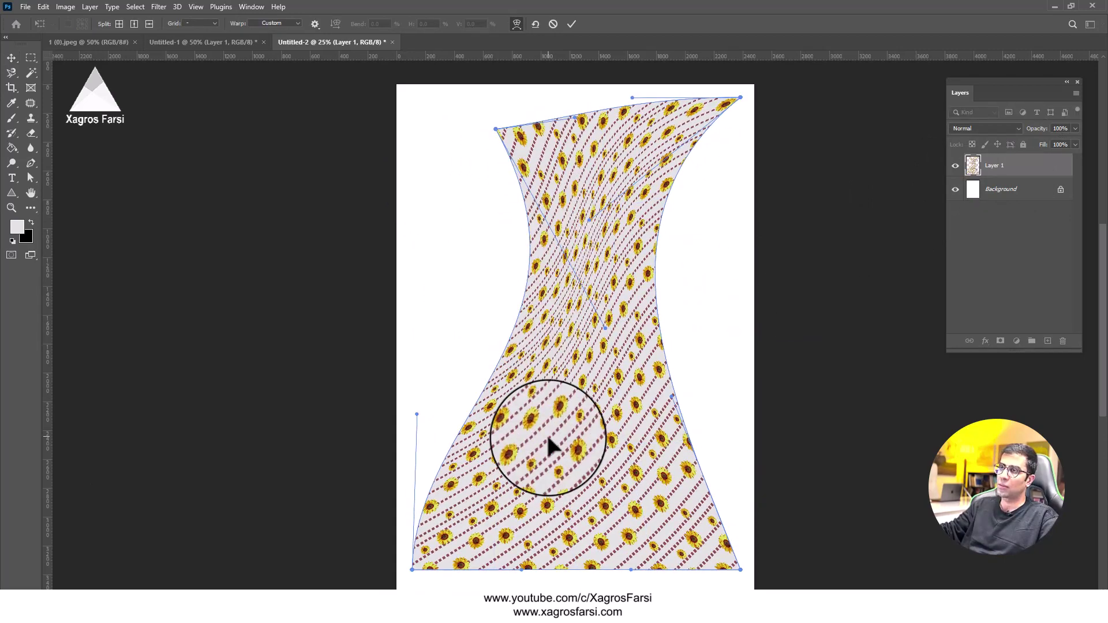
{"action": "left_click_drag", "start_coordinate": [550, 444], "coordinate": [612, 458]}
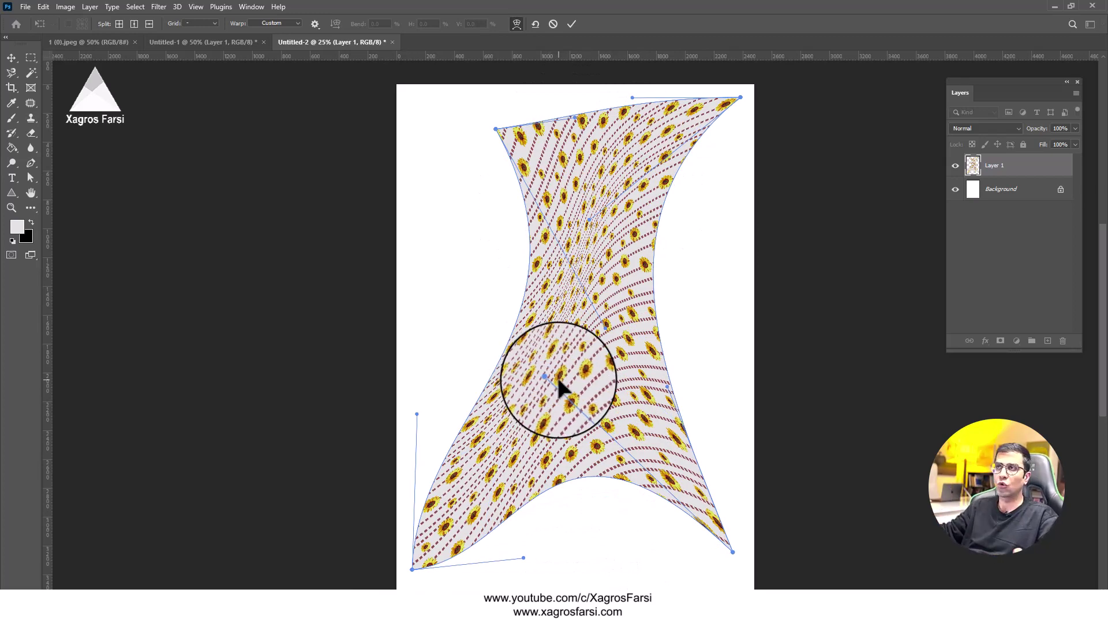
{"action": "left_click", "coordinate": [554, 26]}
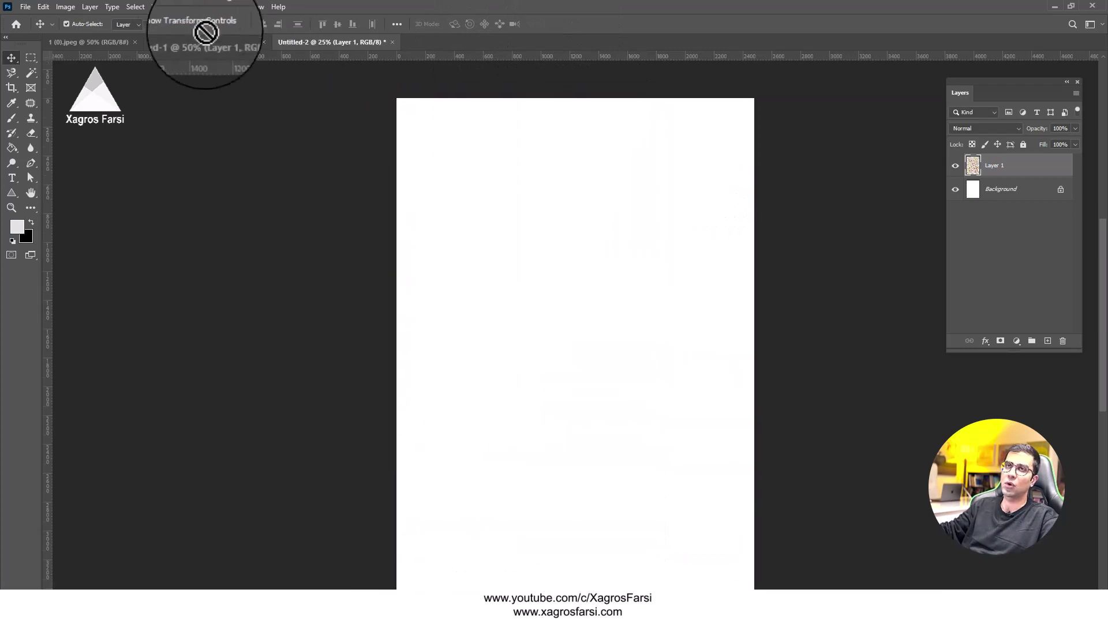
Step: Switch to the fashion illustration document, scale the sunflower pattern layer down to about 27%, and place it over the trousers
{"action": "left_click", "coordinate": [191, 42]}
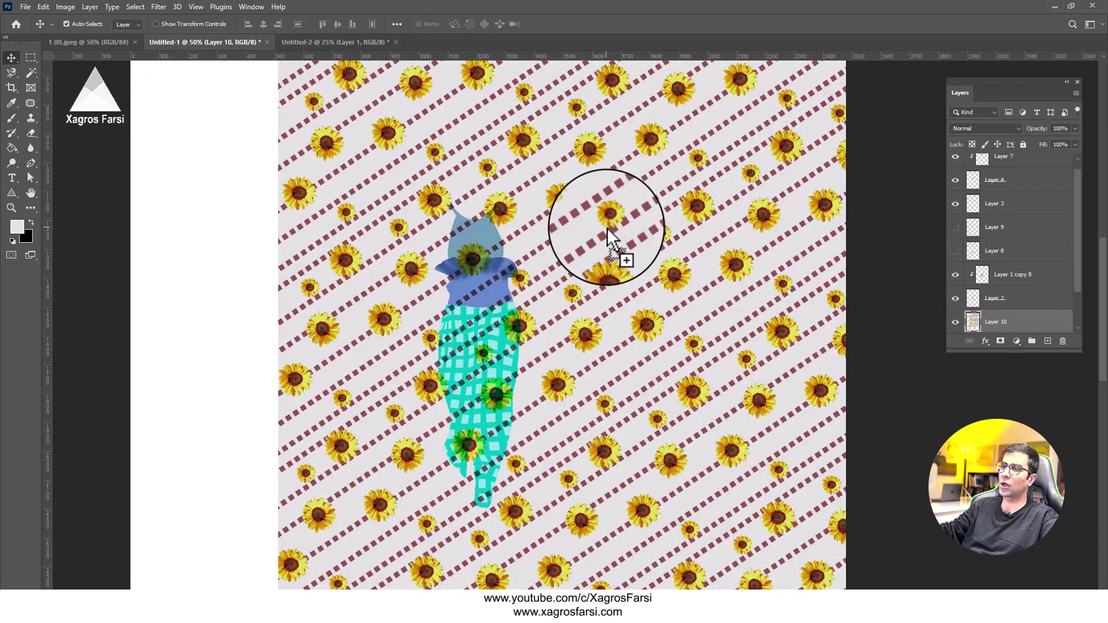
{"action": "key", "text": "ctrl+t"}
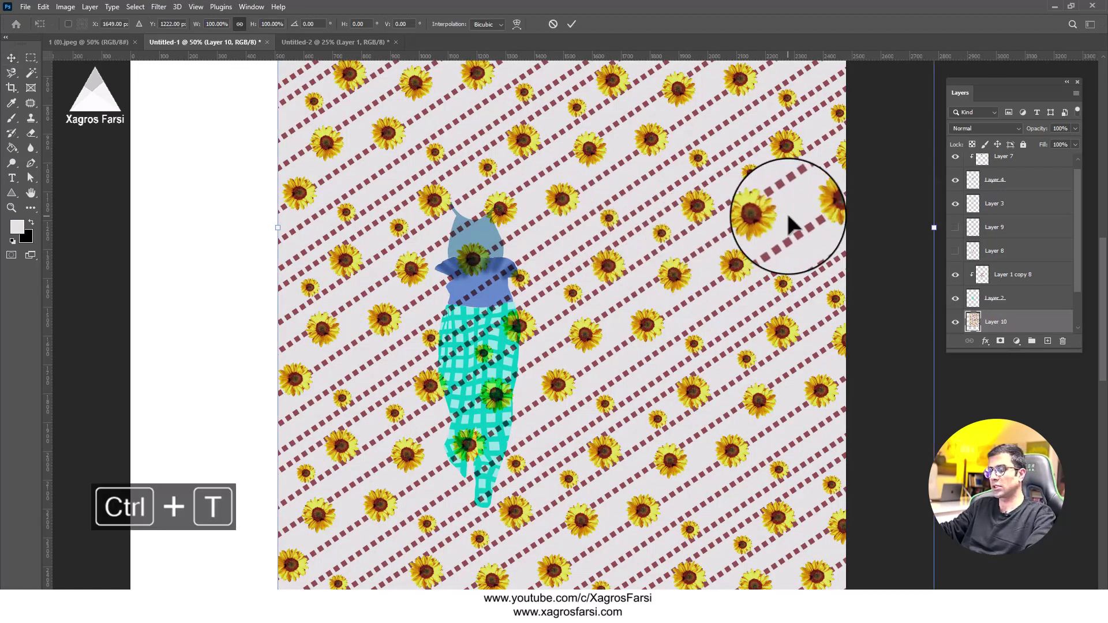
{"action": "key", "text": "ctrl+minus"}
{"action": "left_click_drag", "start_coordinate": [814, 574], "coordinate": [520, 153]}
{"action": "left_click_drag", "start_coordinate": [466, 87], "coordinate": [540, 305]}
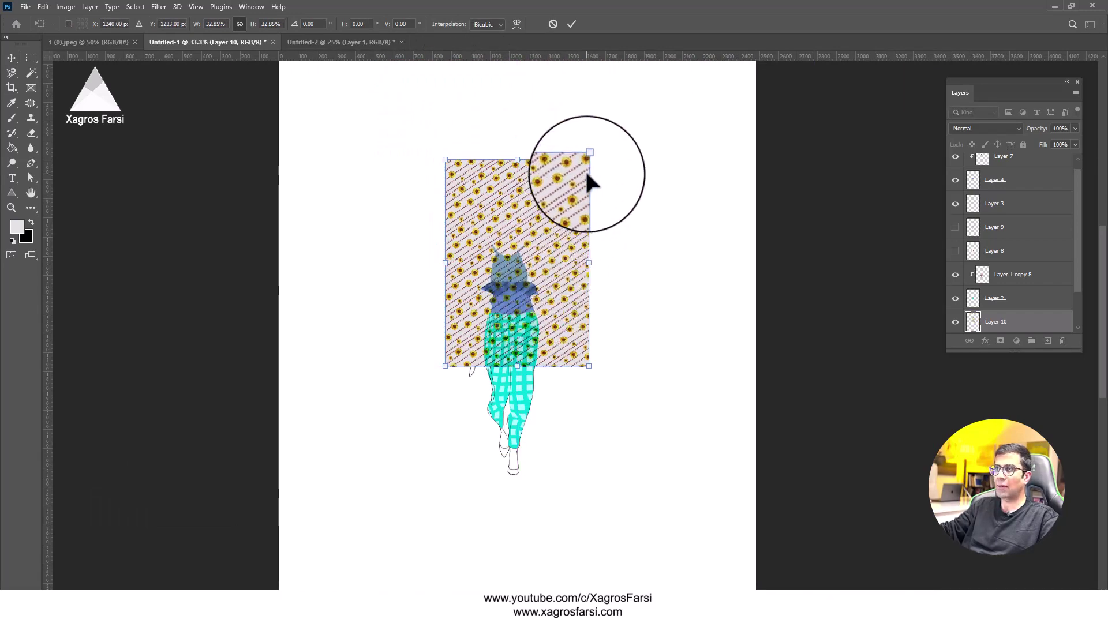
{"action": "left_click_drag", "start_coordinate": [584, 168], "coordinate": [564, 202]}
{"action": "key", "text": "ctrl+z"}
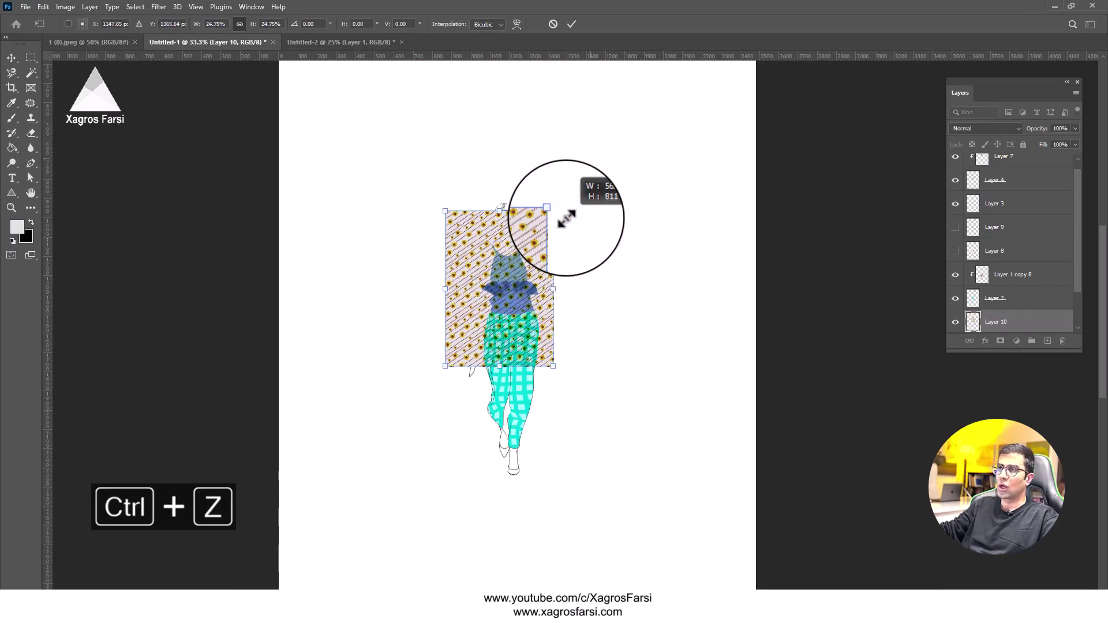
{"action": "left_click_drag", "start_coordinate": [507, 272], "coordinate": [526, 361]}
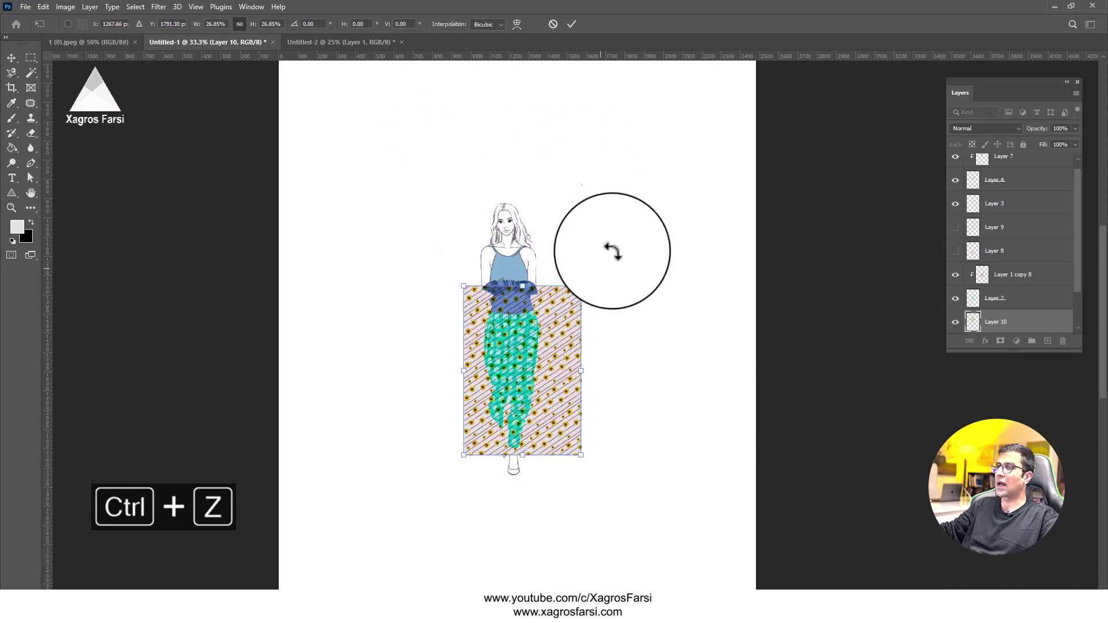
{"action": "left_click", "coordinate": [572, 24]}
Step: Move the sunflower pattern layer above the trousers' layers and delete the old checked texture layer clipped to the trousers
{"action": "left_click_drag", "start_coordinate": [999, 325], "coordinate": [1064, 341]}
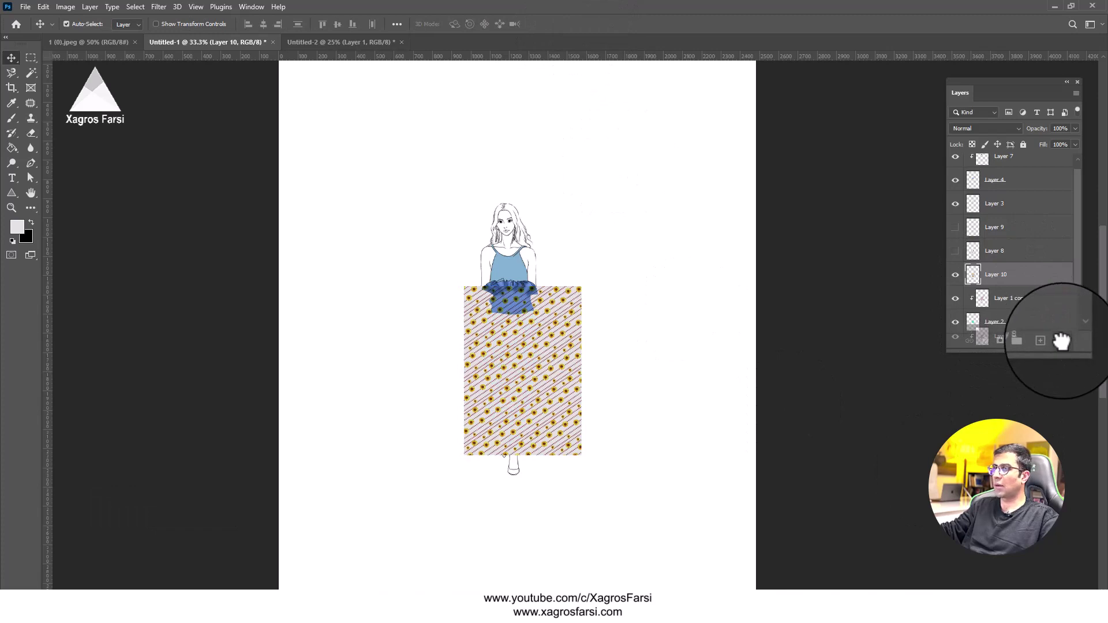
{"action": "key", "text": "ctrl+equal"}
{"action": "key", "text": "ctrl+equal"}
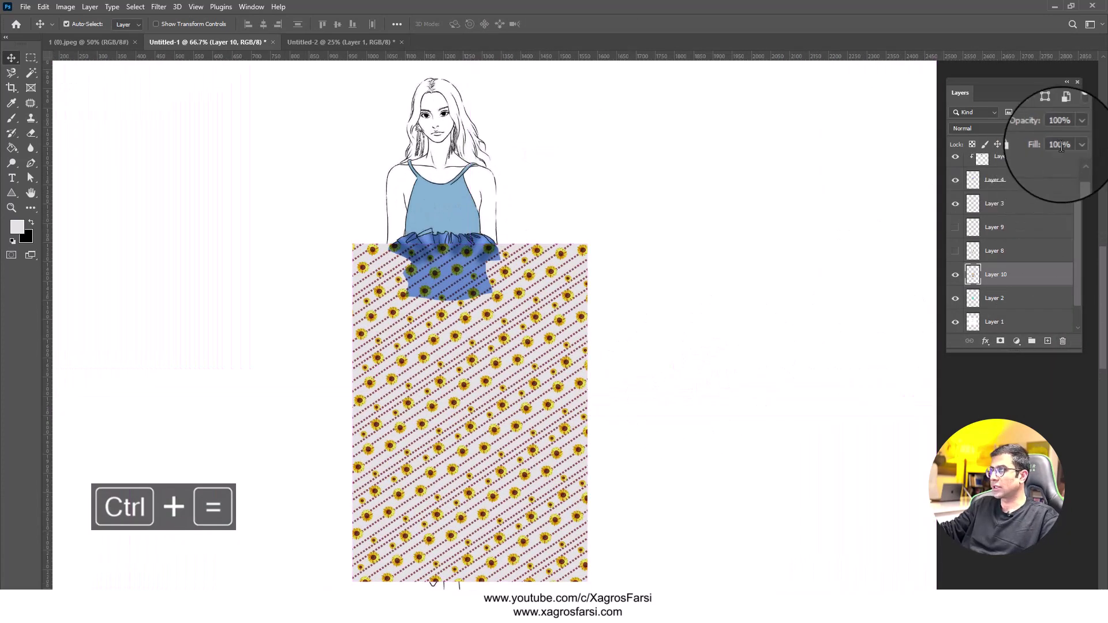
Step: Lower the pattern layer's opacity to 52%, scale it to about 94%, and align it over the trousers
{"action": "left_click_drag", "start_coordinate": [1075, 129], "coordinate": [1048, 143]}
{"action": "left_click_drag", "start_coordinate": [539, 371], "coordinate": [609, 309]}
{"action": "key", "text": "ctrl+t"}
{"action": "left_click_drag", "start_coordinate": [672, 475], "coordinate": [657, 456]}
{"action": "mouse_move", "coordinate": [564, 359]}
{"action": "left_mouse_down"}
{"action": "mouse_move", "coordinate": [547, 360]}
{"action": "mouse_move", "coordinate": [556, 372]}
{"action": "left_mouse_up"}
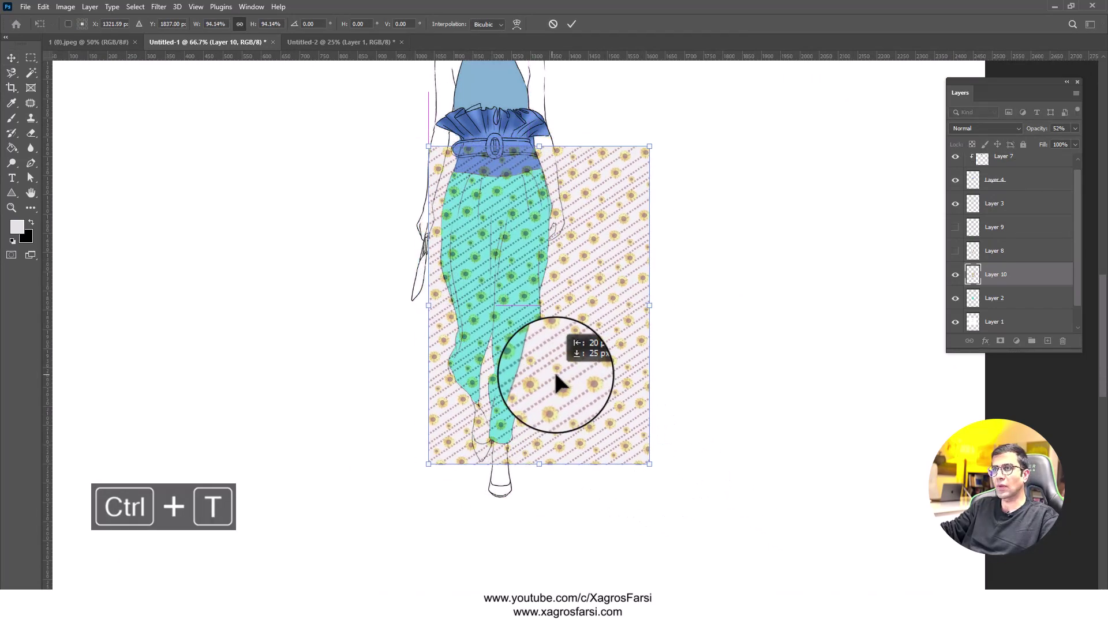
{"action": "left_click", "coordinate": [572, 25]}
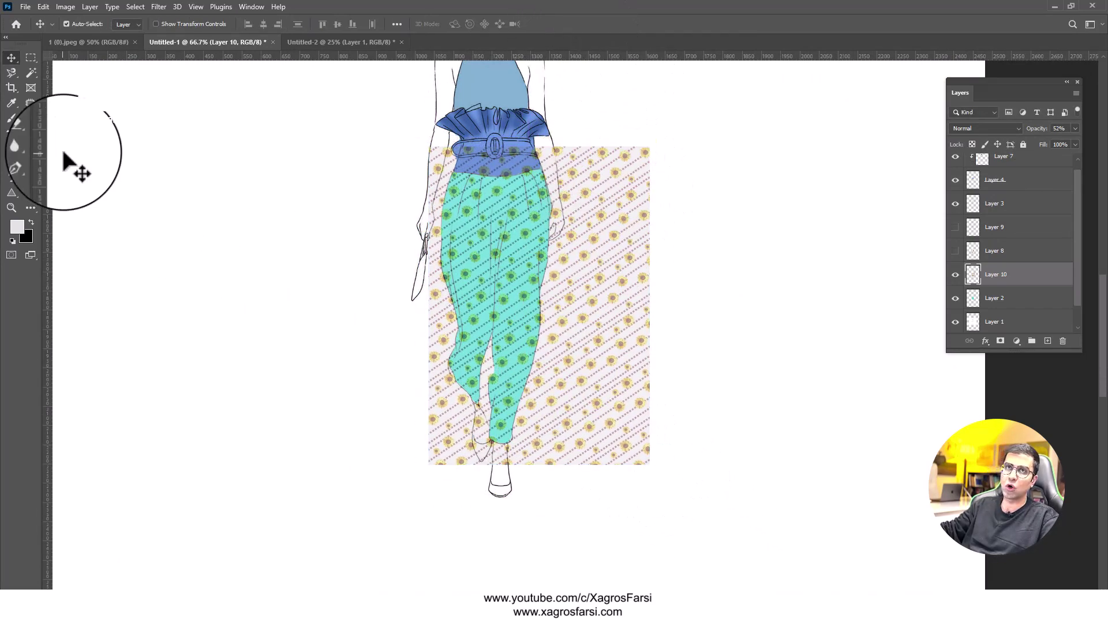
Step: Select the excess strip of pattern beyond the right side of the trousers, delete it, and deselect
{"action": "left_click", "coordinate": [32, 59]}
{"action": "left_click_drag", "start_coordinate": [668, 131], "coordinate": [584, 514]}
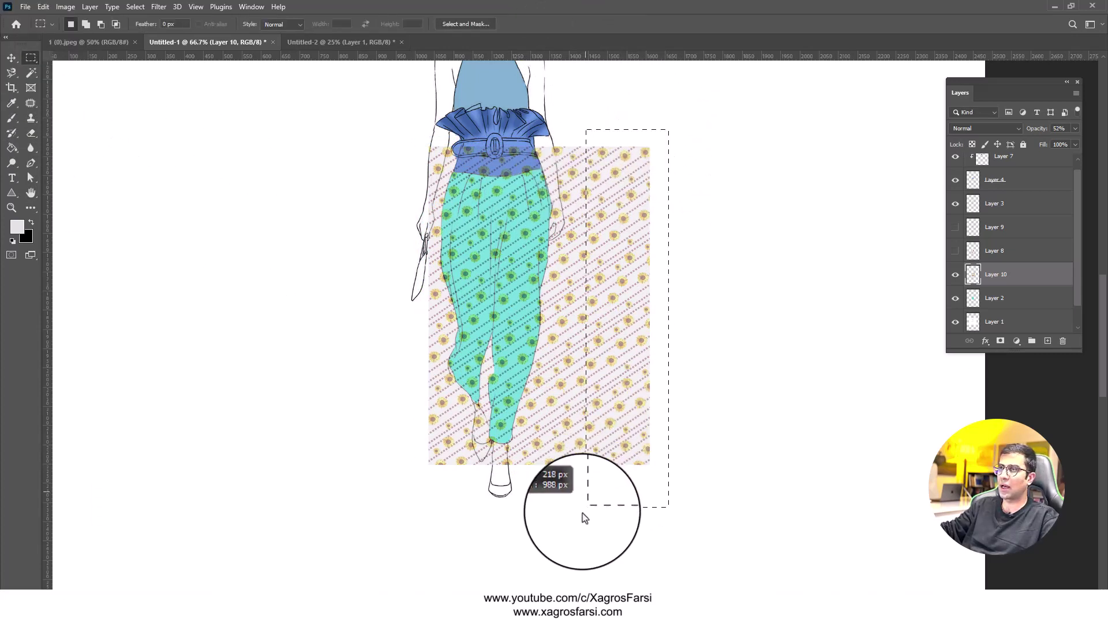
{"action": "key", "text": "Delete"}
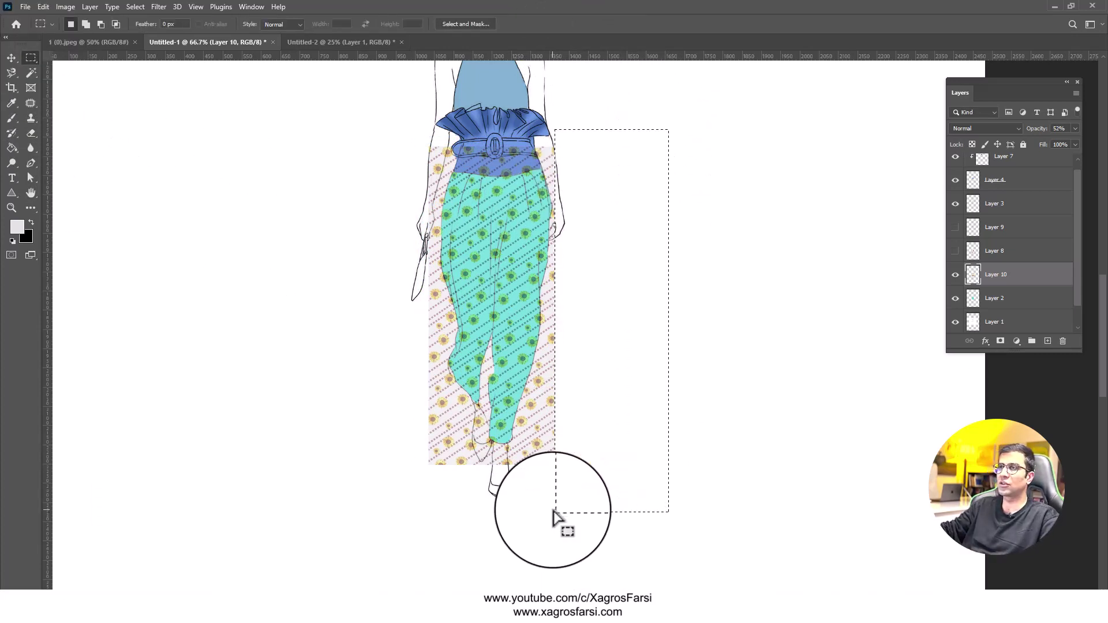
{"action": "key", "text": "ctrl+d"}
{"action": "left_click", "coordinate": [13, 59]}
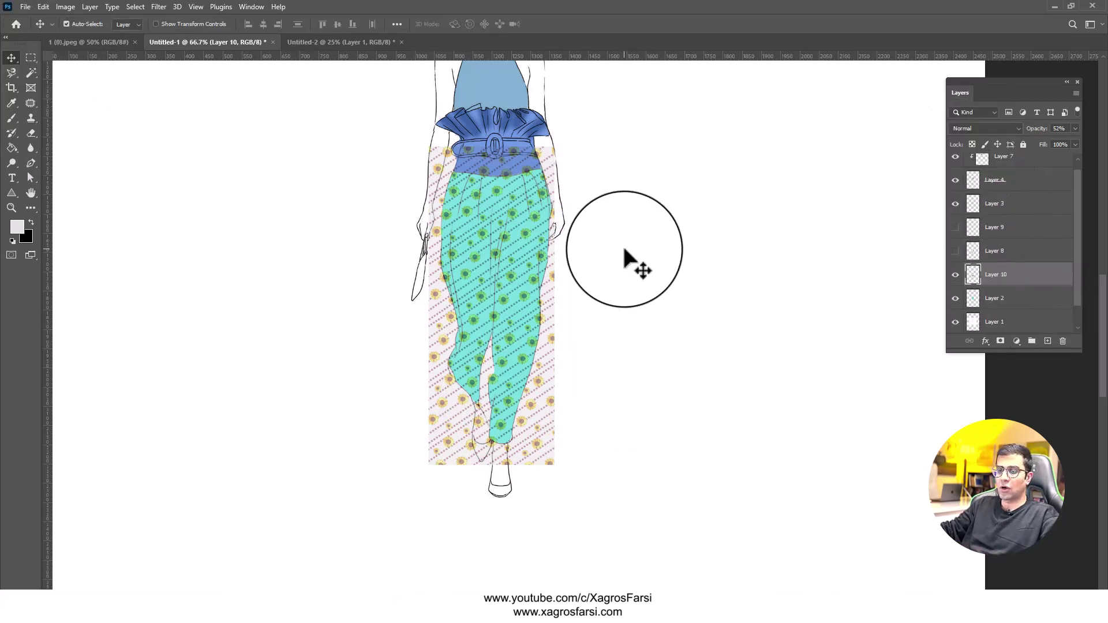
Step: Start a warp on the pattern layer, splitting its mesh crosswise at the centre and vertically on both sides of it
{"action": "key", "text": "ctrl+t"}
{"action": "right_click", "coordinate": [521, 268]}
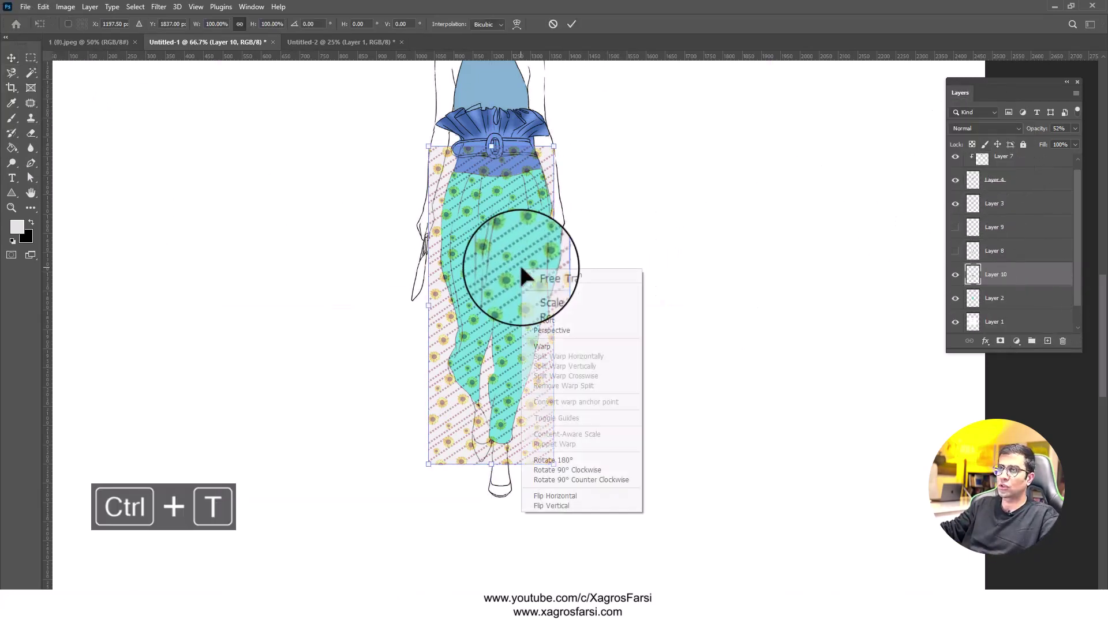
{"action": "left_click", "coordinate": [533, 344]}
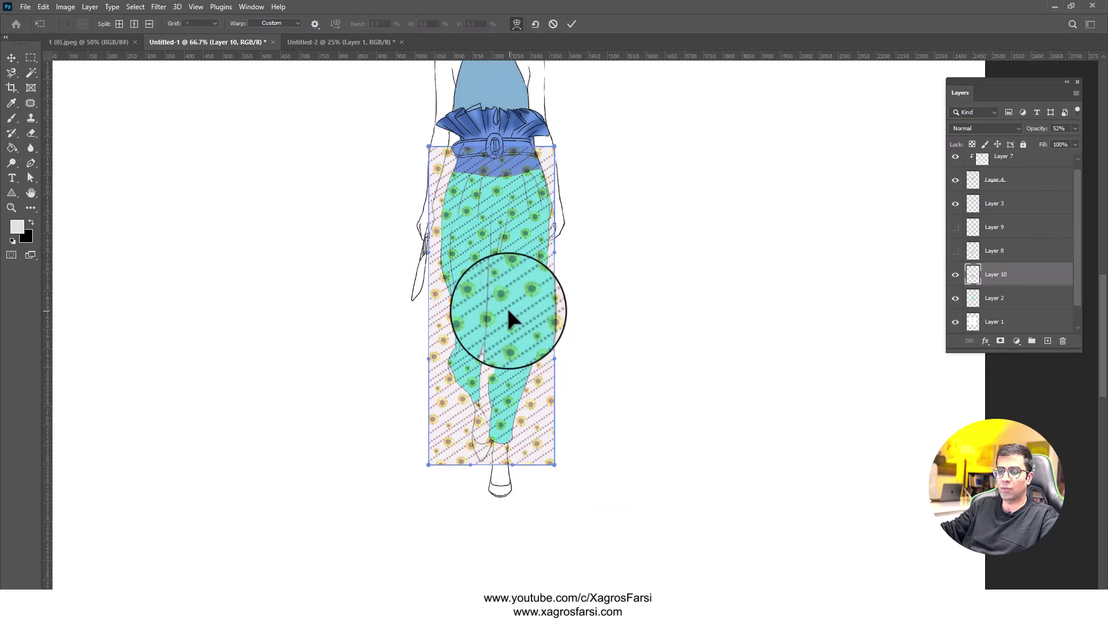
{"action": "left_click", "coordinate": [490, 326]}
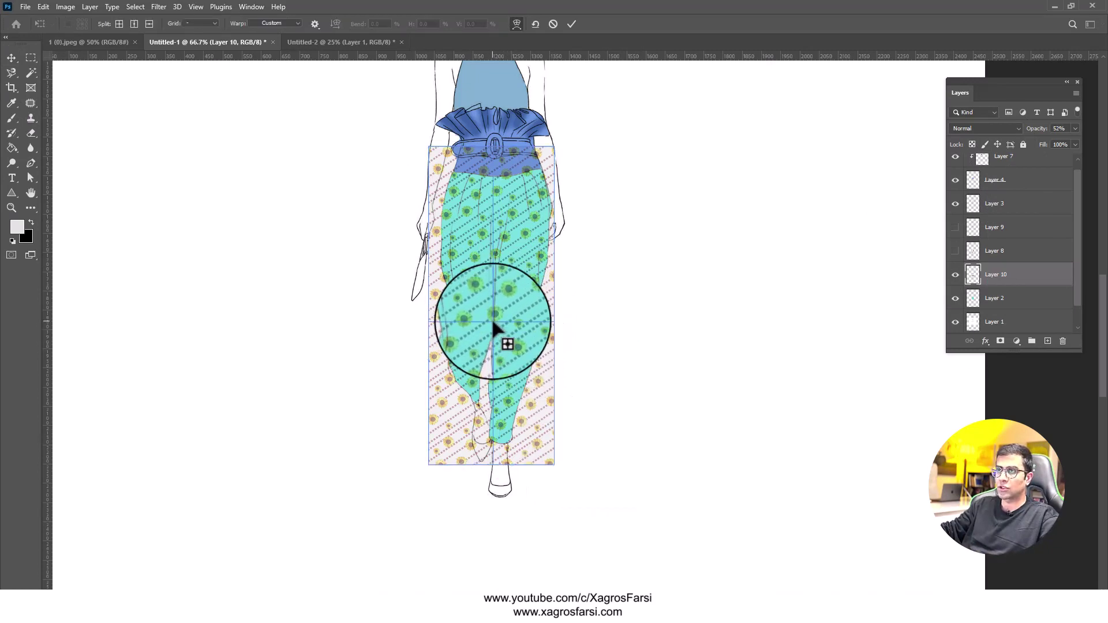
{"action": "left_click", "coordinate": [523, 319]}
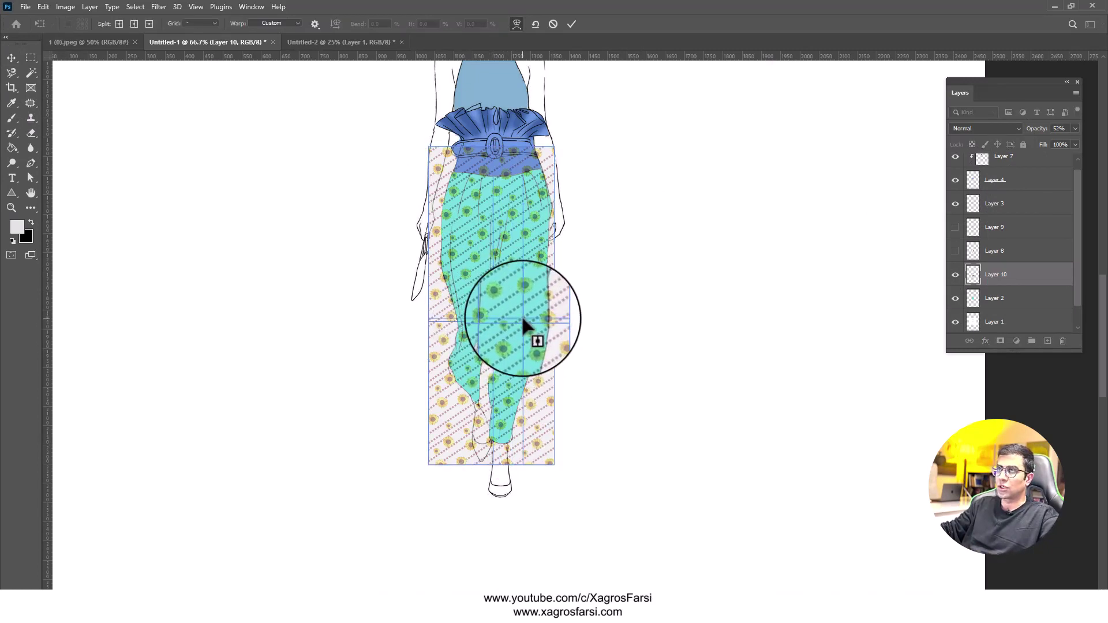
{"action": "left_click", "coordinate": [467, 321]}
Step: Warp the left side of the pattern inward from hem to waist to follow the left leg and hip
{"action": "left_click_drag", "start_coordinate": [471, 450], "coordinate": [446, 468]}
{"action": "key", "text": "ctrl+z"}
{"action": "left_click", "coordinate": [428, 466]}
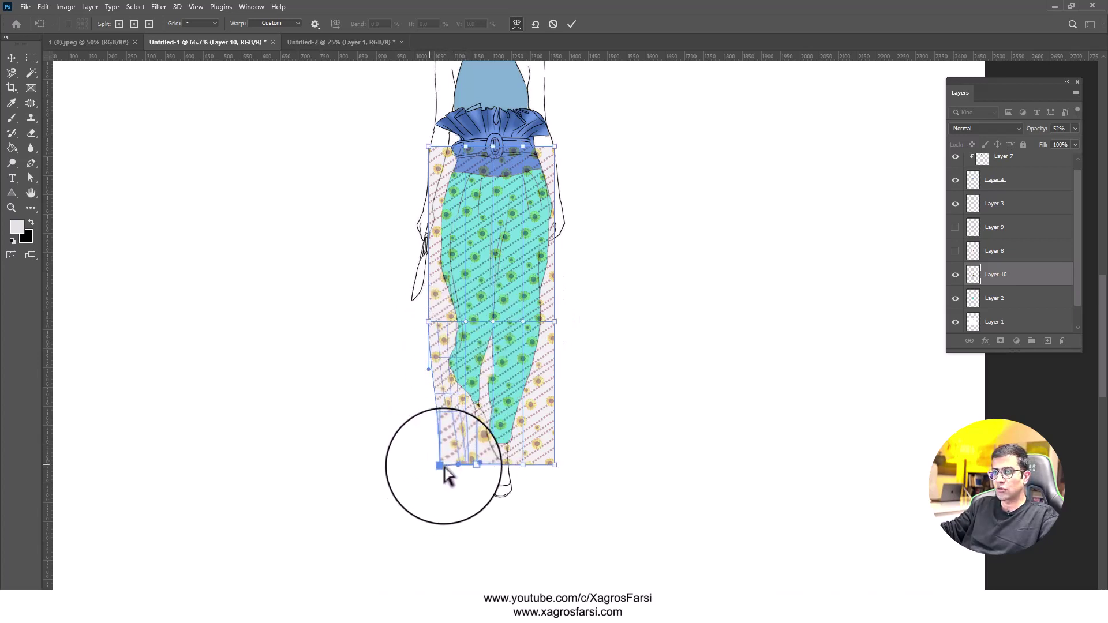
{"action": "left_click_drag", "start_coordinate": [421, 354], "coordinate": [457, 367]}
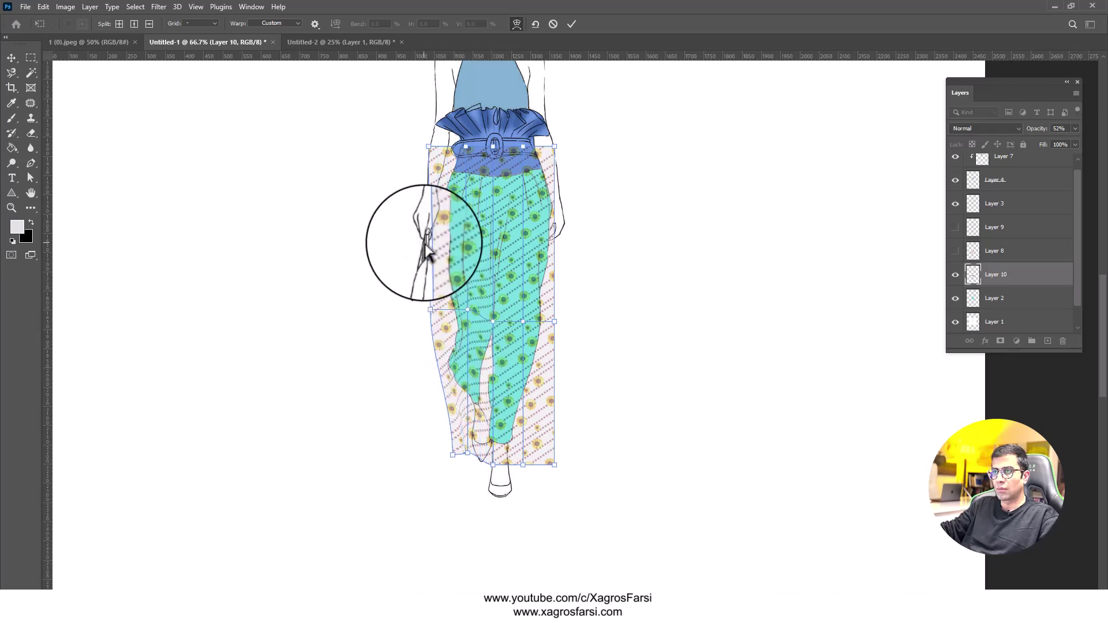
{"action": "left_click_drag", "start_coordinate": [426, 240], "coordinate": [538, 242]}
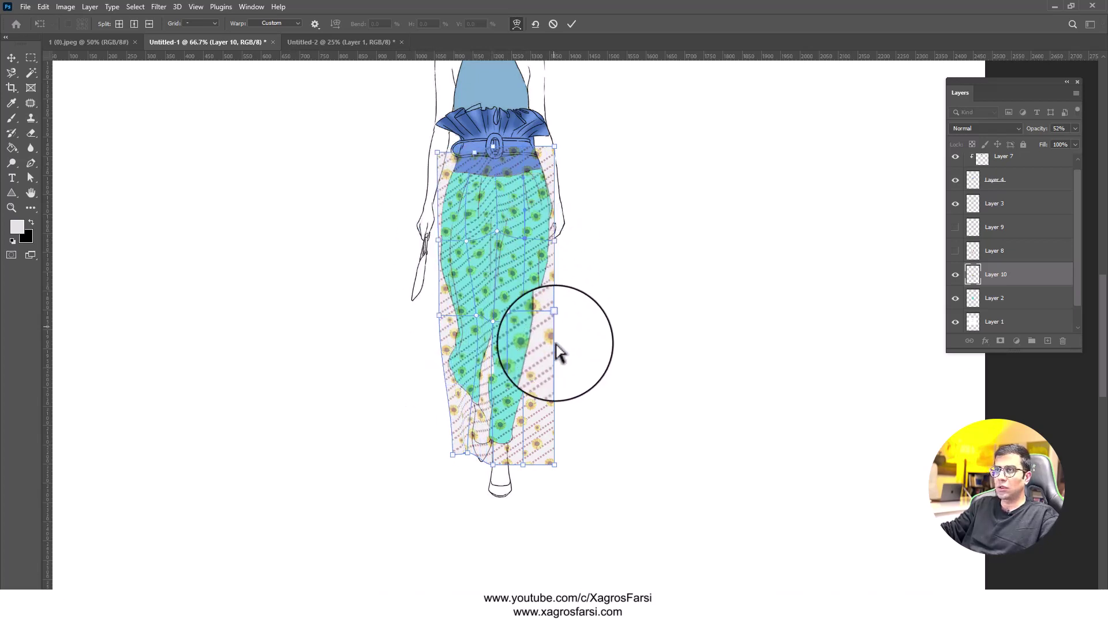
Step: Warp the right side of the pattern inward along the hem, leg and waist, and apply the warp
{"action": "left_click_drag", "start_coordinate": [554, 417], "coordinate": [540, 416]}
{"action": "left_click_drag", "start_coordinate": [553, 467], "coordinate": [518, 465]}
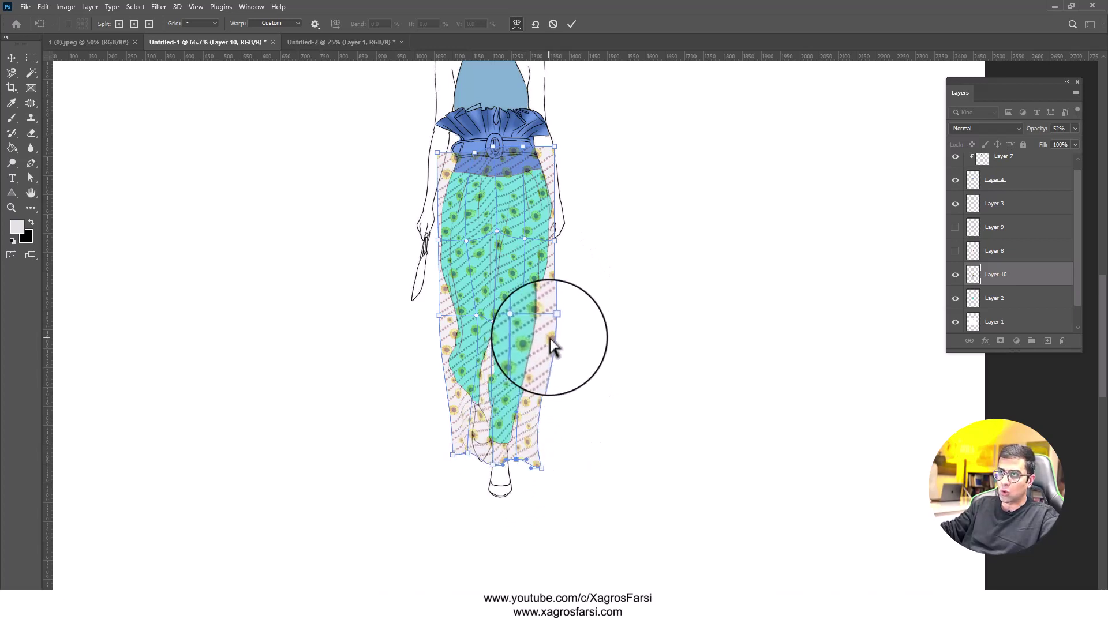
{"action": "left_click_drag", "start_coordinate": [554, 322], "coordinate": [548, 328]}
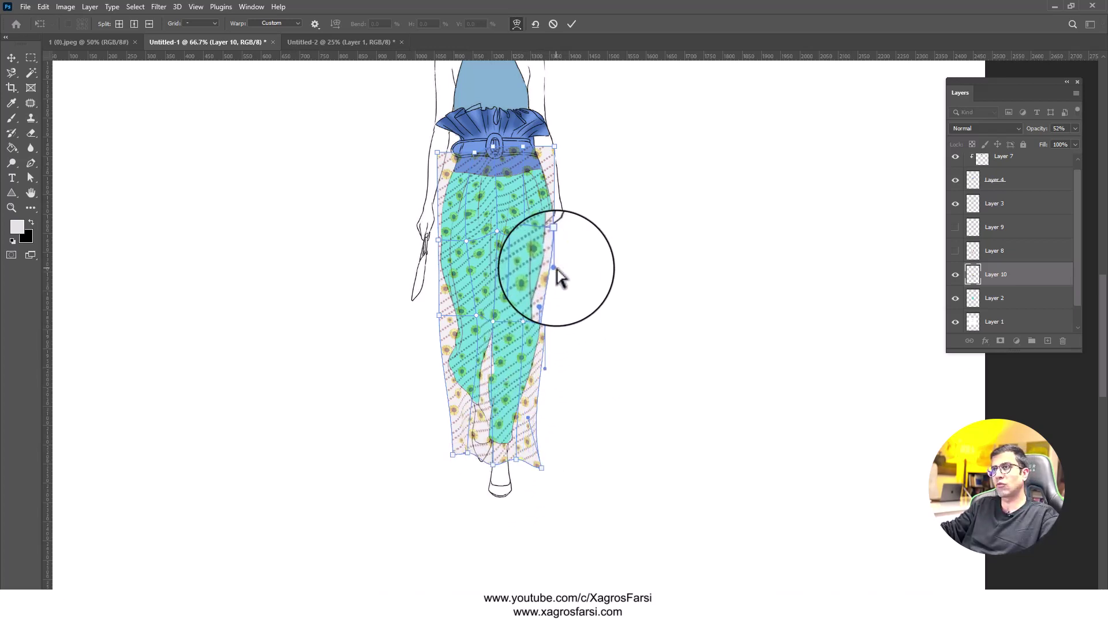
{"action": "left_click", "coordinate": [555, 243]}
{"action": "left_click_drag", "start_coordinate": [555, 148], "coordinate": [550, 149]}
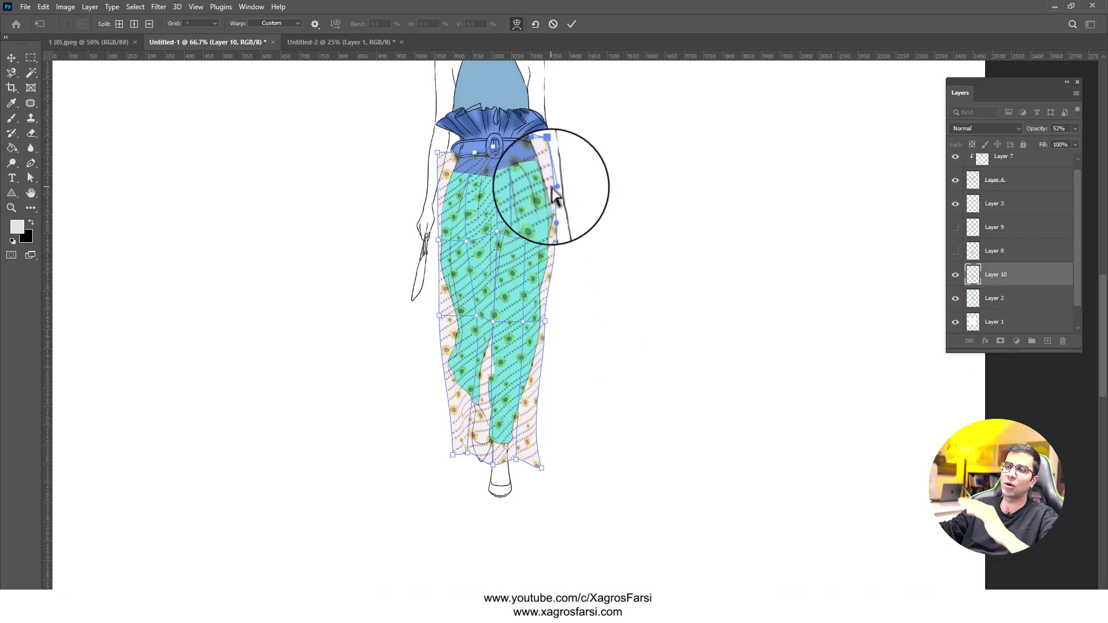
{"action": "left_click", "coordinate": [570, 18]}
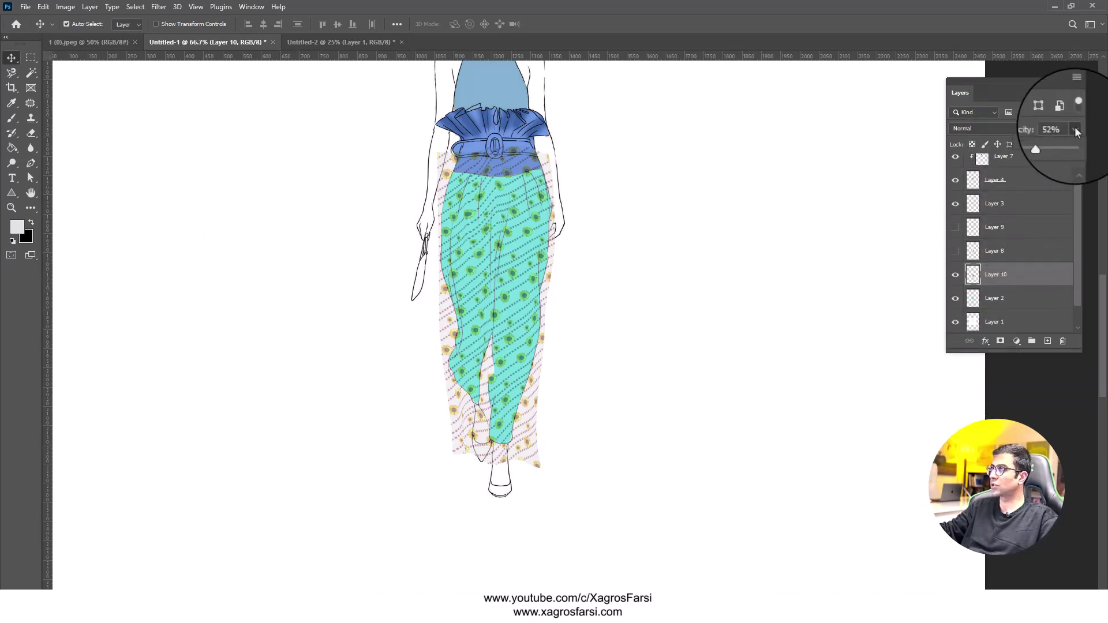
Step: Set the pattern layer's opacity to 100% and open the layer in the Liquify filter
{"action": "left_click_drag", "start_coordinate": [1050, 144], "coordinate": [1091, 142]}
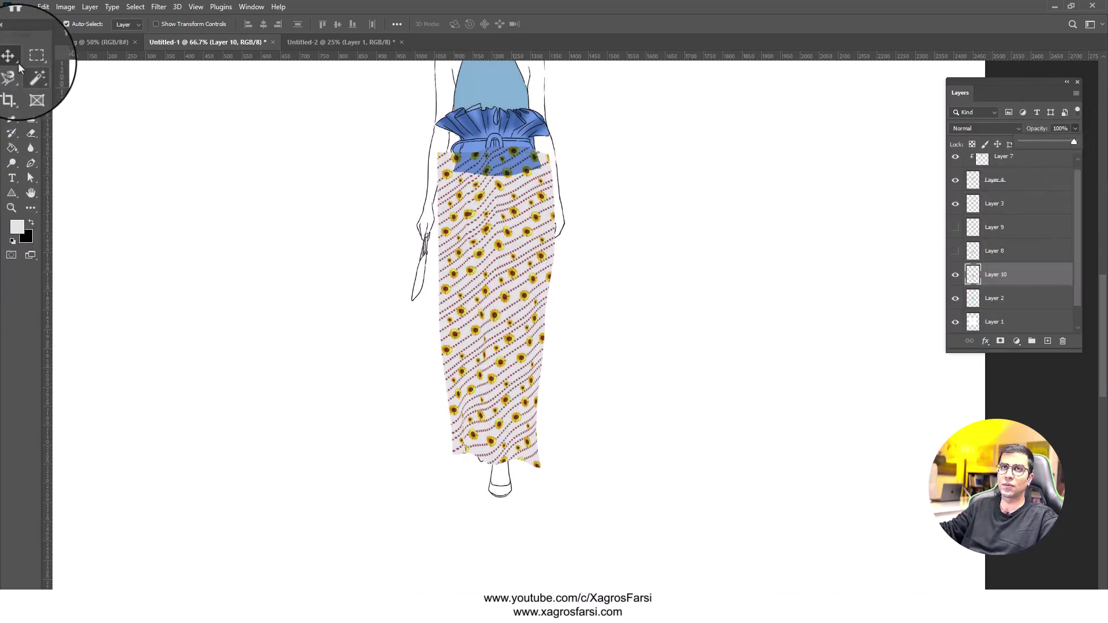
{"action": "left_click", "coordinate": [159, 6]}
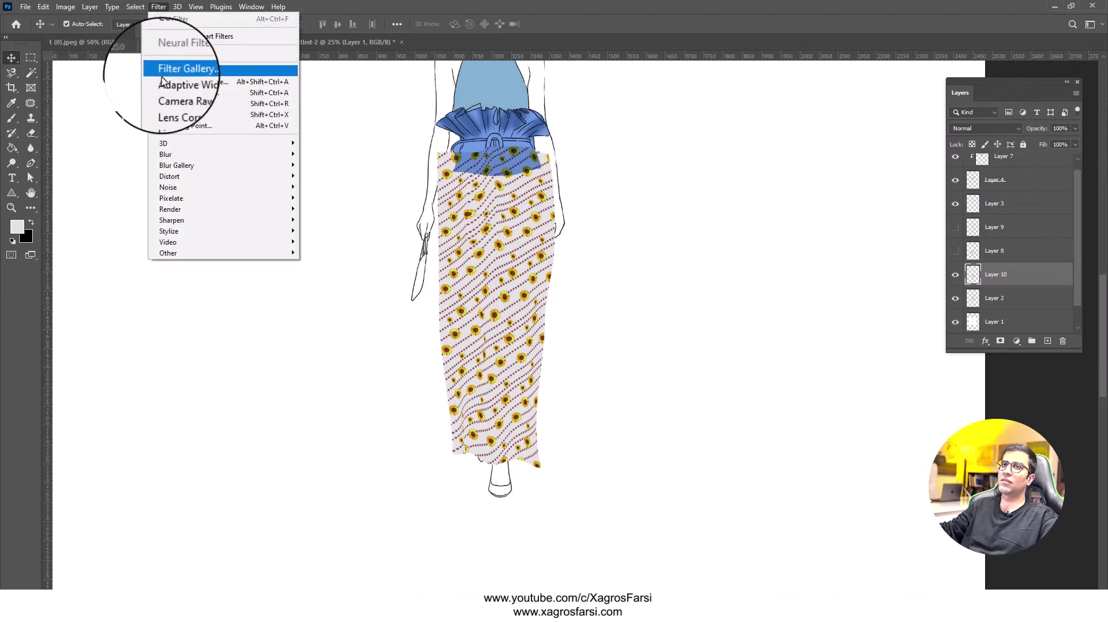
{"action": "left_click", "coordinate": [184, 123]}
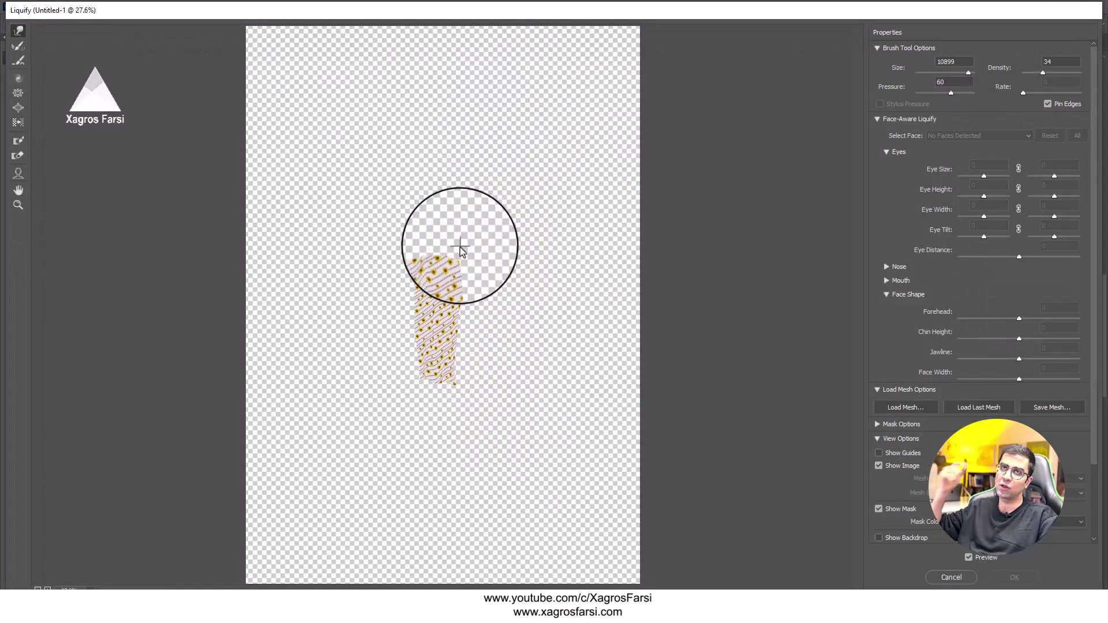
Step: Reduce the Liquify brush size to 125 for working on the pattern
{"action": "left_click_drag", "start_coordinate": [460, 247], "coordinate": [455, 269]}
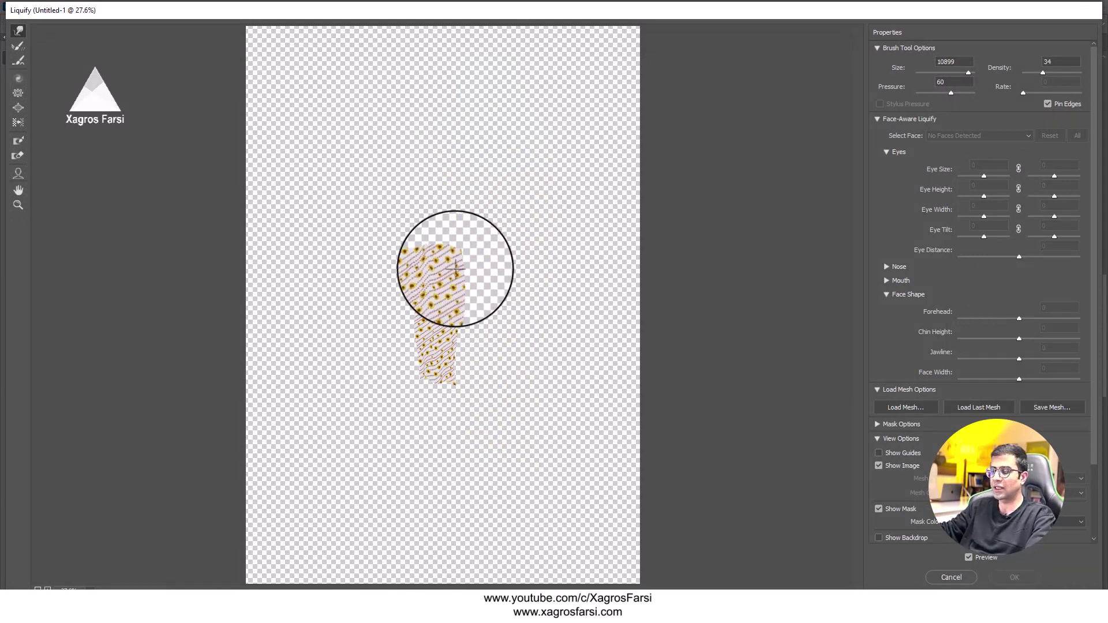
{"action": "key", "text": "ctrl+equal"}
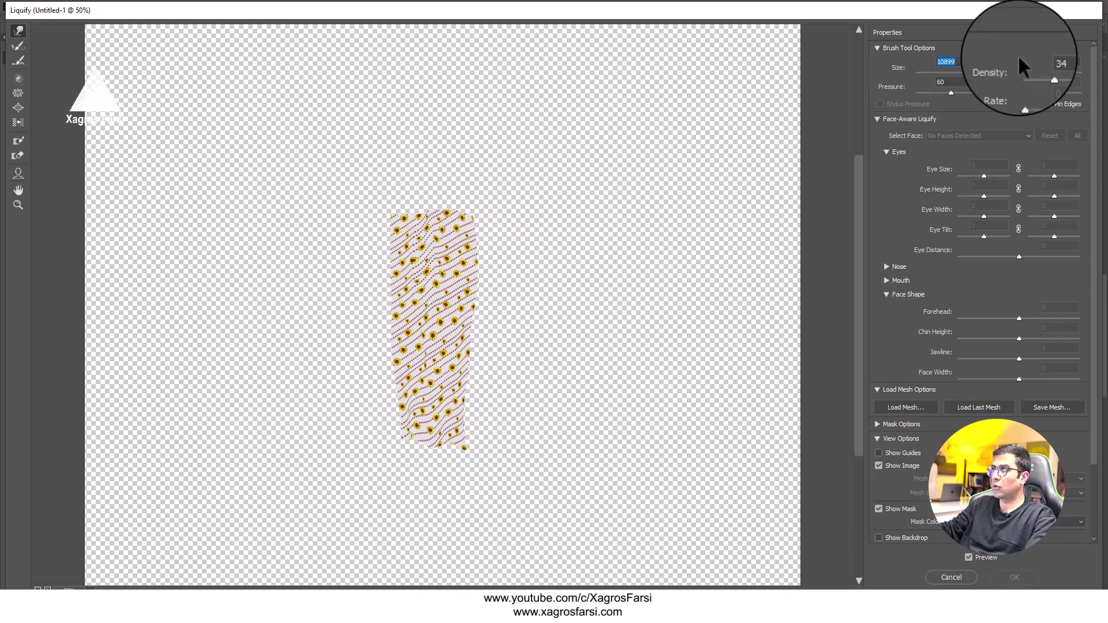
{"action": "left_click_drag", "start_coordinate": [968, 73], "coordinate": [929, 74]}
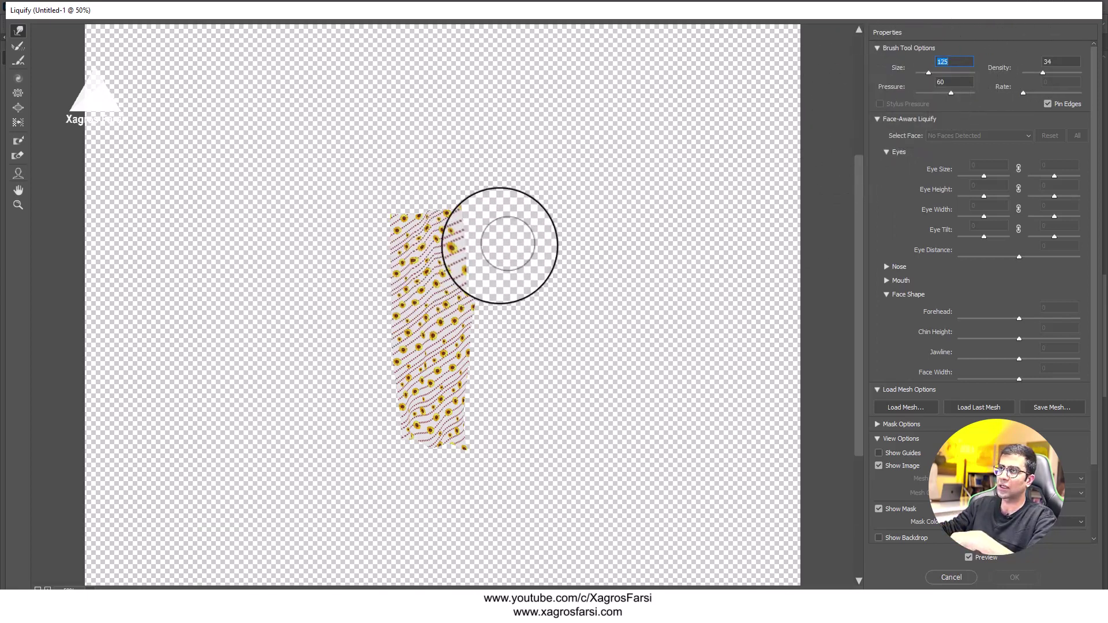
Step: Try pushing the pattern's stripes and edges with the Liquify brush, and undo the strokes
{"action": "mouse_move", "coordinate": [502, 244]}
{"action": "left_mouse_down"}
{"action": "mouse_move", "coordinate": [474, 239]}
{"action": "mouse_move", "coordinate": [462, 290]}
{"action": "mouse_move", "coordinate": [429, 282]}
{"action": "mouse_move", "coordinate": [449, 231]}
{"action": "mouse_move", "coordinate": [433, 217]}
{"action": "mouse_move", "coordinate": [438, 257]}
{"action": "mouse_move", "coordinate": [433, 217]}
{"action": "mouse_move", "coordinate": [389, 185]}
{"action": "left_mouse_up"}
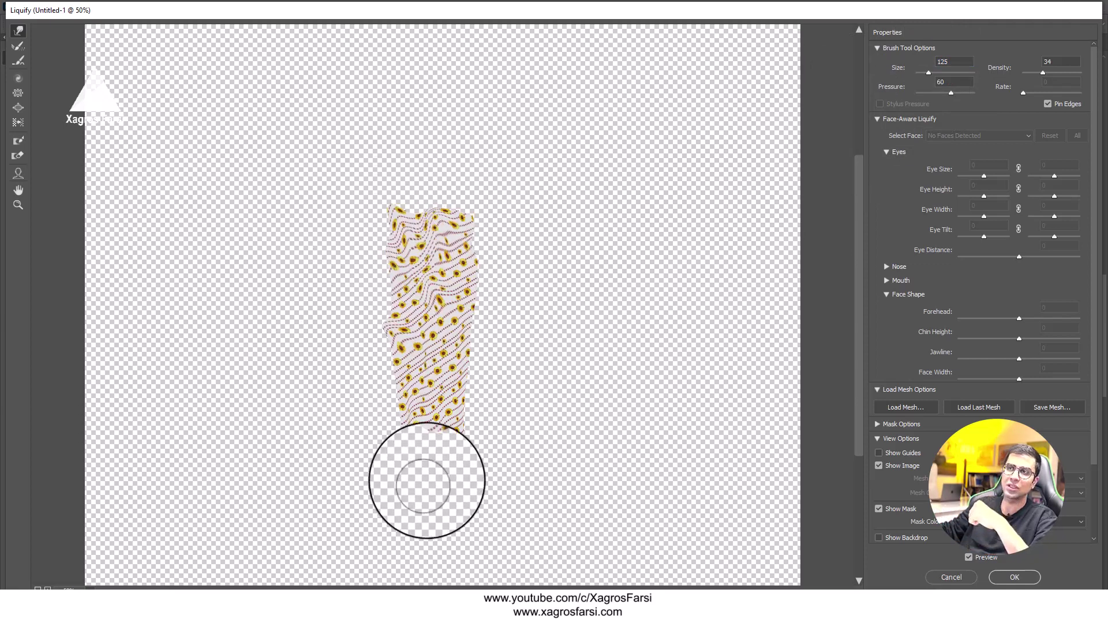
{"action": "key", "text": "ctrl+z"}
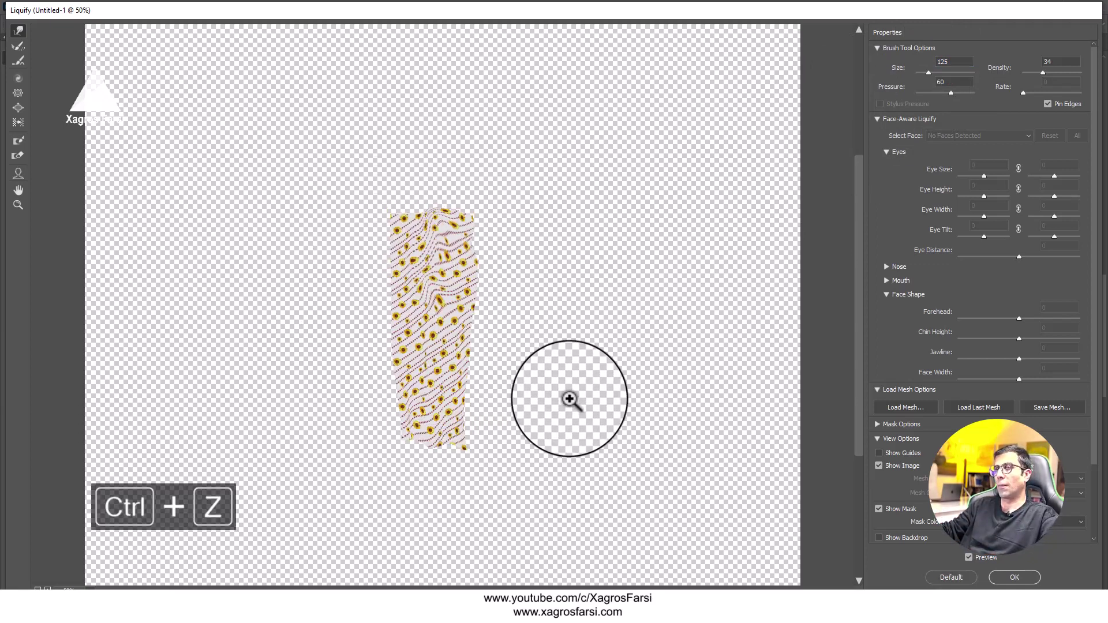
{"action": "key", "text": "ctrl+z"}
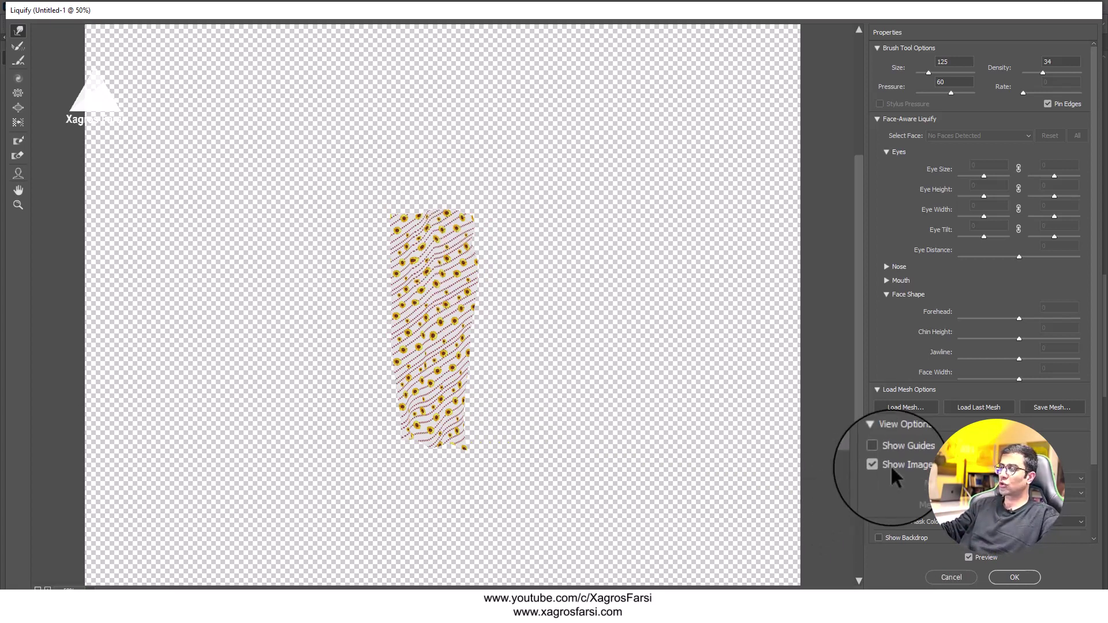
Step: Show the other layers as a backdrop in Liquify so the figure is displayed behind the pattern
{"action": "left_click", "coordinate": [879, 439]}
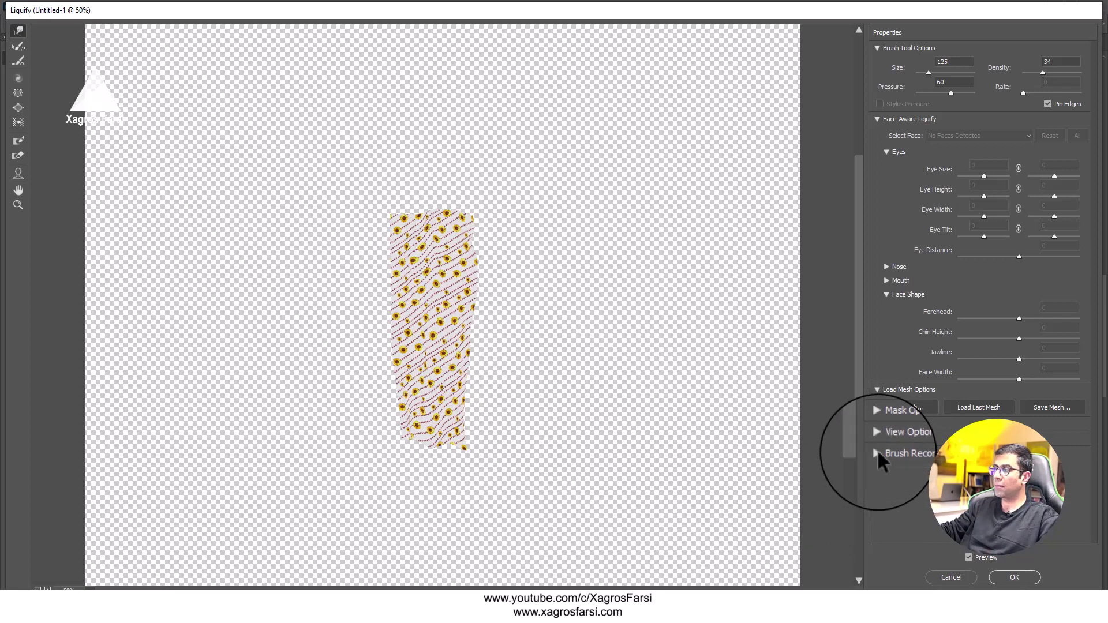
{"action": "left_click", "coordinate": [879, 454]}
{"action": "left_click", "coordinate": [878, 426]}
{"action": "left_click", "coordinate": [876, 425]}
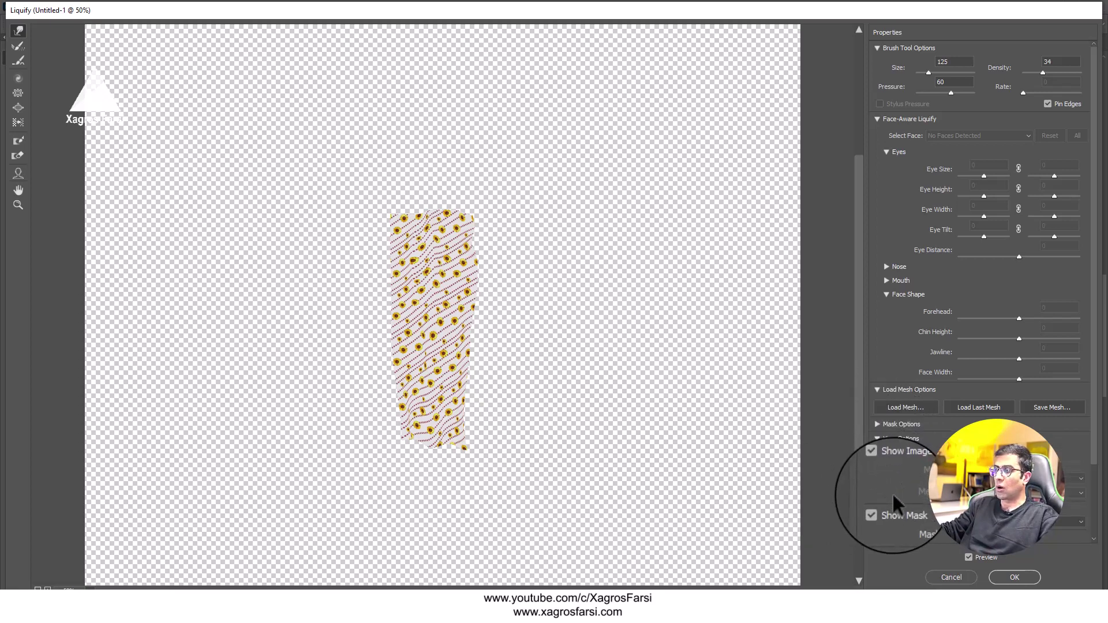
{"action": "scroll", "coordinate": [895, 508], "scroll_direction": "down", "scroll_amount": 2}
{"action": "left_click", "coordinate": [878, 483]}
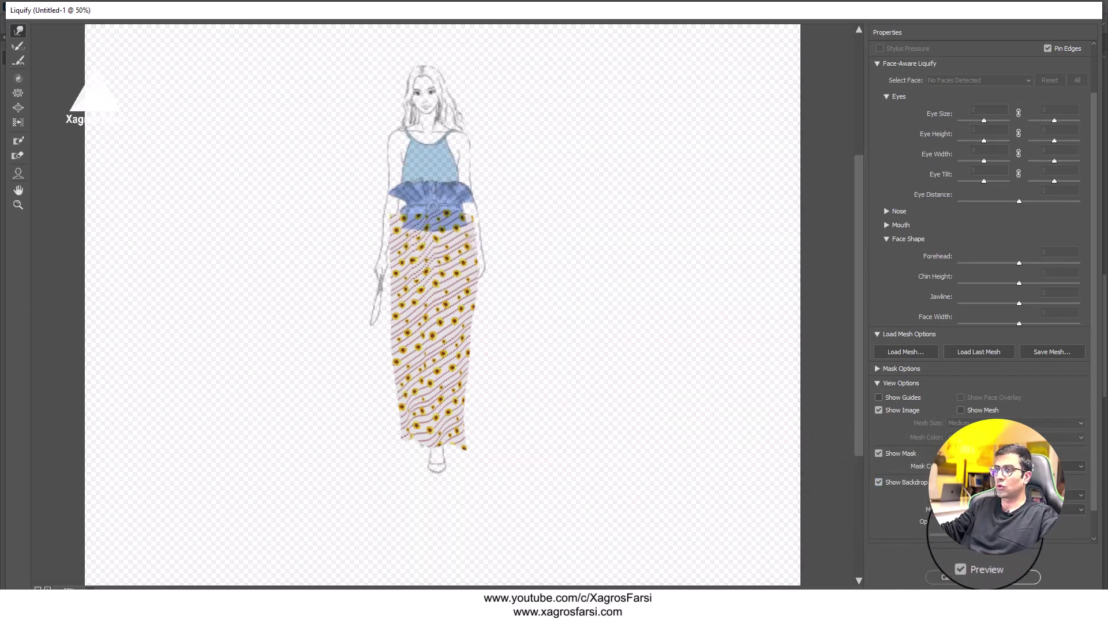
Step: Cancel the Liquify session, set the pattern layer's blend mode to Multiply and clip it to the trousers layer beneath
{"action": "mouse_move", "coordinate": [985, 532]}
{"action": "left_mouse_down"}
{"action": "mouse_move", "coordinate": [1013, 532]}
{"action": "mouse_move", "coordinate": [973, 529]}
{"action": "left_mouse_up"}
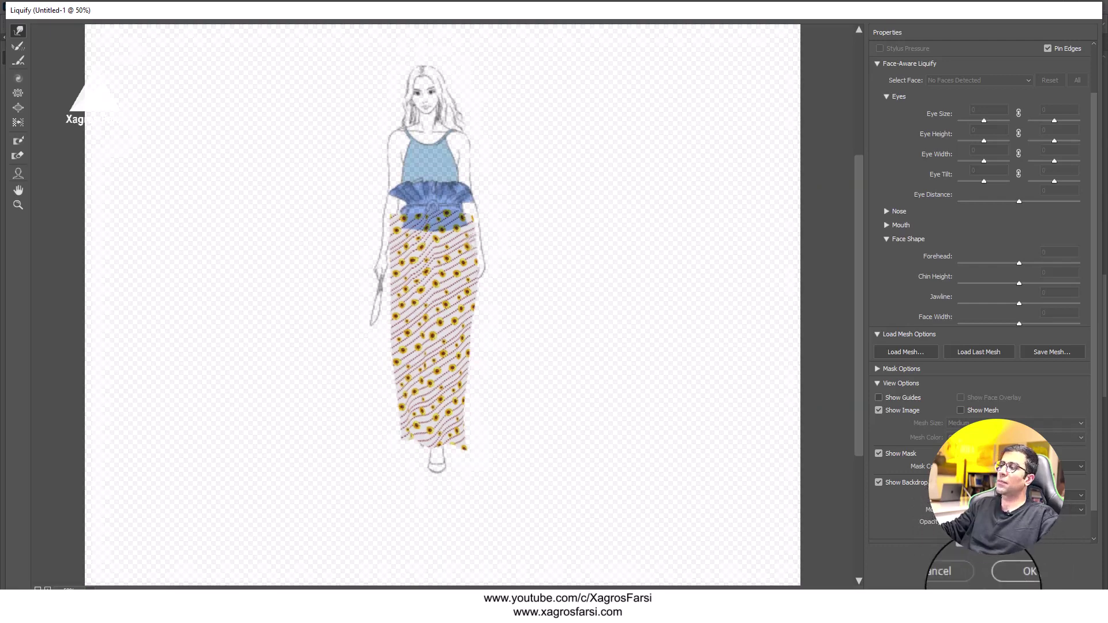
{"action": "left_click", "coordinate": [958, 579]}
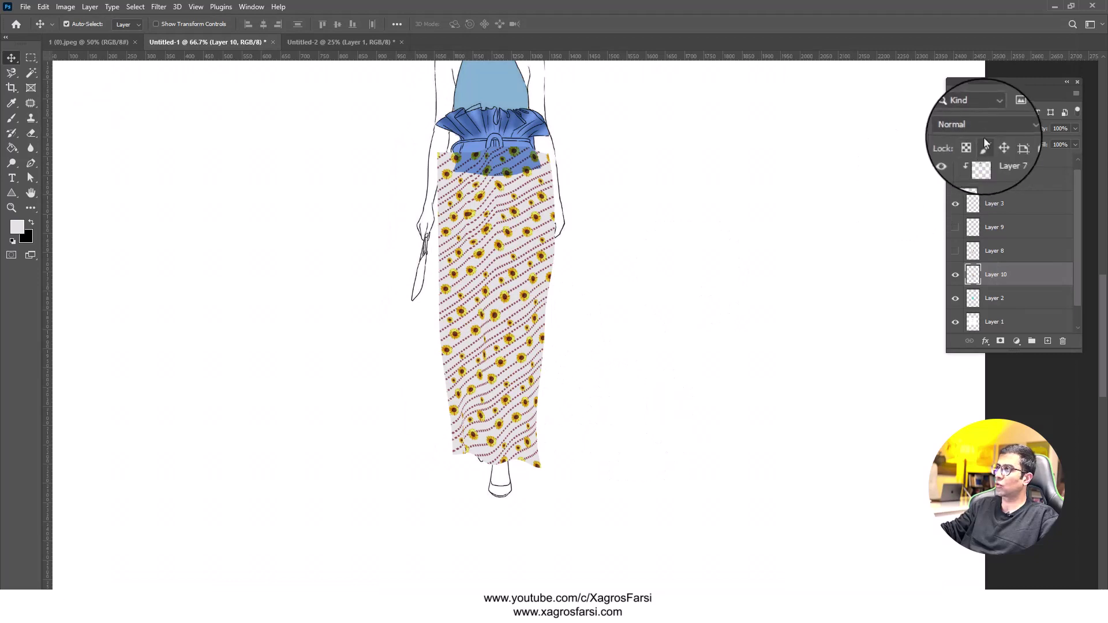
{"action": "left_click", "coordinate": [974, 129]}
{"action": "left_click", "coordinate": [970, 172]}
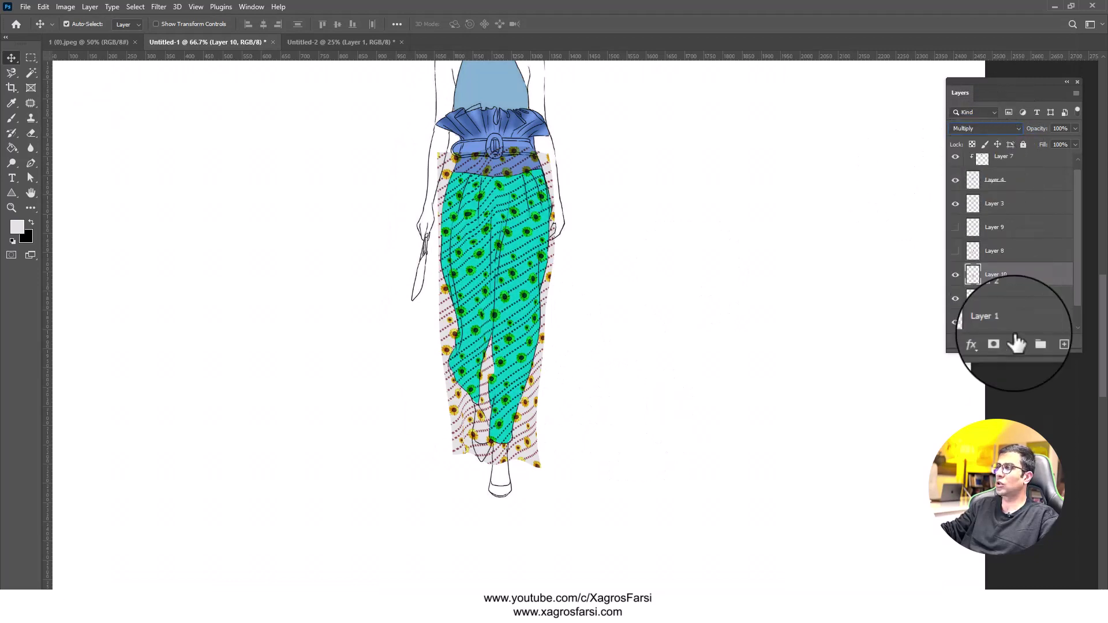
{"action": "right_click", "coordinate": [1015, 279]}
{"action": "left_click", "coordinate": [932, 342]}
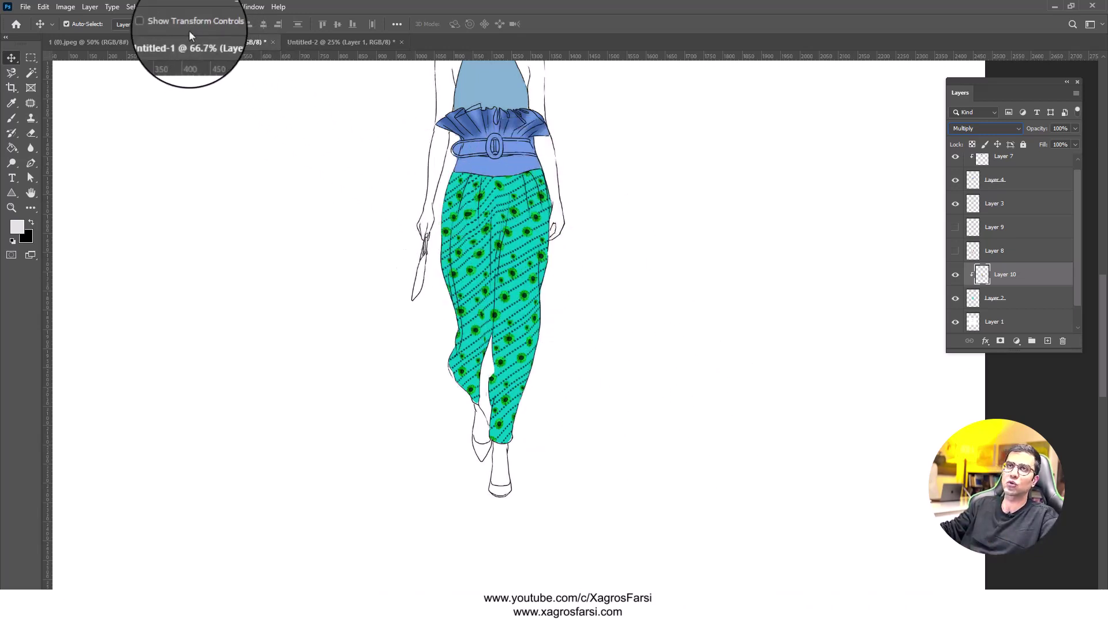
Step: Open the clipped pattern layer in the Liquify filter for a close-up of the trousers
{"action": "left_click", "coordinate": [160, 13]}
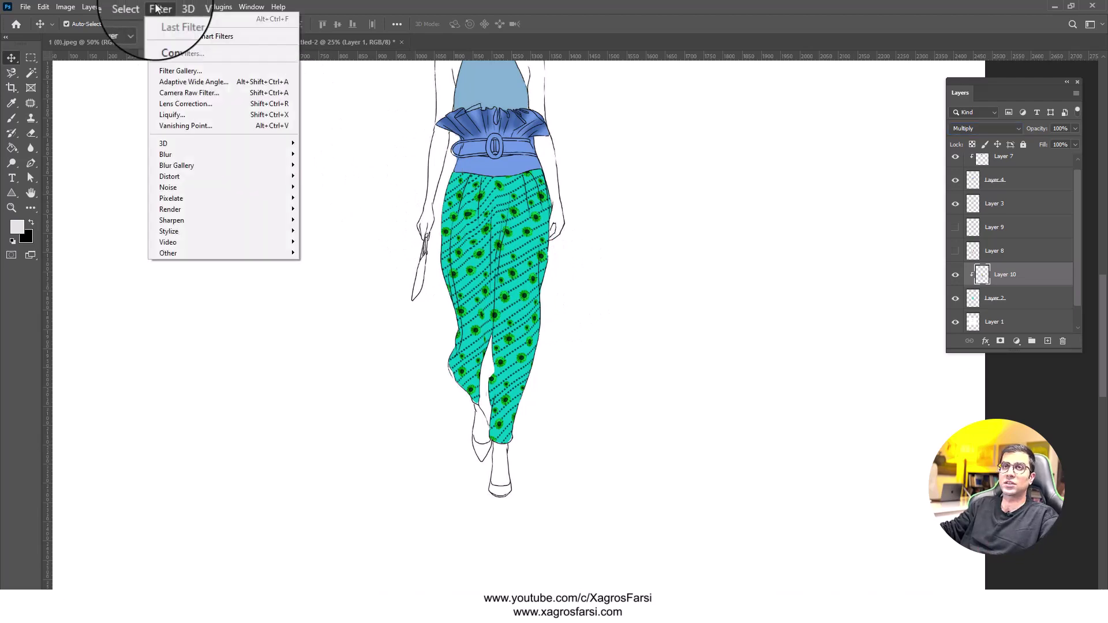
{"action": "left_click", "coordinate": [190, 114]}
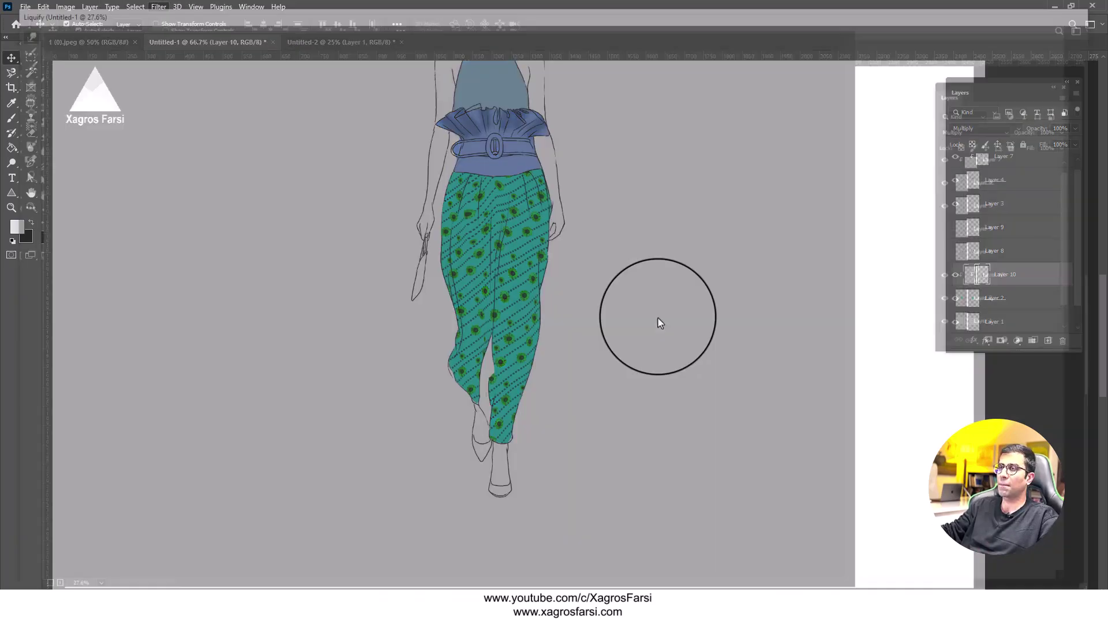
{"action": "key", "text": "ctrl+equal"}
{"action": "key", "text": "ctrl+equal"}
{"action": "key", "text": "ctrl+equal"}
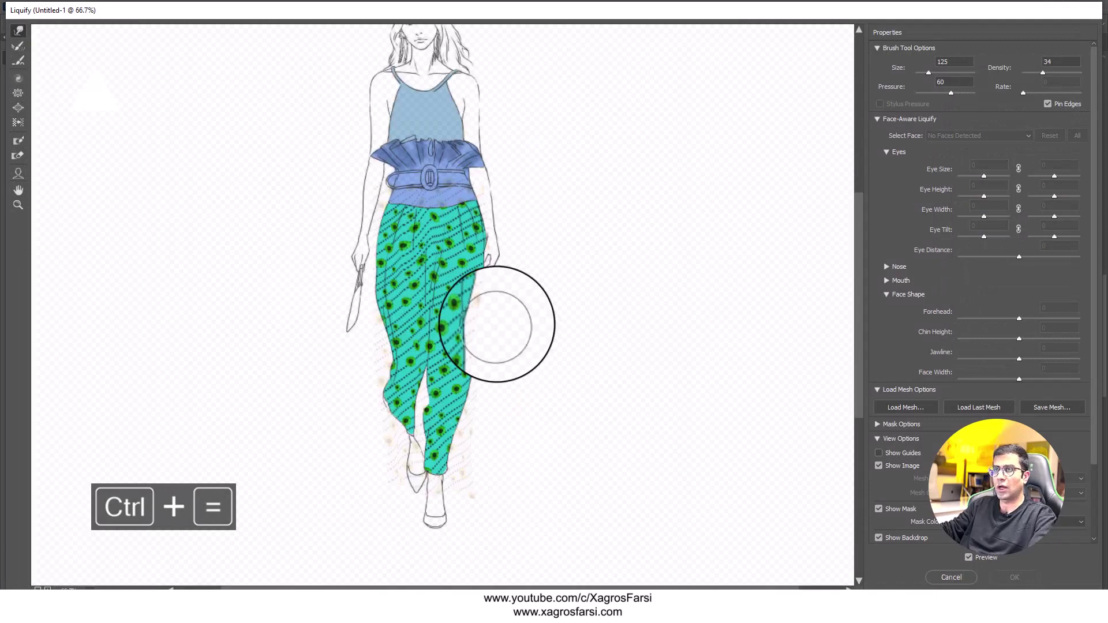
Step: Adjust the Liquify brush size at the hip and lower the backdrop's opacity so the pattern stands out
{"action": "left_click_drag", "start_coordinate": [500, 269], "coordinate": [456, 278]}
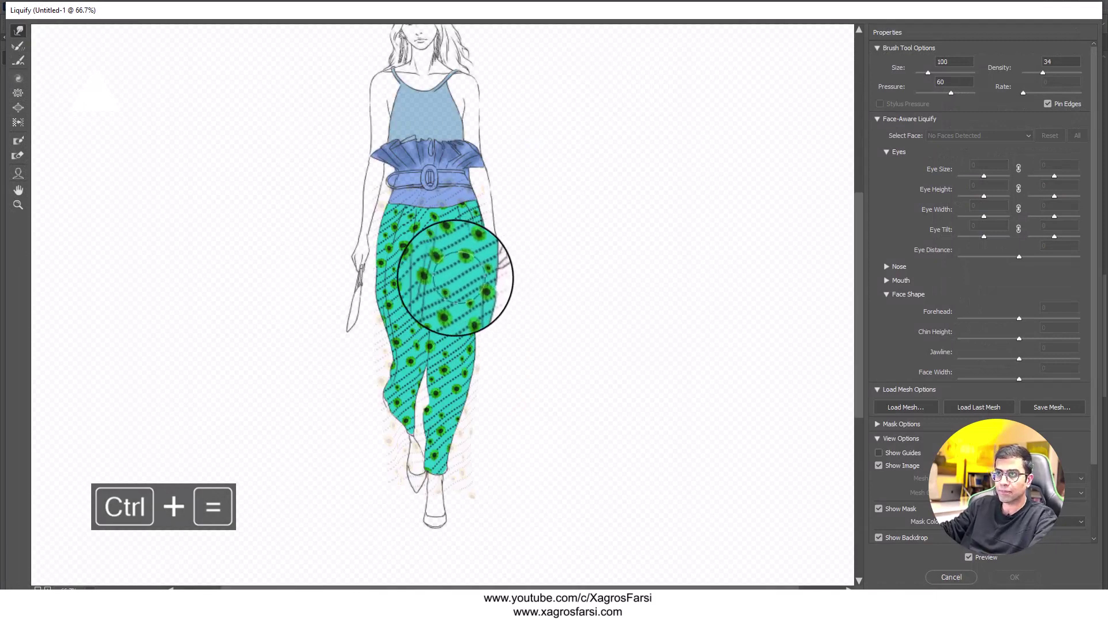
{"action": "key", "text": "bracketright"}
{"action": "key", "text": "bracketright"}
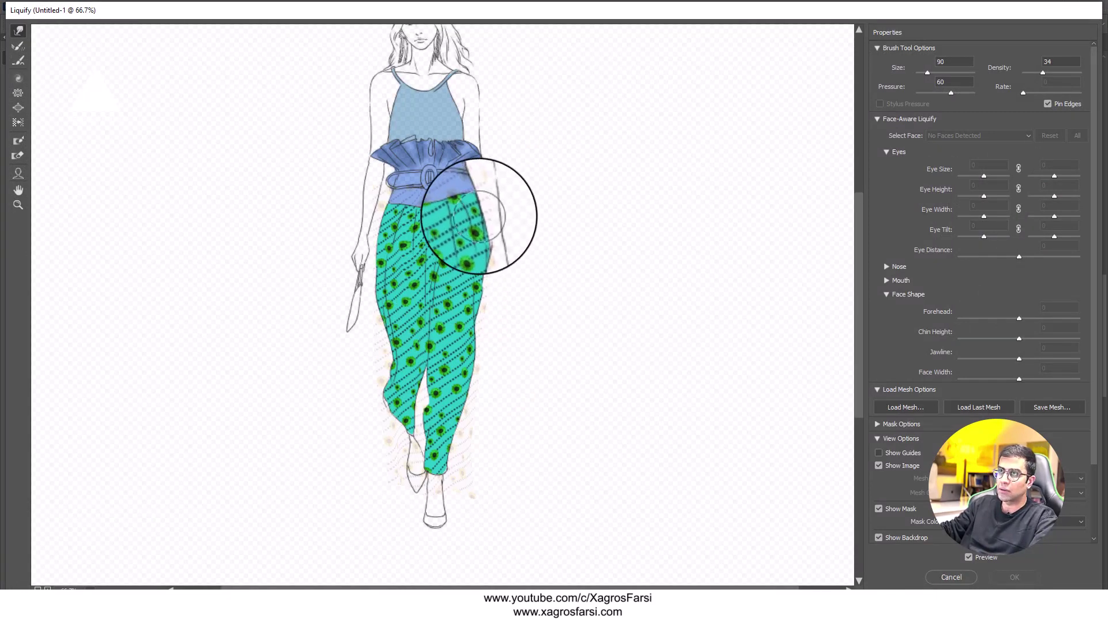
{"action": "key", "text": "ctrl+equal"}
{"action": "key", "text": "ctrl+equal"}
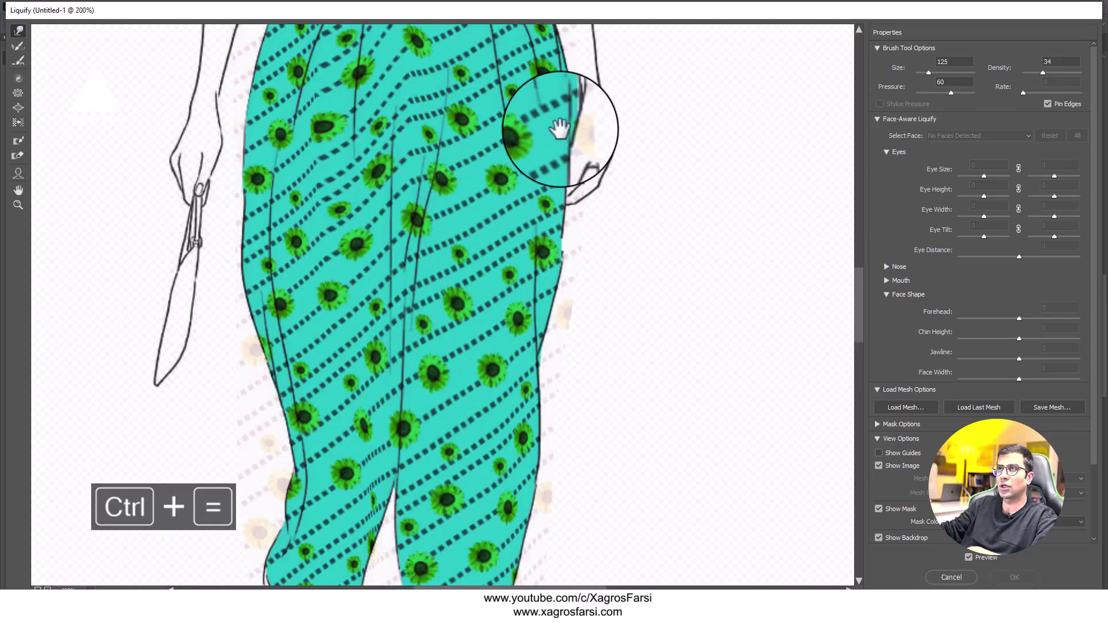
{"action": "left_click_drag", "start_coordinate": [565, 124], "coordinate": [527, 264]}
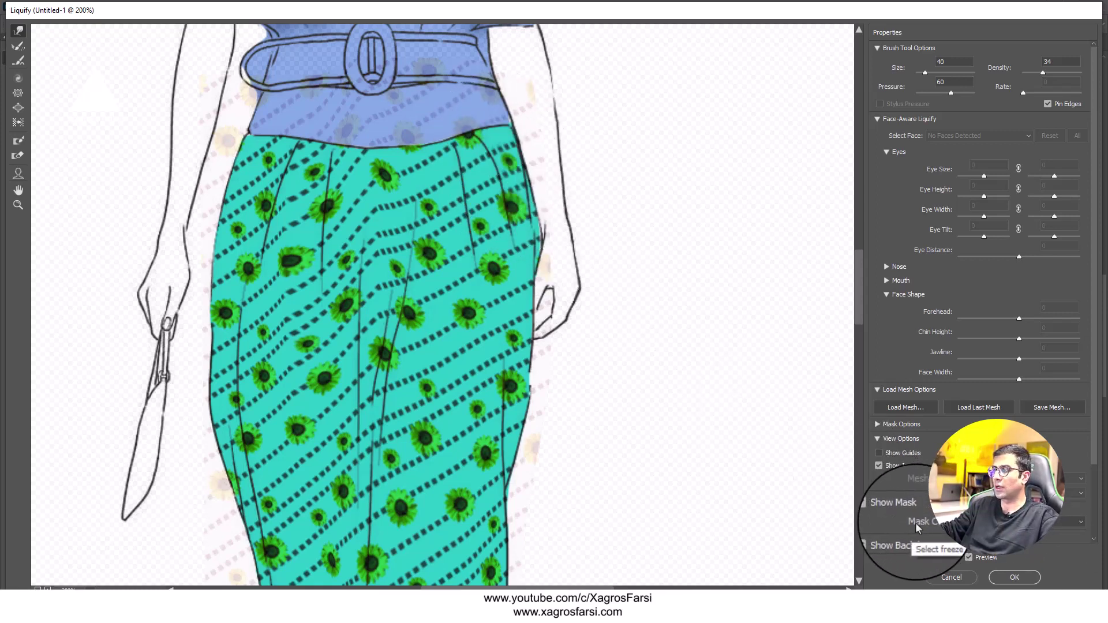
{"action": "scroll", "coordinate": [903, 473], "scroll_direction": "down", "scroll_amount": 3}
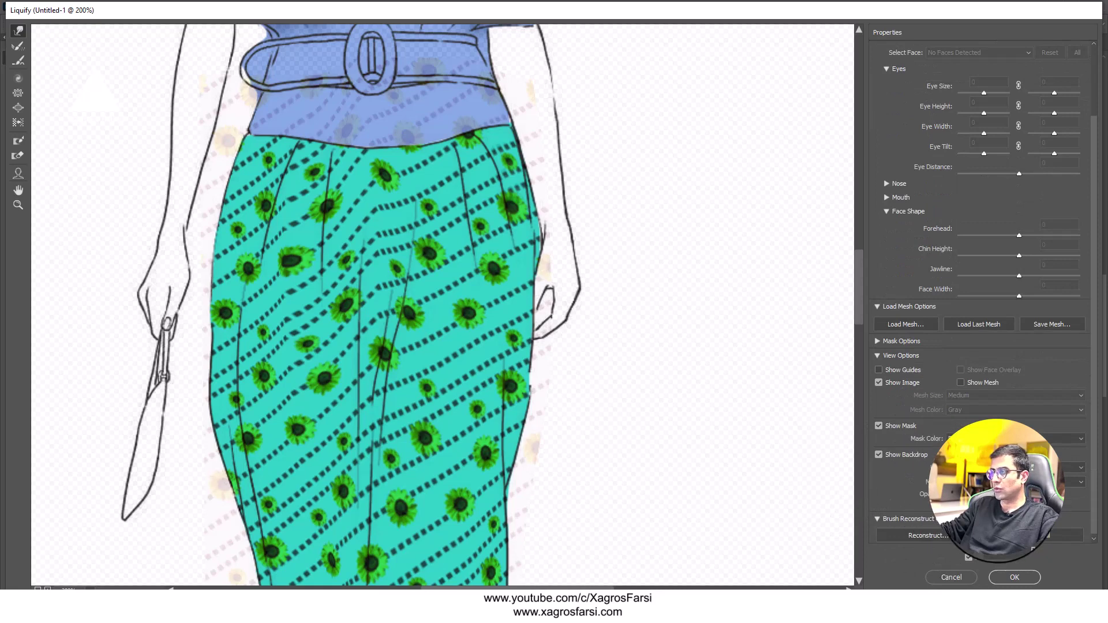
{"action": "left_click_drag", "start_coordinate": [995, 504], "coordinate": [970, 505]}
Step: Push the pattern's stripes and flowers along the trousers' outer hip with the Forward Warp brush
{"action": "mouse_move", "coordinate": [502, 159]}
{"action": "left_mouse_down"}
{"action": "mouse_move", "coordinate": [511, 187]}
{"action": "mouse_move", "coordinate": [503, 140]}
{"action": "mouse_move", "coordinate": [518, 249]}
{"action": "left_mouse_up"}
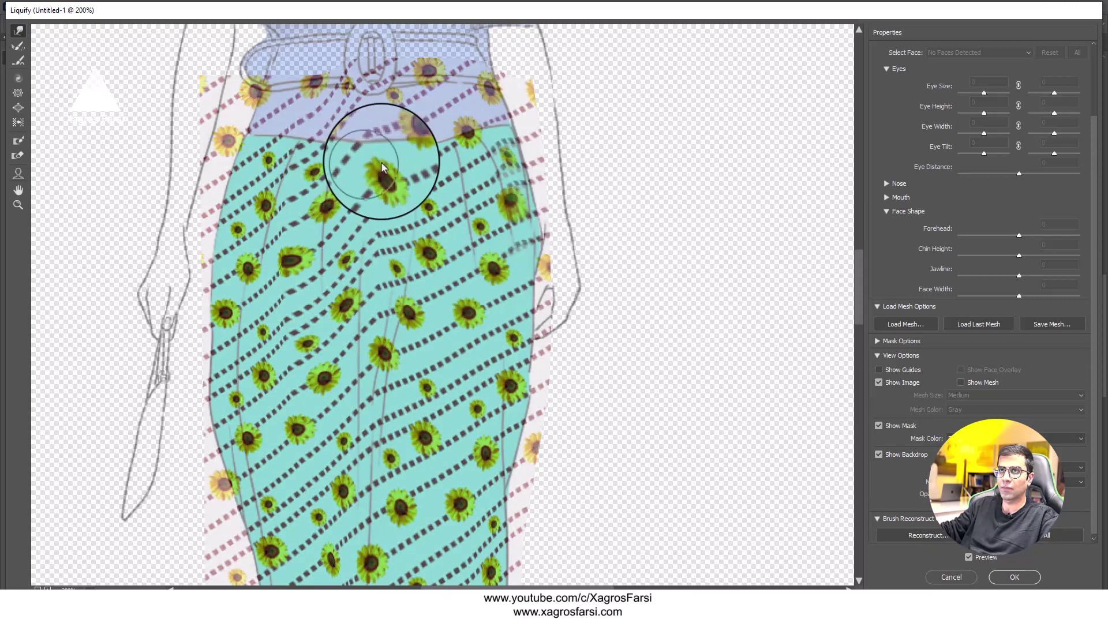
{"action": "left_click_drag", "start_coordinate": [319, 169], "coordinate": [317, 160]}
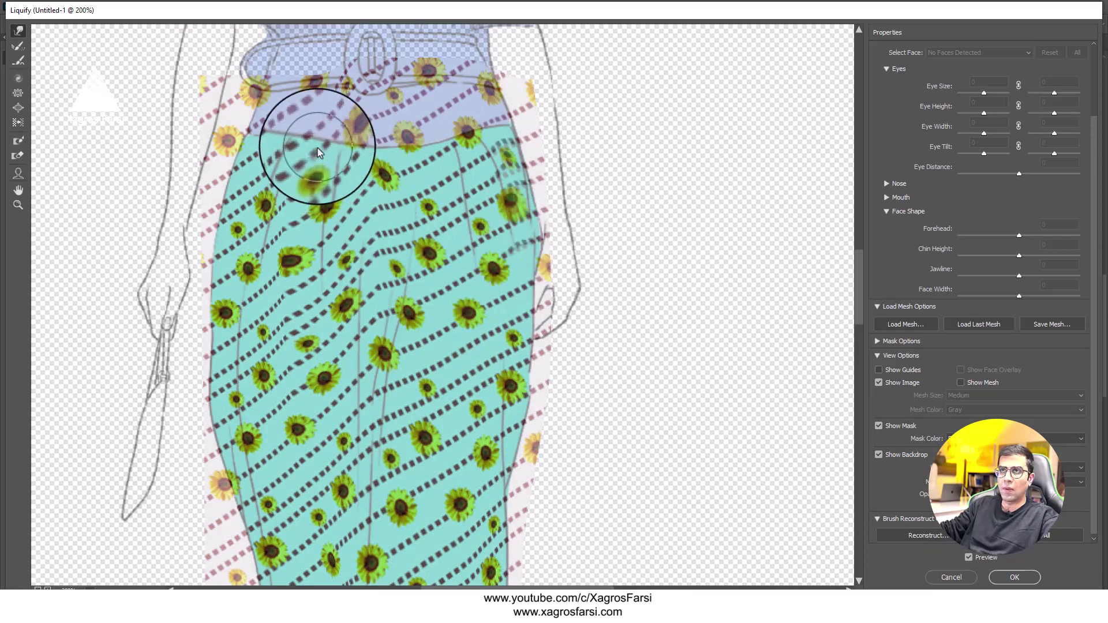
{"action": "left_click_drag", "start_coordinate": [321, 302], "coordinate": [263, 312]}
{"action": "scroll", "coordinate": [306, 346], "scroll_direction": "down", "scroll_amount": 3}
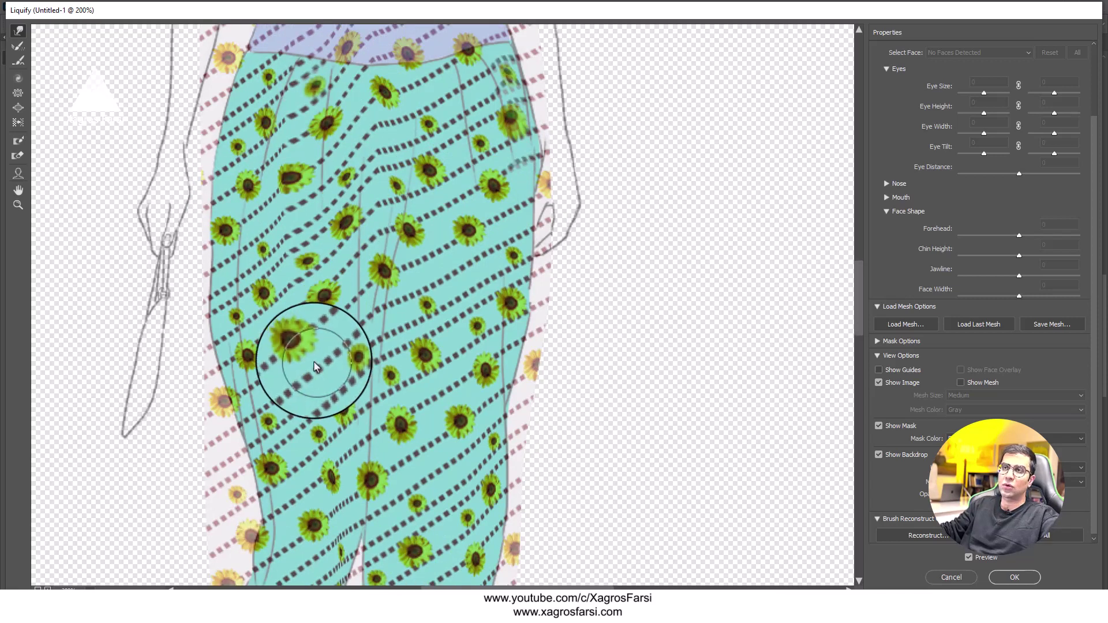
{"action": "mouse_move", "coordinate": [223, 230]}
{"action": "left_mouse_down"}
{"action": "mouse_move", "coordinate": [147, 297]}
{"action": "mouse_move", "coordinate": [74, 267]}
{"action": "left_mouse_up"}
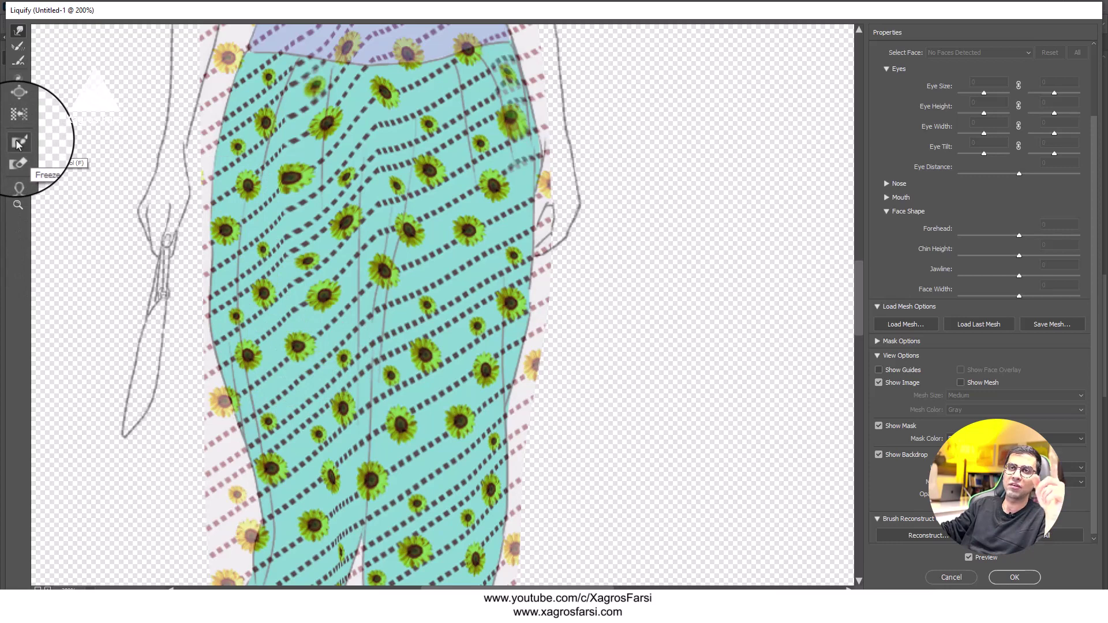
Step: Paint a freeze mask over the pattern on the viewer's left trouser leg to protect it from distortion
{"action": "left_click_drag", "start_coordinate": [272, 173], "coordinate": [276, 166]}
{"action": "key", "text": "ctrl+minus"}
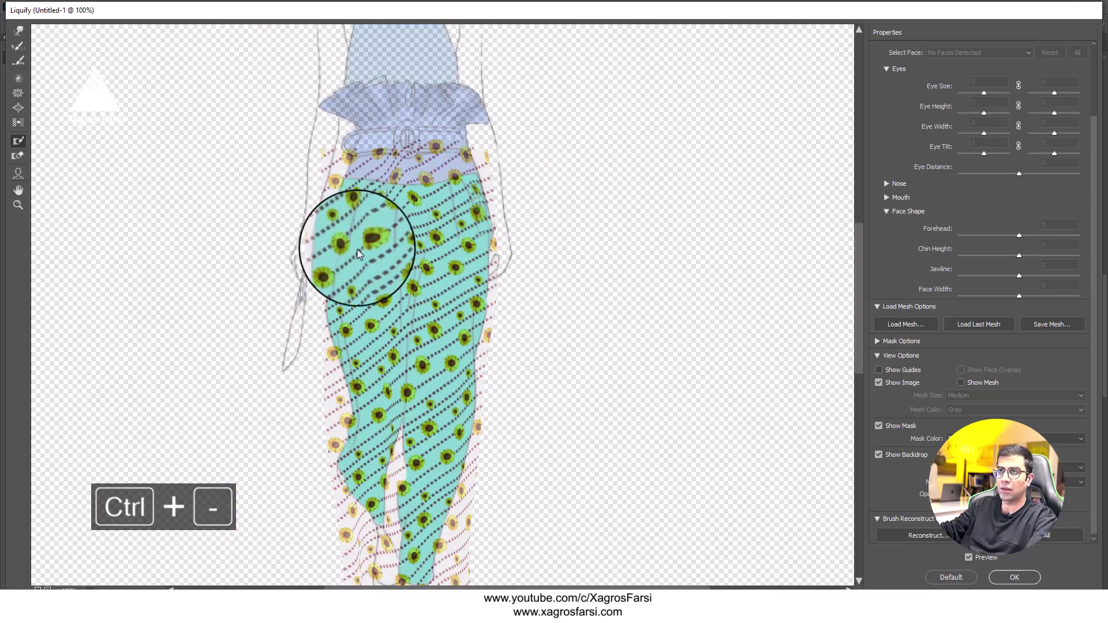
{"action": "mouse_move", "coordinate": [373, 226]}
{"action": "left_mouse_down"}
{"action": "mouse_move", "coordinate": [374, 201]}
{"action": "mouse_move", "coordinate": [370, 517]}
{"action": "mouse_move", "coordinate": [361, 464]}
{"action": "mouse_move", "coordinate": [376, 427]}
{"action": "mouse_move", "coordinate": [384, 178]}
{"action": "mouse_move", "coordinate": [340, 300]}
{"action": "mouse_move", "coordinate": [339, 517]}
{"action": "mouse_move", "coordinate": [322, 317]}
{"action": "left_mouse_up"}
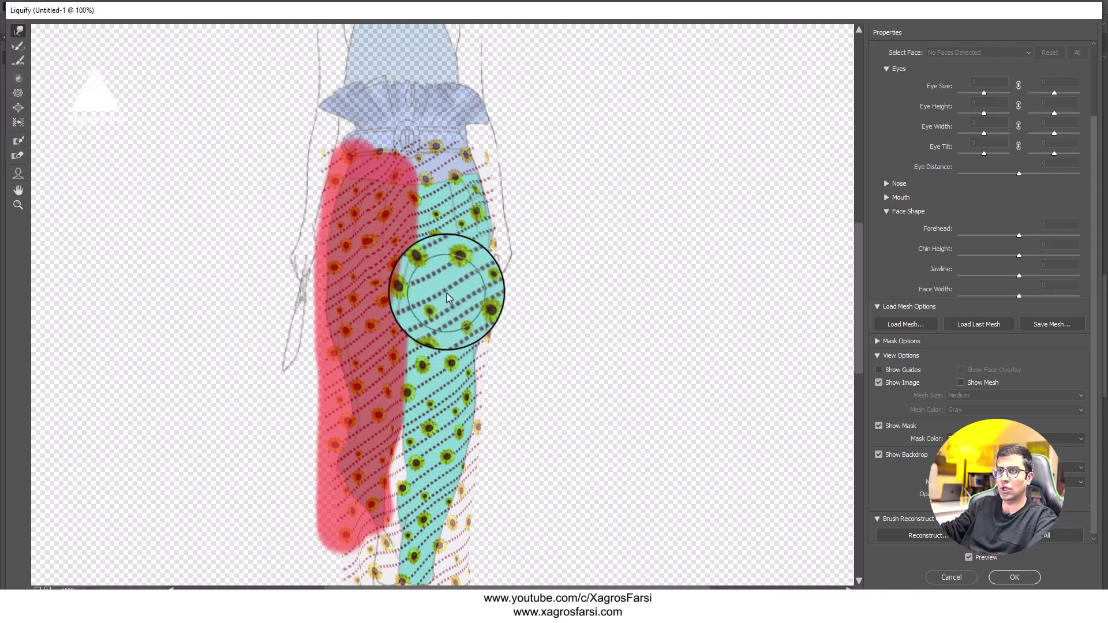
Step: Enlarge the Forward Warp brush and bend the pattern's stripes into curves along the unfrozen trouser leg
{"action": "key", "text": "bracketright"}
{"action": "key", "text": "bracketright"}
{"action": "key", "text": "bracketright"}
{"action": "key", "text": "bracketright"}
{"action": "key", "text": "bracketright"}
{"action": "key", "text": "bracketright"}
{"action": "left_click_drag", "start_coordinate": [457, 253], "coordinate": [450, 226]}
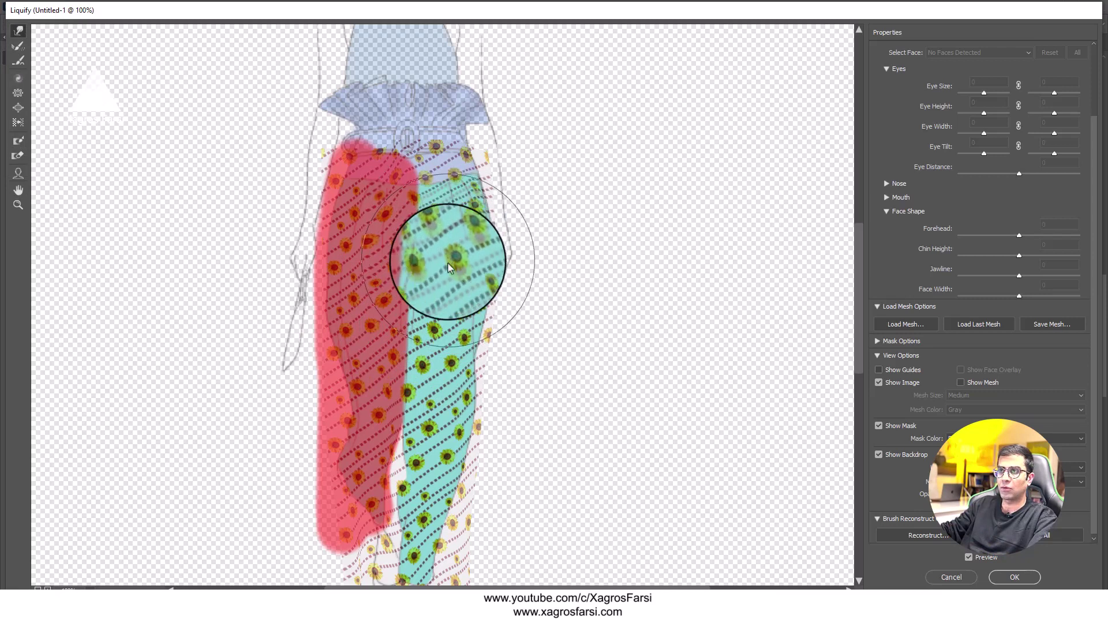
{"action": "scroll", "coordinate": [450, 267], "scroll_direction": "down", "scroll_amount": 3}
{"action": "scroll", "coordinate": [445, 254], "scroll_direction": "down", "scroll_amount": 2}
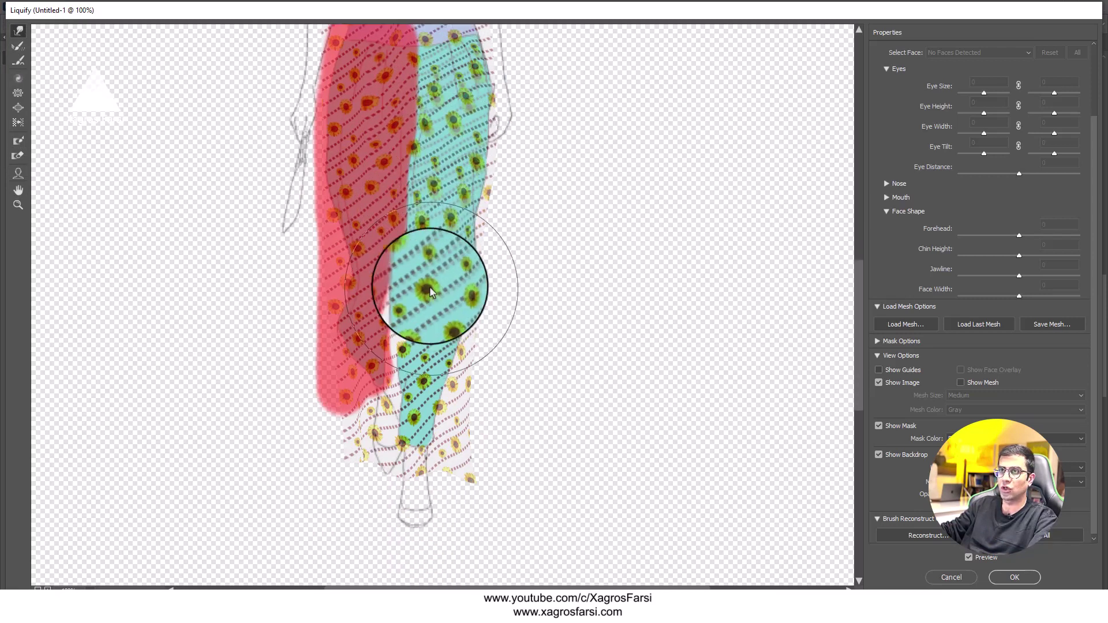
{"action": "mouse_move", "coordinate": [426, 350]}
{"action": "left_mouse_down"}
{"action": "mouse_move", "coordinate": [422, 378]}
{"action": "mouse_move", "coordinate": [428, 255]}
{"action": "mouse_move", "coordinate": [449, 171]}
{"action": "mouse_move", "coordinate": [443, 202]}
{"action": "mouse_move", "coordinate": [432, 181]}
{"action": "mouse_move", "coordinate": [473, 93]}
{"action": "mouse_move", "coordinate": [461, 86]}
{"action": "mouse_move", "coordinate": [421, 92]}
{"action": "mouse_move", "coordinate": [452, 118]}
{"action": "mouse_move", "coordinate": [435, 147]}
{"action": "mouse_move", "coordinate": [399, 158]}
{"action": "mouse_move", "coordinate": [419, 202]}
{"action": "left_mouse_up"}
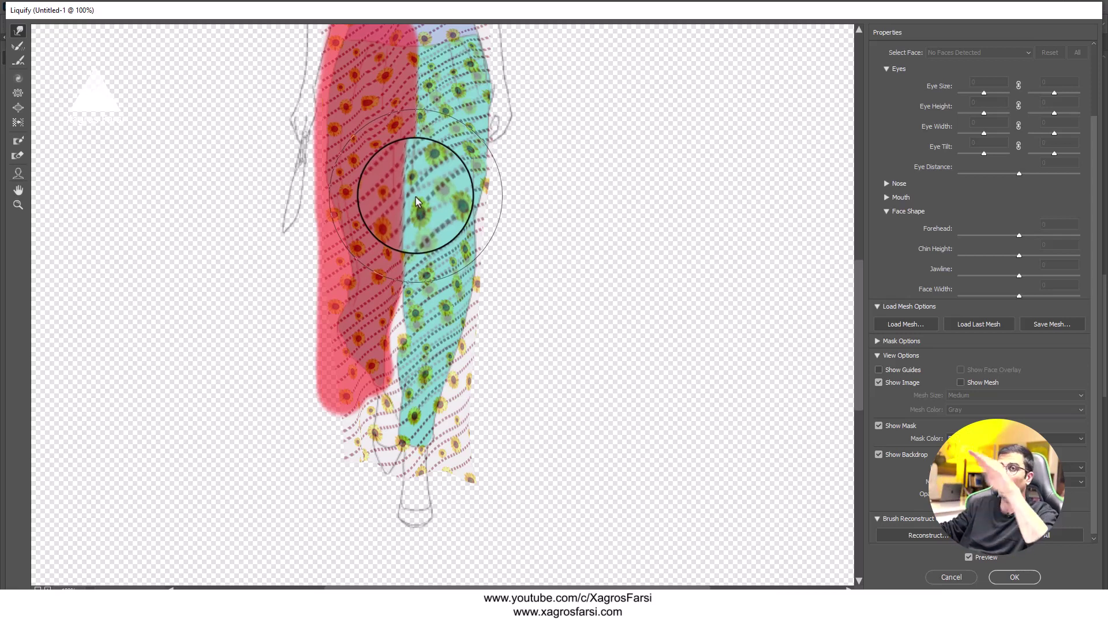
{"action": "left_click_drag", "start_coordinate": [418, 202], "coordinate": [358, 231]}
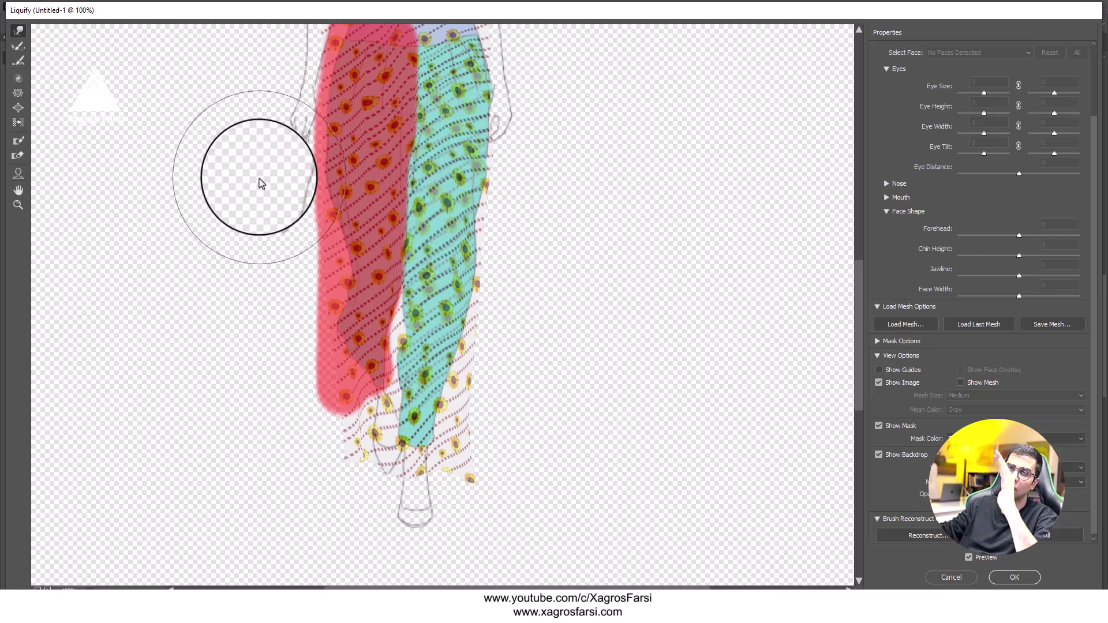
Step: Thaw the frozen trouser leg and apply the Liquify distortion to the pattern layer
{"action": "scroll", "coordinate": [307, 352], "scroll_direction": "up", "scroll_amount": 3}
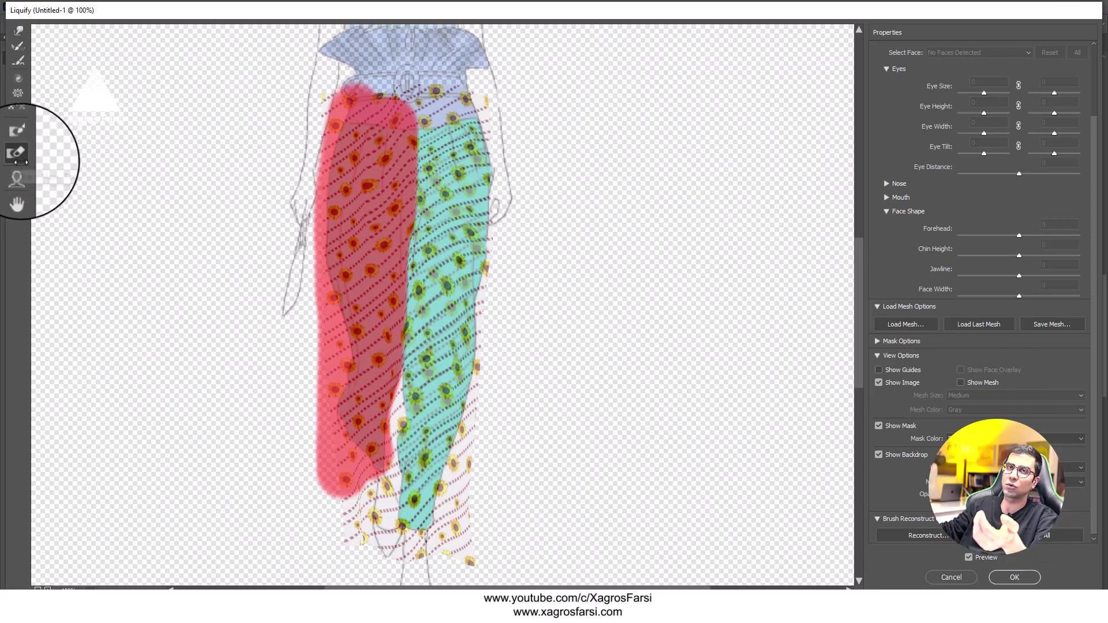
{"action": "mouse_move", "coordinate": [383, 512]}
{"action": "left_mouse_down"}
{"action": "mouse_move", "coordinate": [414, 137]}
{"action": "mouse_move", "coordinate": [376, 104]}
{"action": "mouse_move", "coordinate": [376, 267]}
{"action": "mouse_move", "coordinate": [341, 462]}
{"action": "mouse_move", "coordinate": [319, 485]}
{"action": "mouse_move", "coordinate": [330, 93]}
{"action": "mouse_move", "coordinate": [314, 419]}
{"action": "mouse_move", "coordinate": [322, 470]}
{"action": "mouse_move", "coordinate": [365, 523]}
{"action": "mouse_move", "coordinate": [344, 175]}
{"action": "mouse_move", "coordinate": [383, 149]}
{"action": "mouse_move", "coordinate": [428, 371]}
{"action": "left_mouse_up"}
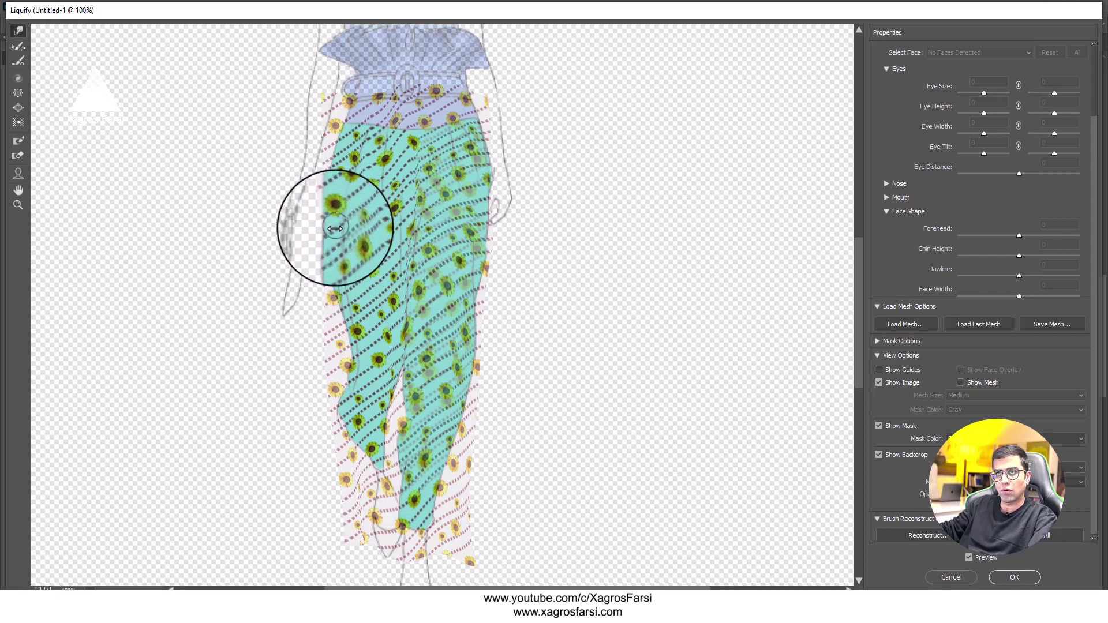
{"action": "left_click", "coordinate": [338, 267]}
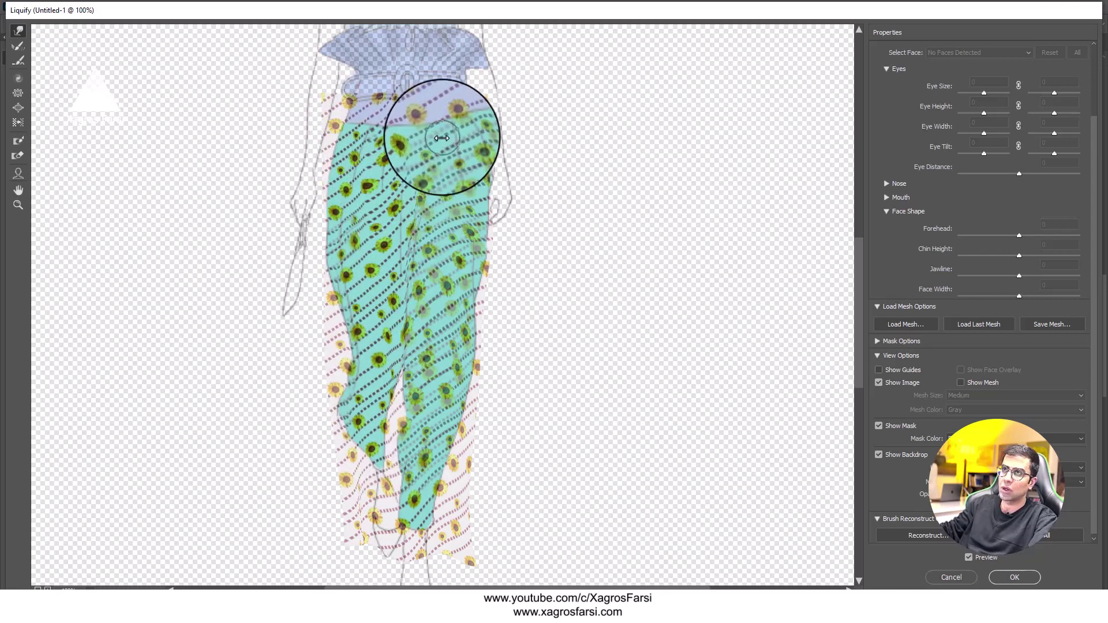
{"action": "mouse_move", "coordinate": [441, 138]}
{"action": "left_mouse_down"}
{"action": "mouse_move", "coordinate": [466, 239]}
{"action": "mouse_move", "coordinate": [458, 227]}
{"action": "mouse_move", "coordinate": [449, 310]}
{"action": "mouse_move", "coordinate": [472, 331]}
{"action": "mouse_move", "coordinate": [482, 211]}
{"action": "left_mouse_up"}
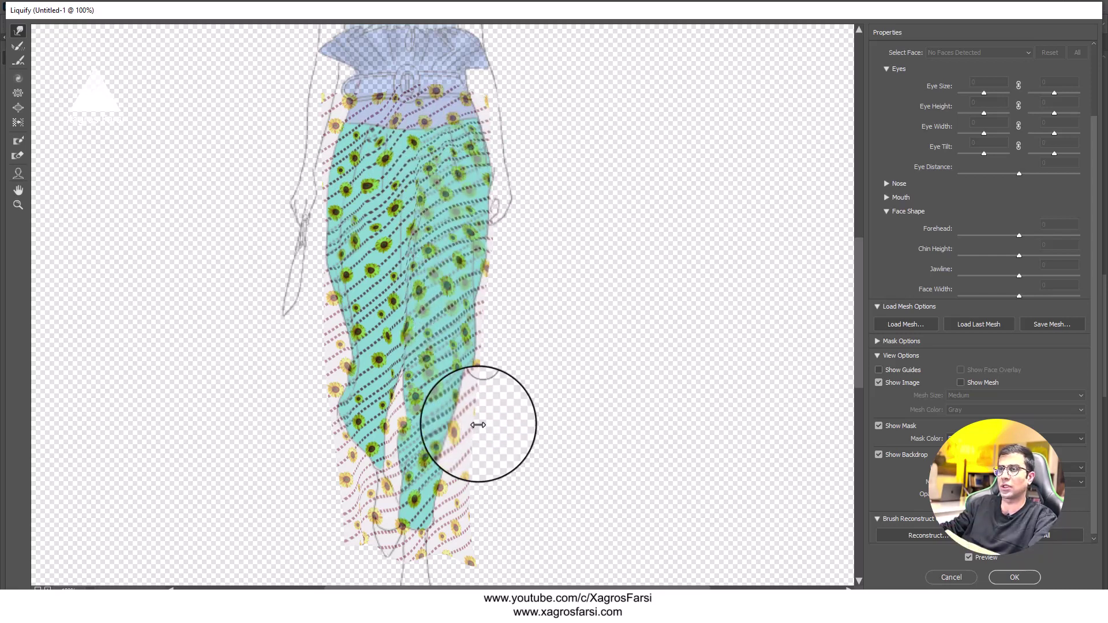
{"action": "mouse_move", "coordinate": [478, 424]}
{"action": "left_mouse_down"}
{"action": "mouse_move", "coordinate": [447, 473]}
{"action": "mouse_move", "coordinate": [473, 470]}
{"action": "mouse_move", "coordinate": [433, 485]}
{"action": "left_mouse_up"}
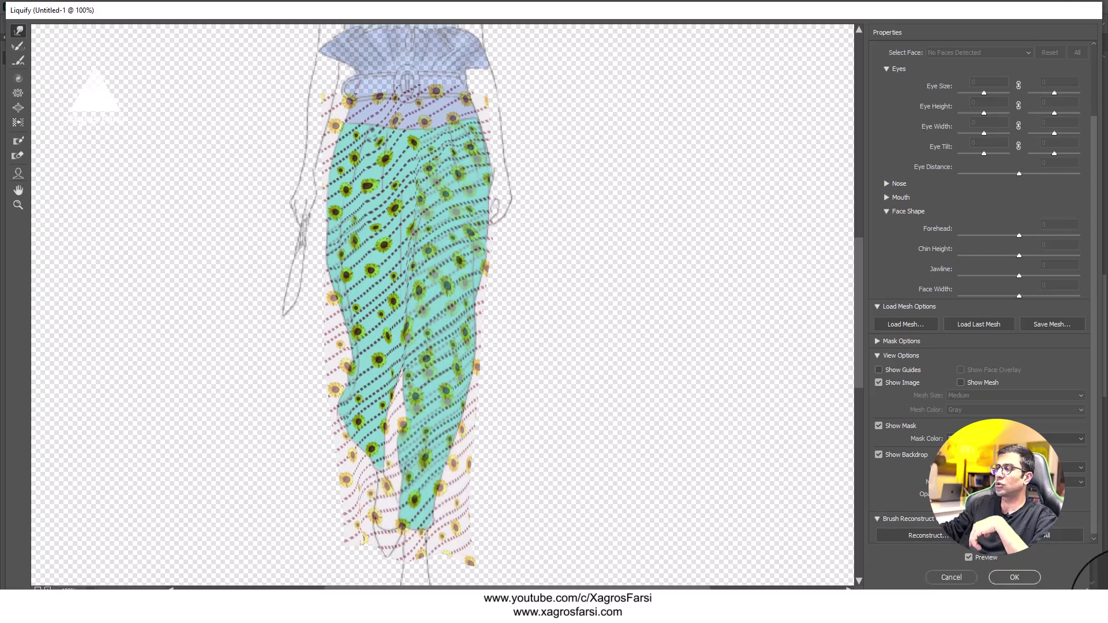
{"action": "left_click", "coordinate": [1008, 570]}
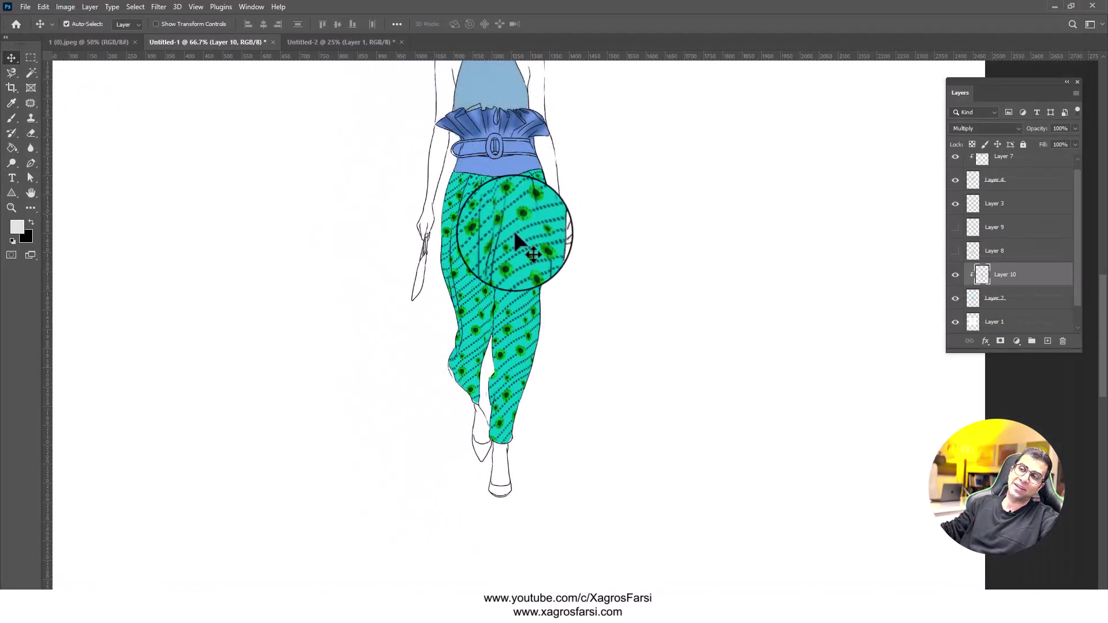
Step: Step back through the pattern layer's edits to the unwarped version and restore them to compare before and after
{"action": "key", "text": "ctrl"}
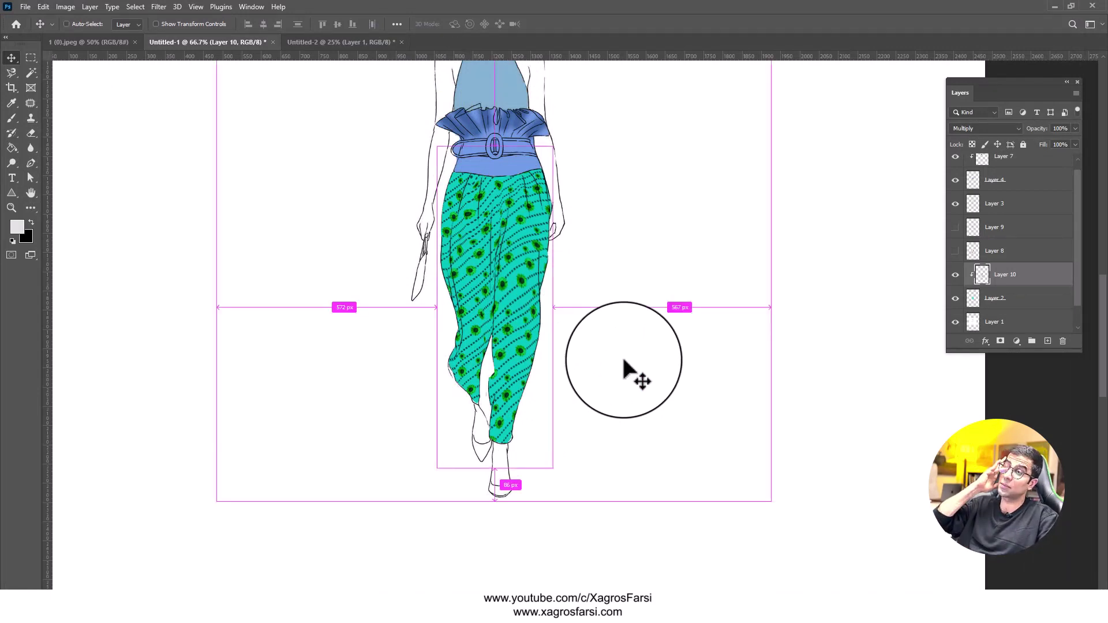
{"action": "key", "text": "shift+alt+n"}
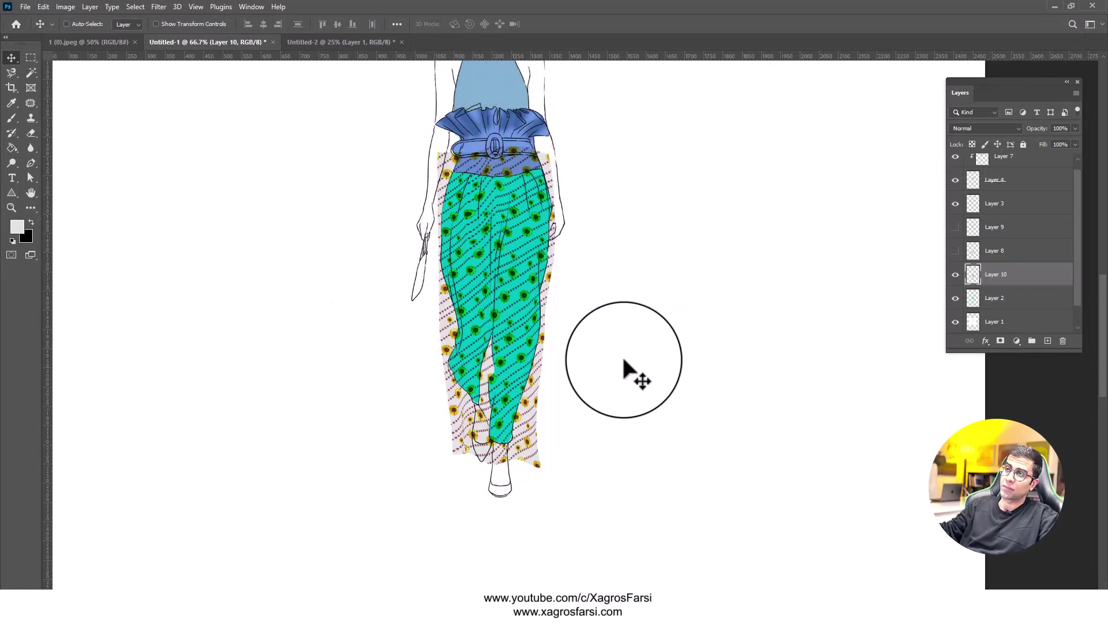
{"action": "key", "text": "5"}
{"action": "key", "text": "2"}
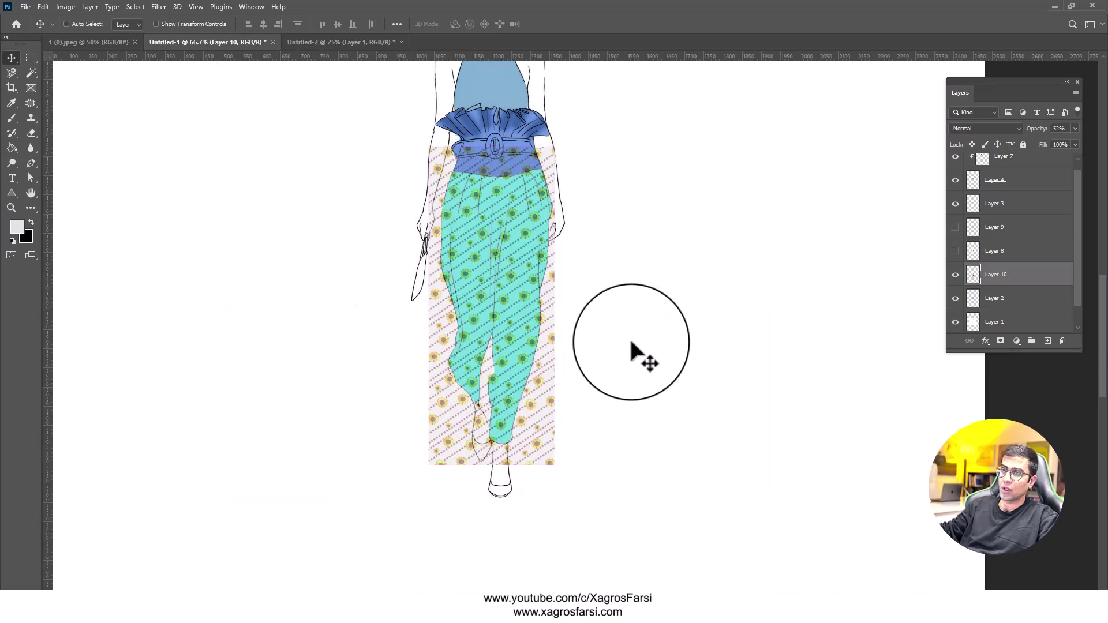
{"action": "key", "text": "ctrl+shift+z"}
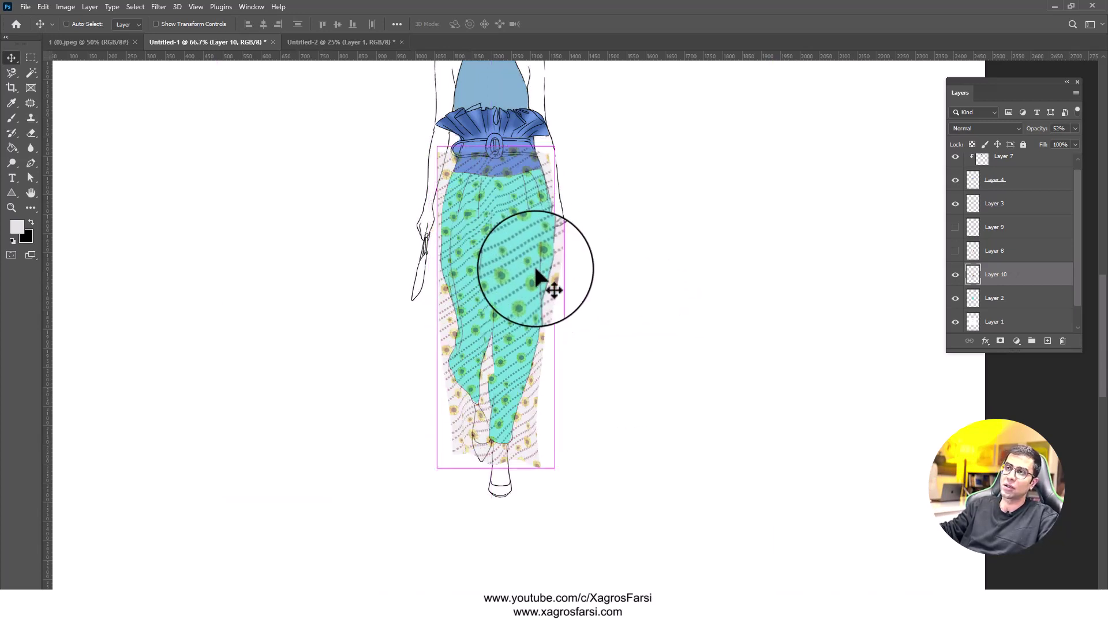
{"action": "key", "text": "0"}
{"action": "key", "text": "shift+alt+m"}
{"action": "key", "text": "ctrl+alt+g"}
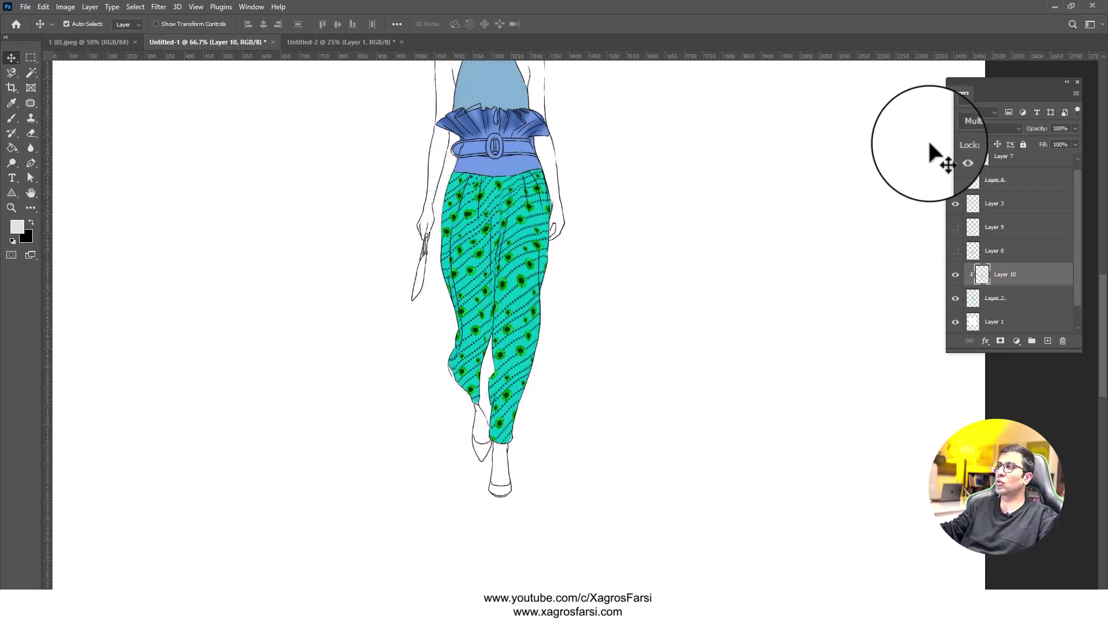
Step: Preview other blend modes on the pattern layer, such as Linear Dodge (Add)
{"action": "left_click", "coordinate": [986, 128]}
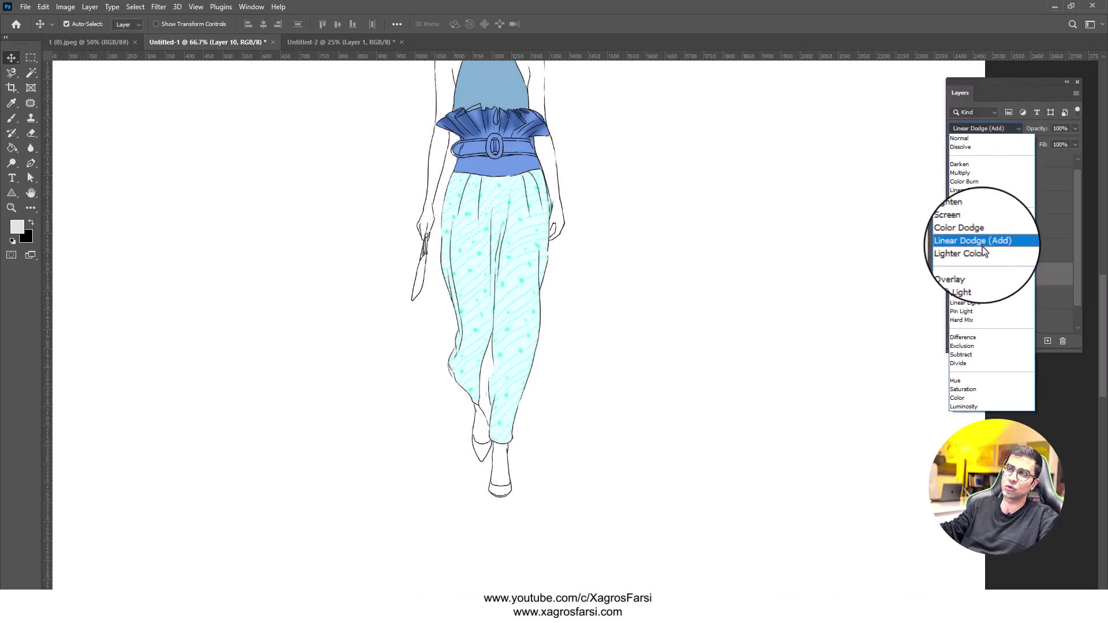